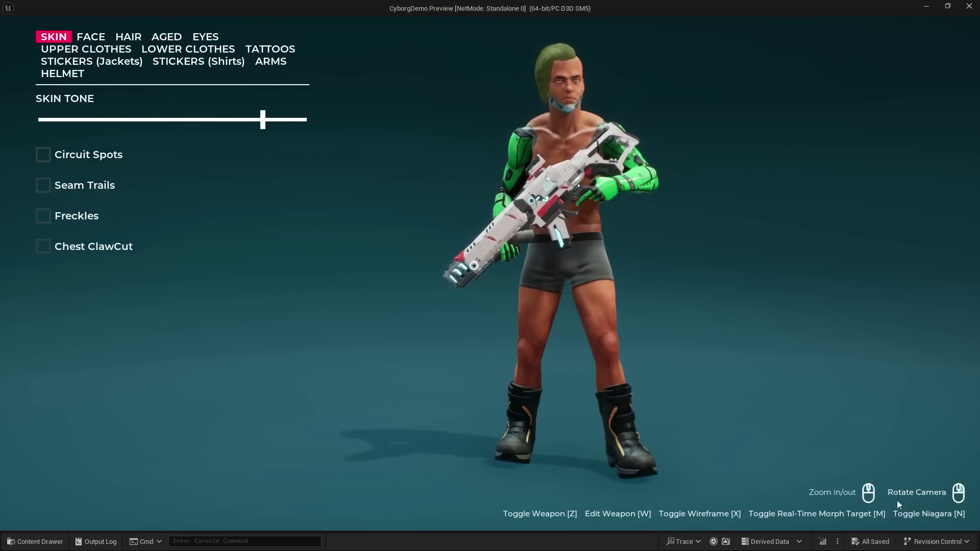
# - Hide the character's weapon and dress him in the long Cloth Physics coat
pyautogui.scroll(5, 598, 205)
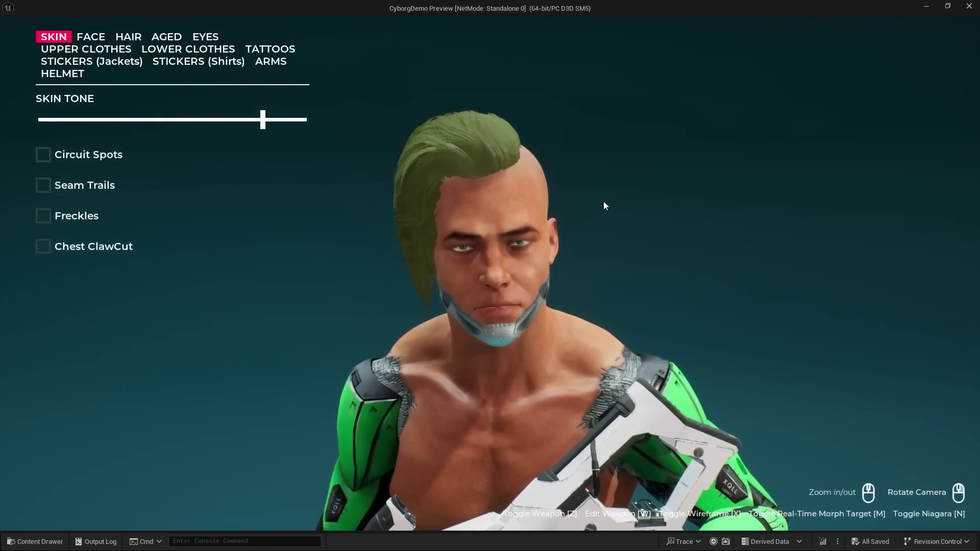
pyautogui.scroll(-5, 603, 202)
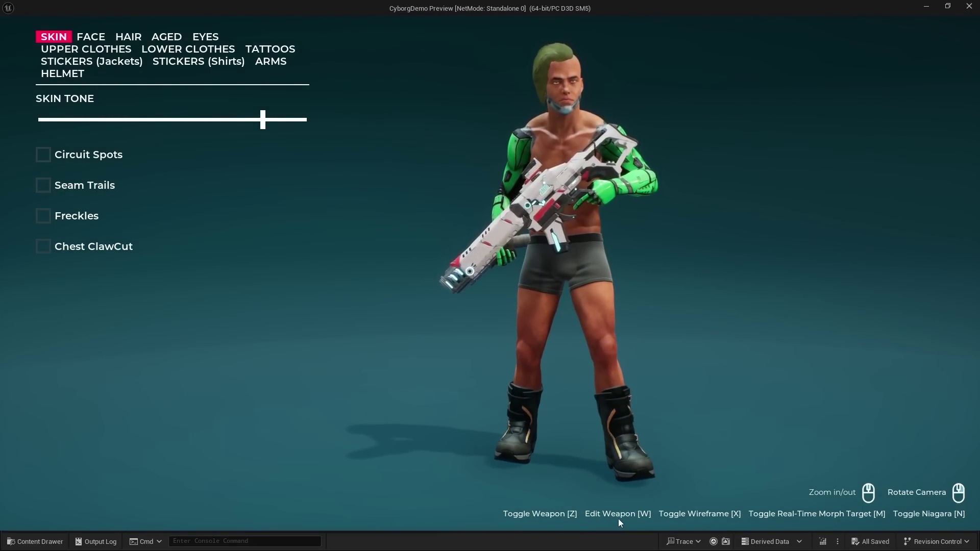
pyautogui.press('z')
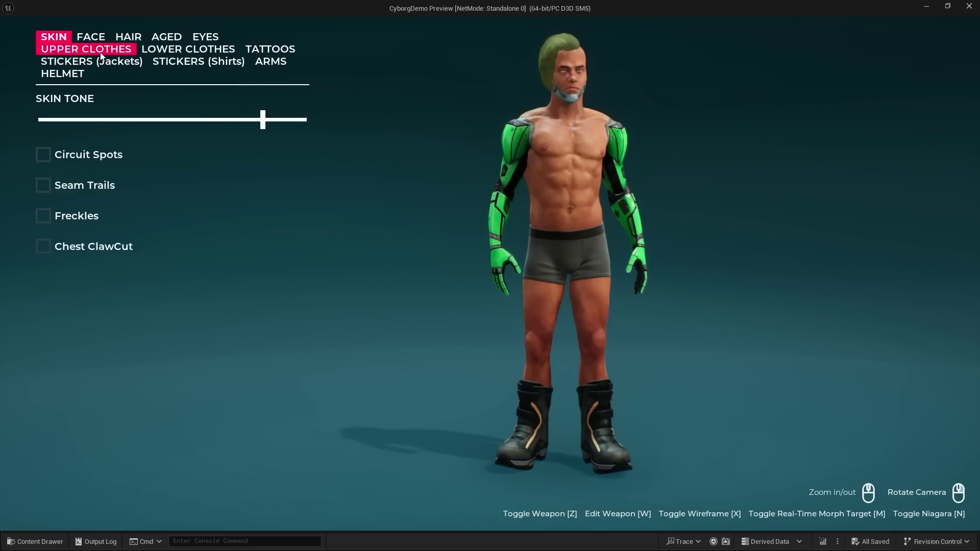
pyautogui.click(103, 49)
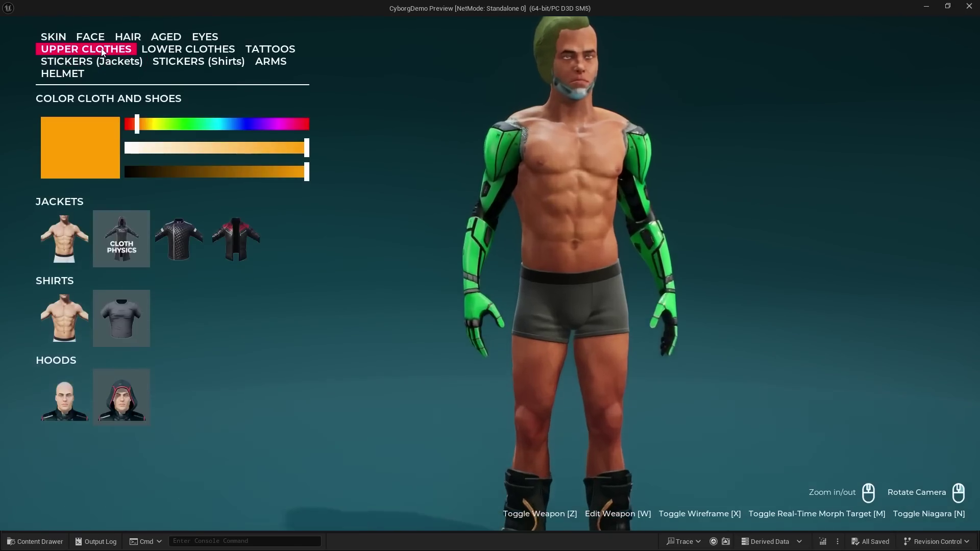
pyautogui.click(122, 239)
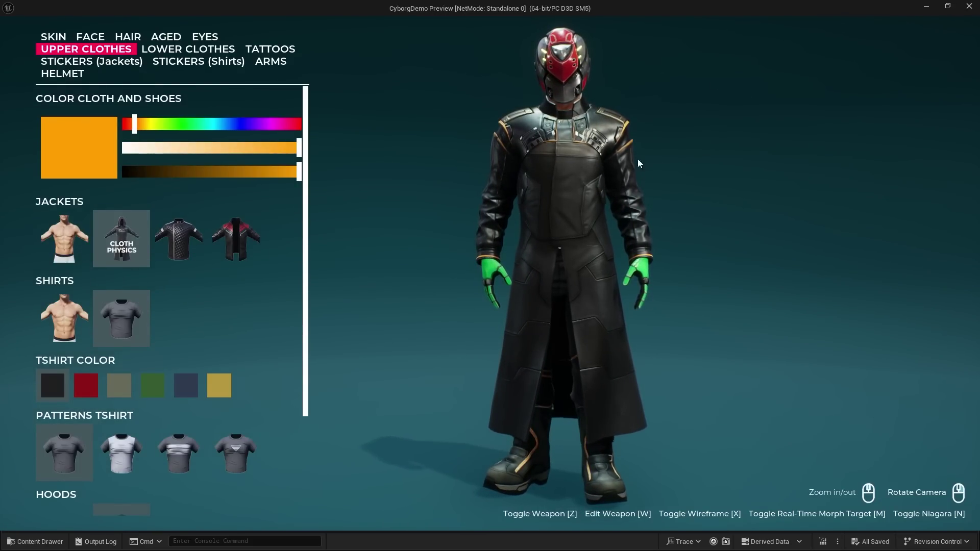
# - Try the quilted jacket and the open leather jacket with coloured shoulders on the character
pyautogui.click(62, 252)
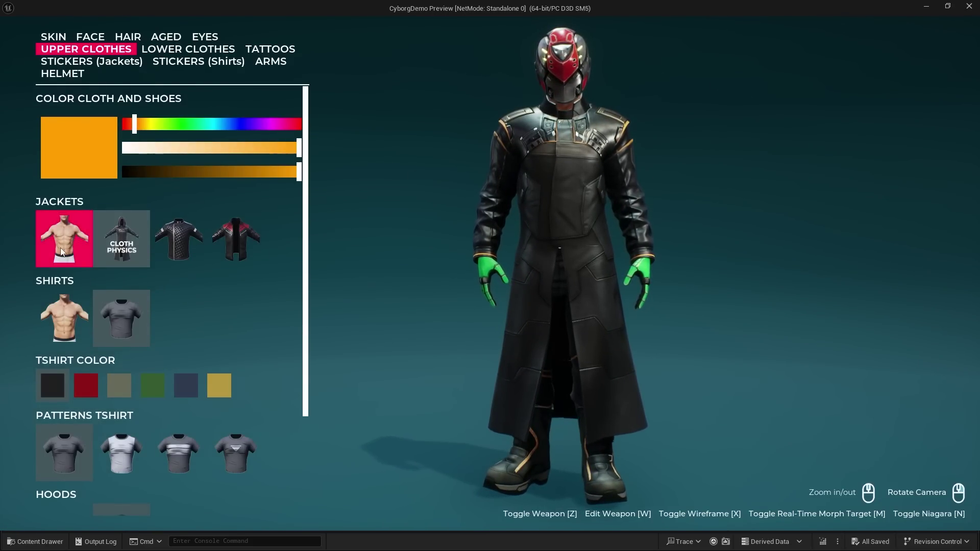
pyautogui.click(166, 243)
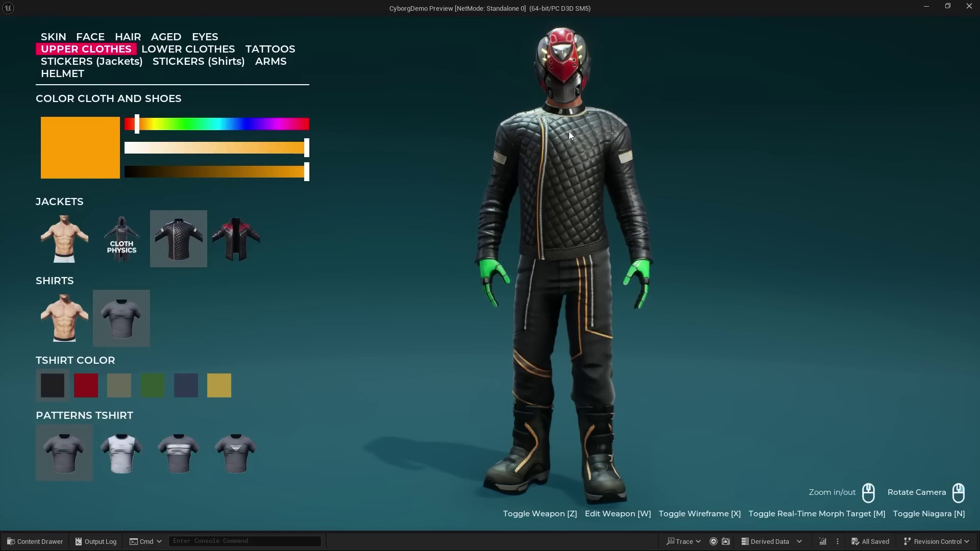
pyautogui.click(213, 252)
pyautogui.scroll(1, 583, 122)
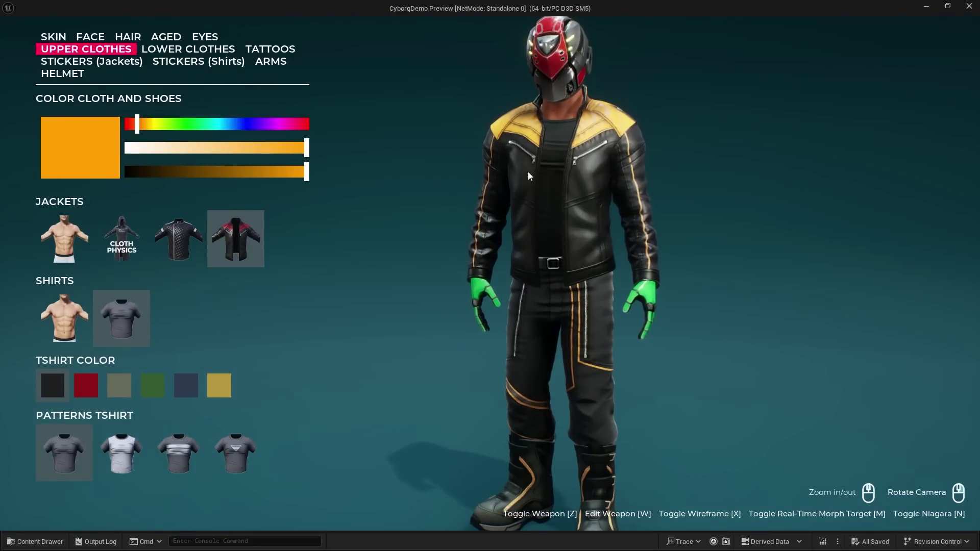
pyautogui.scroll(1, 541, 166)
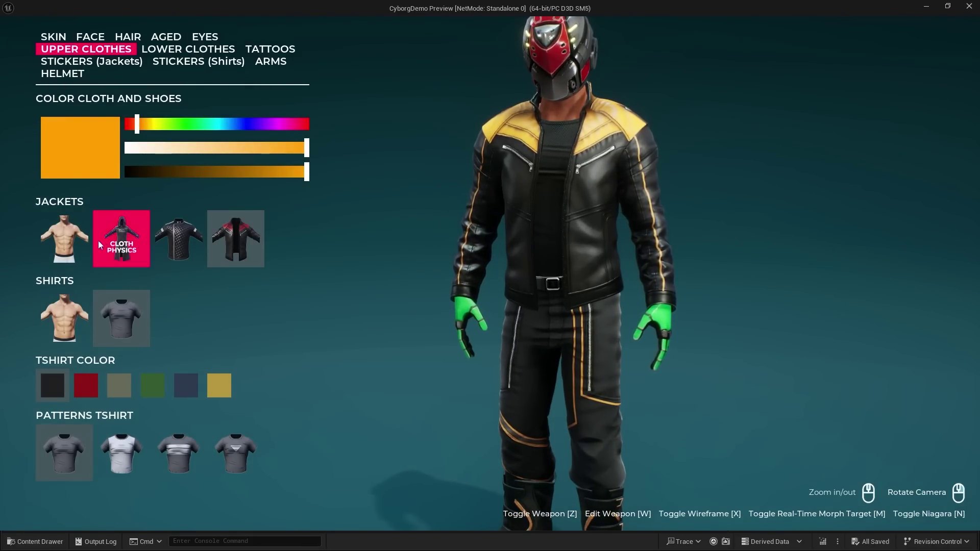
# - Remove the jacket and try the T-shirt patterns, settling on the one with stripes across the chest
pyautogui.click(75, 249)
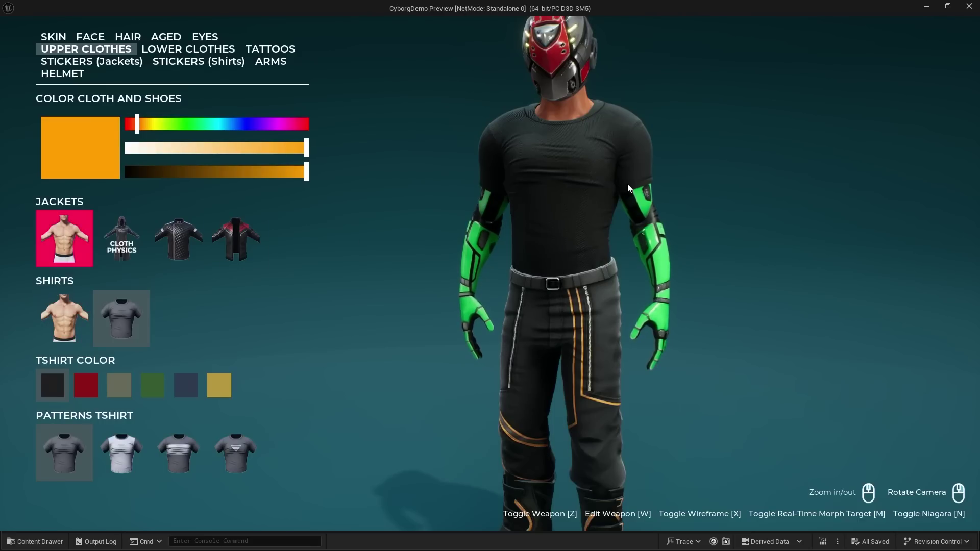
pyautogui.moveTo(568, 162); pyautogui.dragTo(364, 250, button='right')
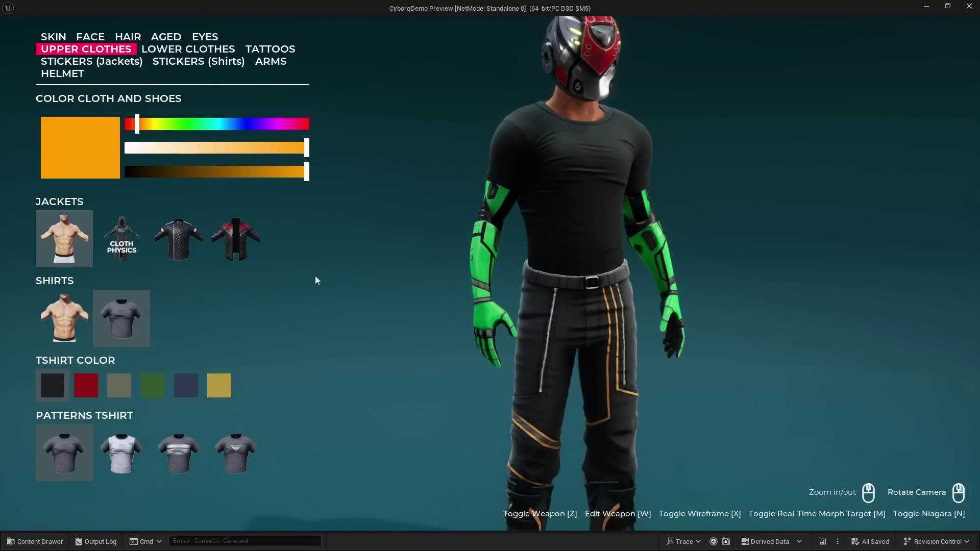
pyautogui.click(136, 467)
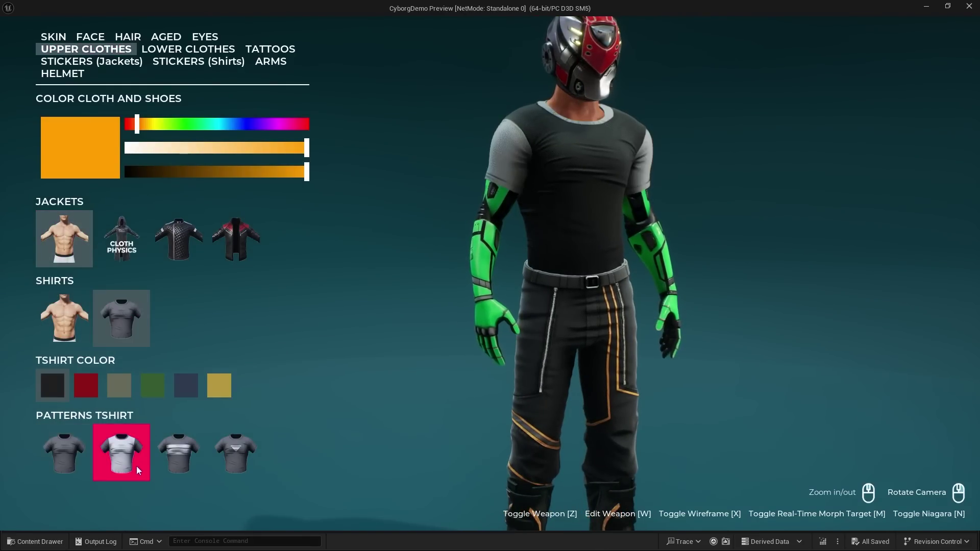
pyautogui.click(179, 464)
pyautogui.click(103, 466)
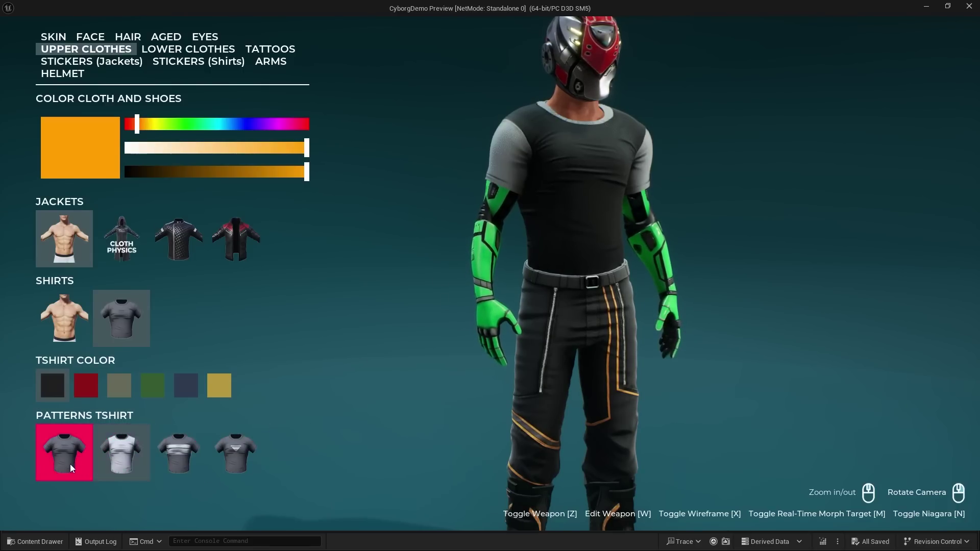
pyautogui.moveTo(647, 179); pyautogui.dragTo(639, 136, button='right')
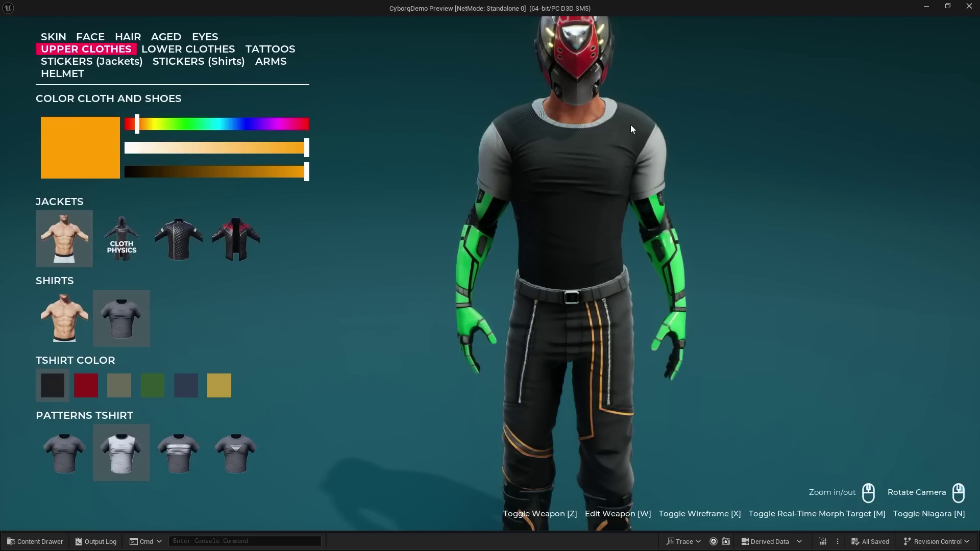
pyautogui.click(178, 451)
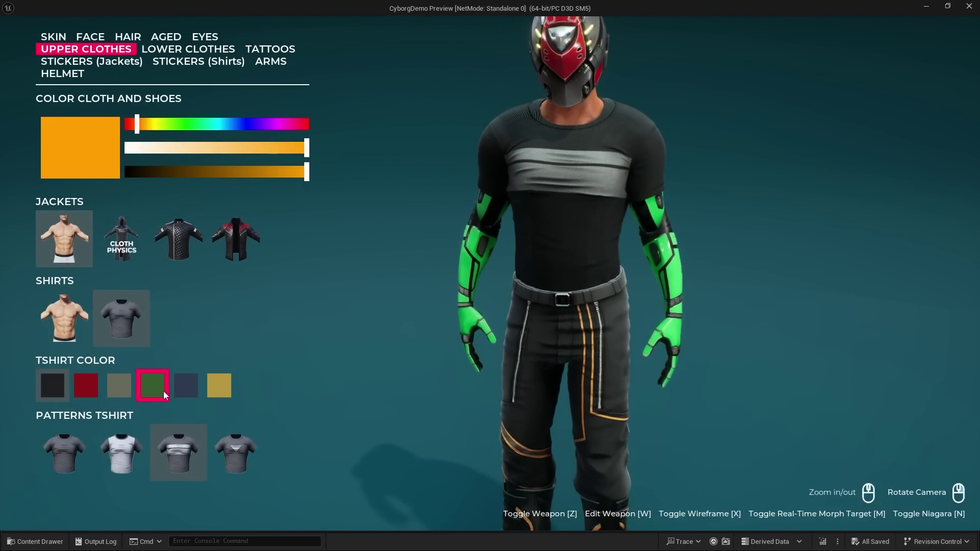
# - Try the red, green, navy and yellow T-shirt colours and settle on the grey-olive one
pyautogui.click(87, 386)
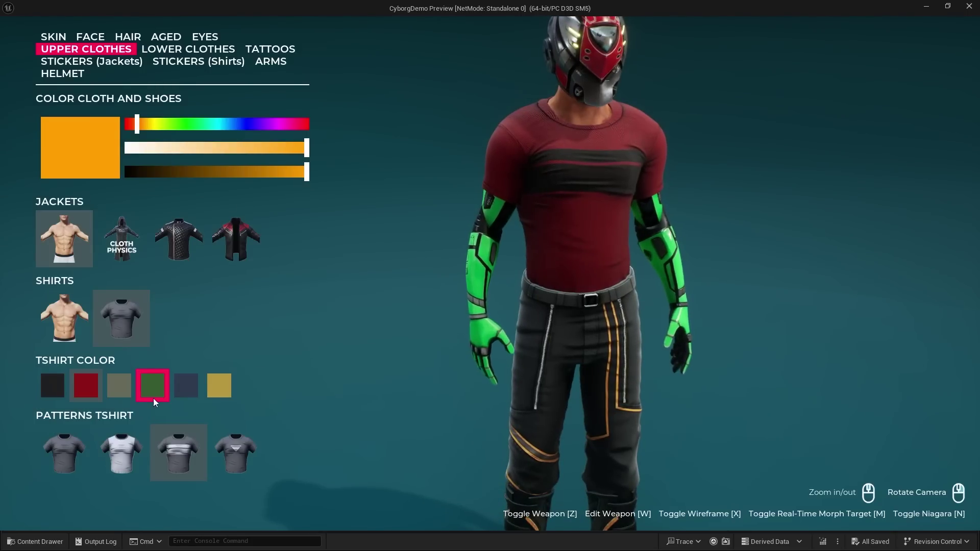
pyautogui.click(153, 396)
pyautogui.click(185, 388)
pyautogui.click(217, 388)
pyautogui.click(118, 391)
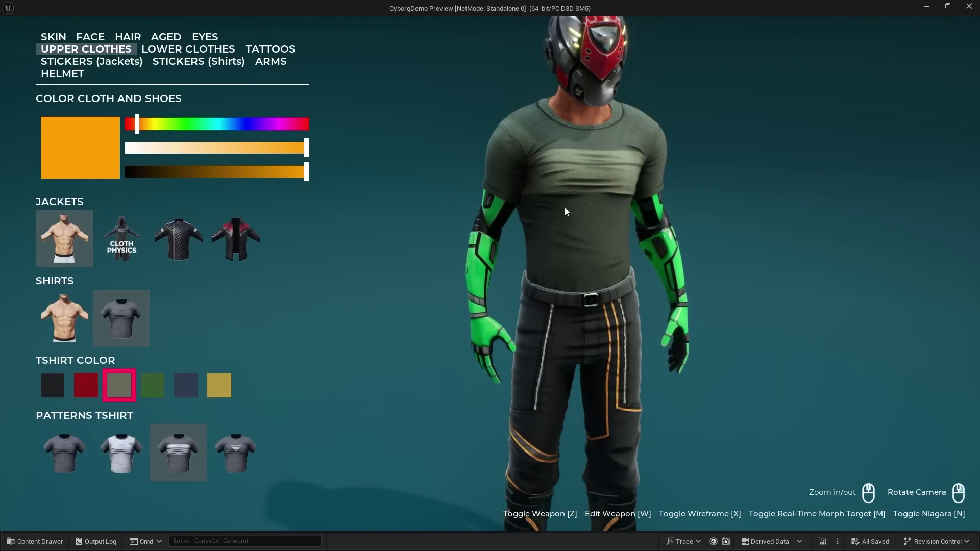
# - Compare the open leather jacket with the Cloth Physics coat over the T-shirt, leaving the coat on
pyautogui.click(235, 238)
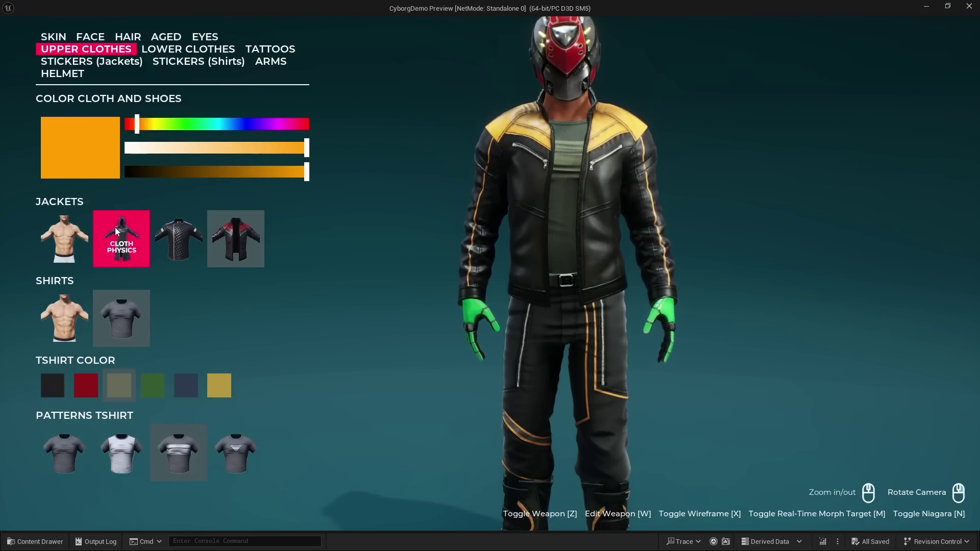
pyautogui.click(126, 246)
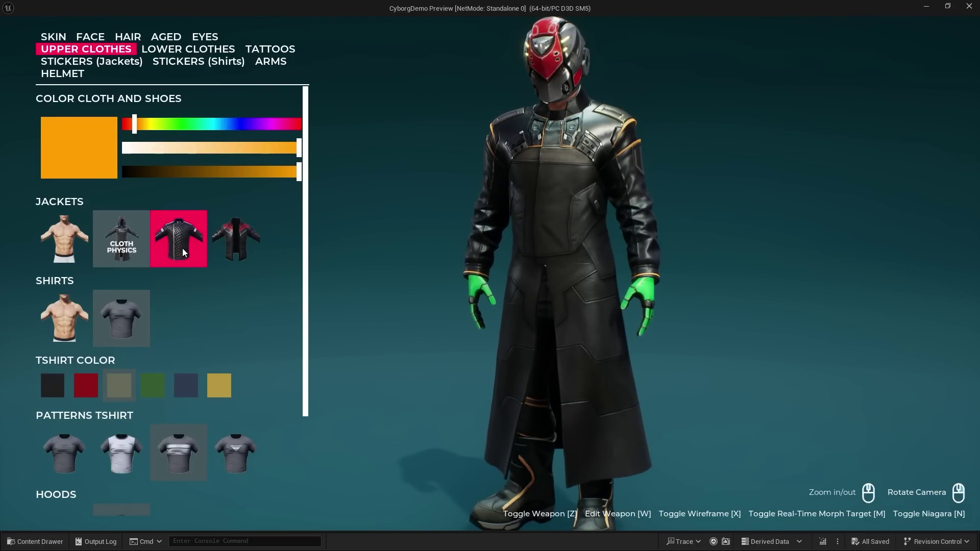
pyautogui.click(234, 241)
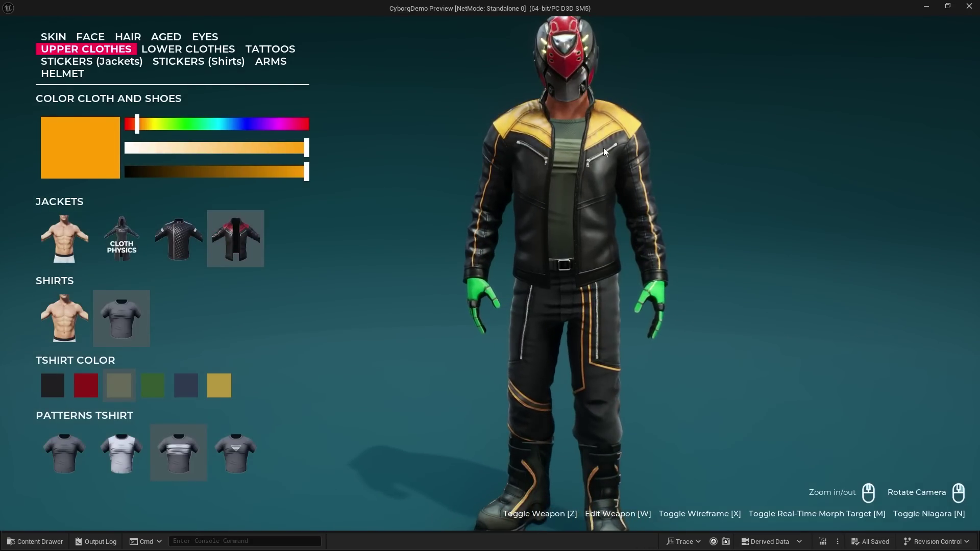
pyautogui.click(130, 241)
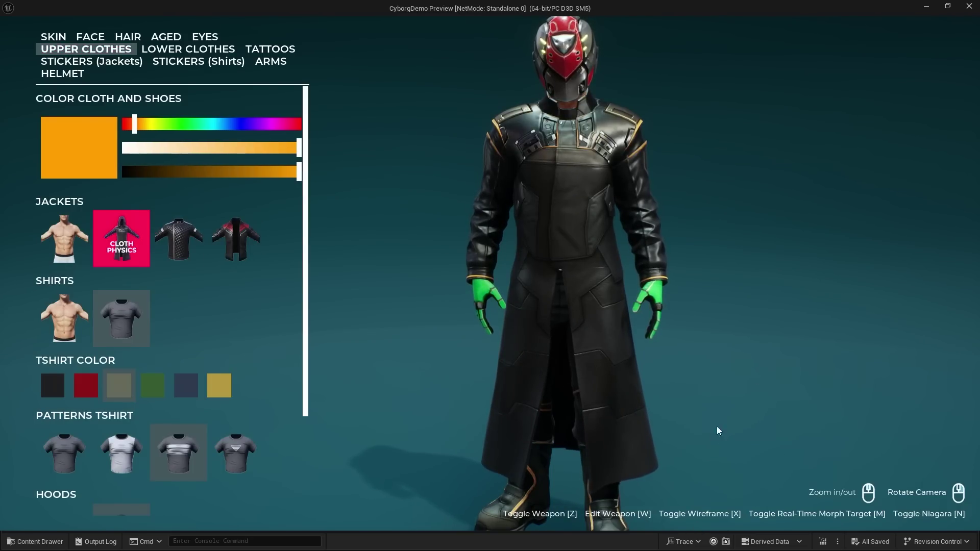
# - Turn on wireframe display and compare the meshes of the Cloth Physics coat and the open leather jacket, ending on the coat
pyautogui.press('x')
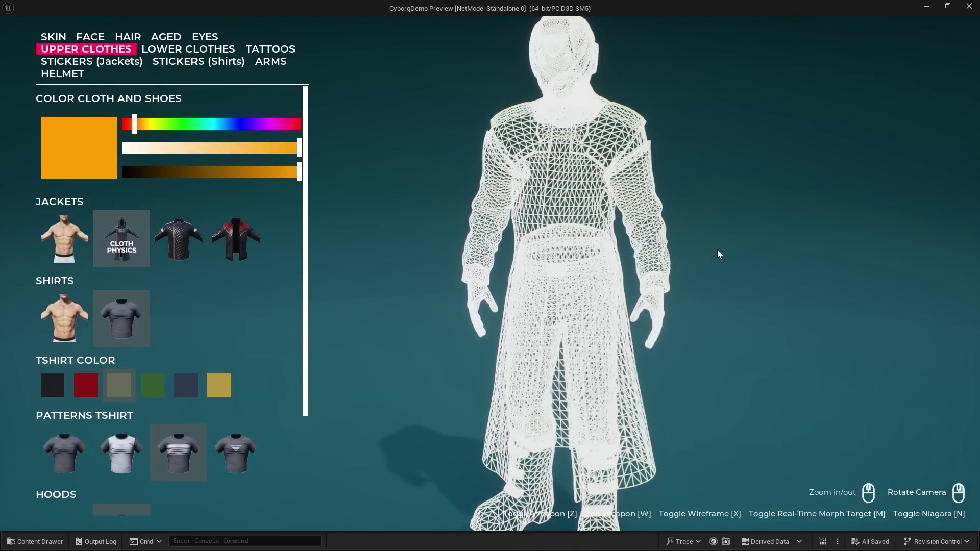
pyautogui.scroll(3, 692, 233)
pyautogui.moveTo(692, 234); pyautogui.dragTo(657, 171, button='right')
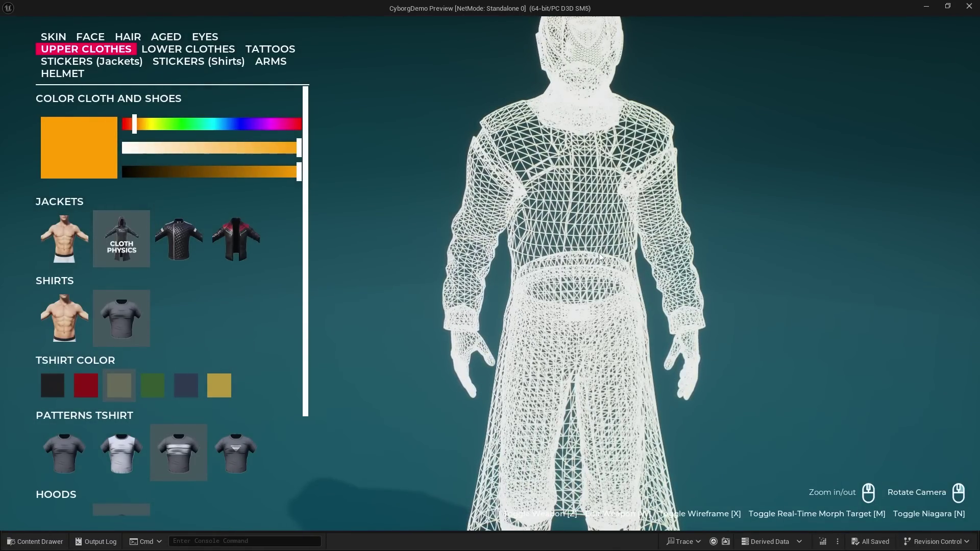
pyautogui.click(230, 249)
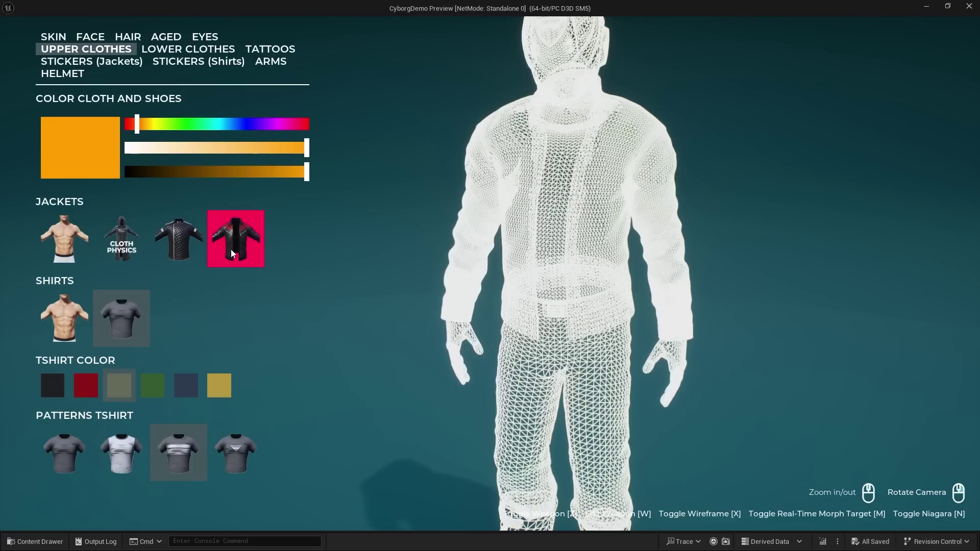
pyautogui.scroll(4, 527, 178)
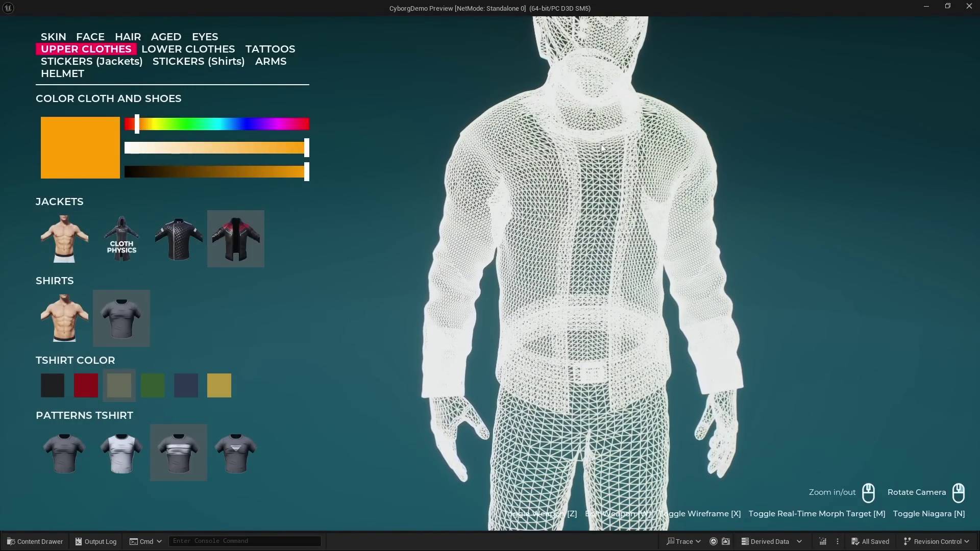
pyautogui.moveTo(684, 176); pyautogui.dragTo(642, 191, button='right')
pyautogui.moveTo(642, 191); pyautogui.dragTo(535, 196)
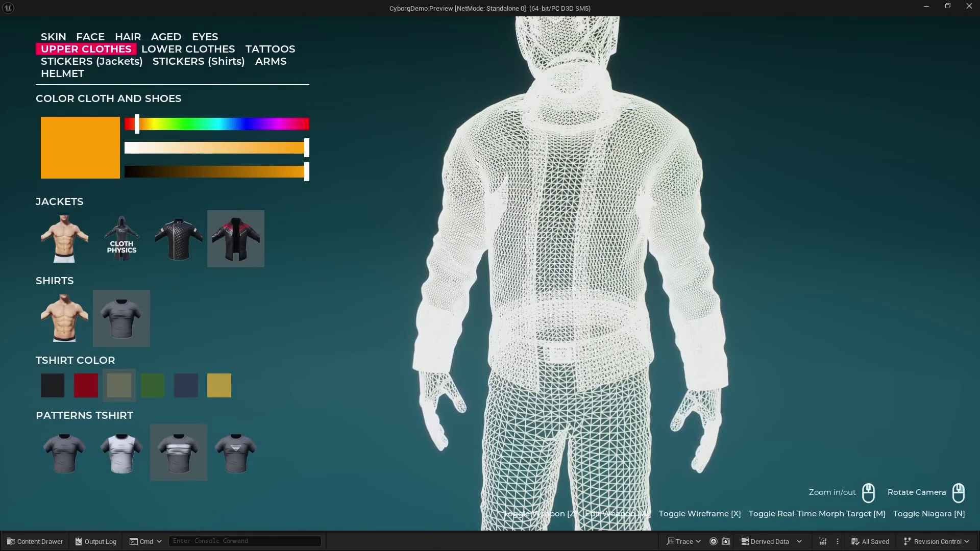
pyautogui.click(121, 238)
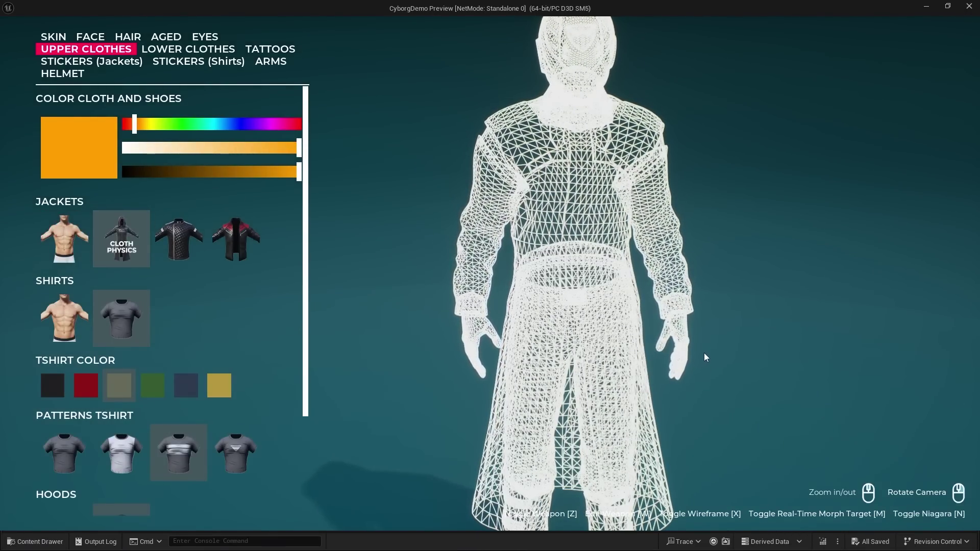
# - Return the character to shaded display and examine the long coat from different angles
pyautogui.press('z')
pyautogui.press('z')
pyautogui.press('x')
pyautogui.moveTo(642, 239); pyautogui.dragTo(595, 240, button='right')
pyautogui.scroll(-3, 595, 237)
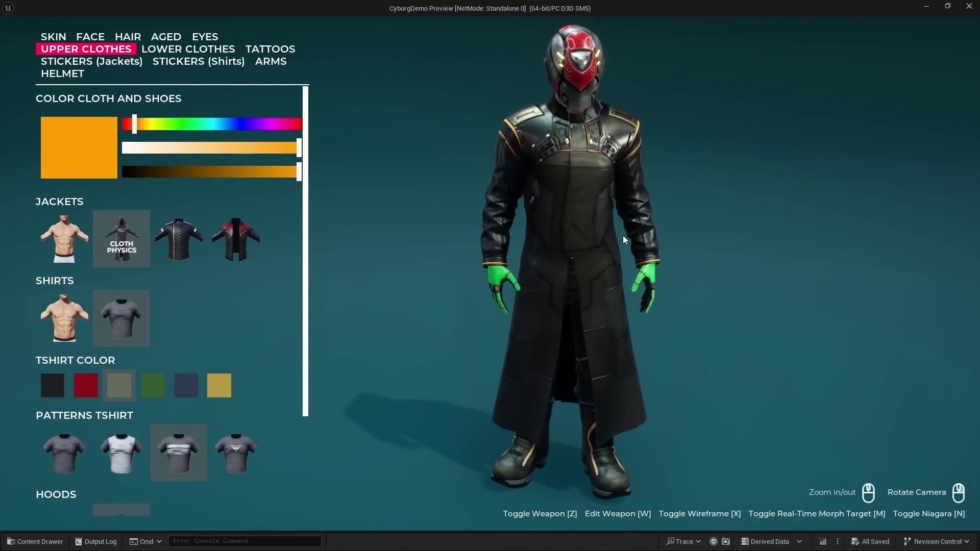
pyautogui.moveTo(625, 237); pyautogui.dragTo(621, 195)
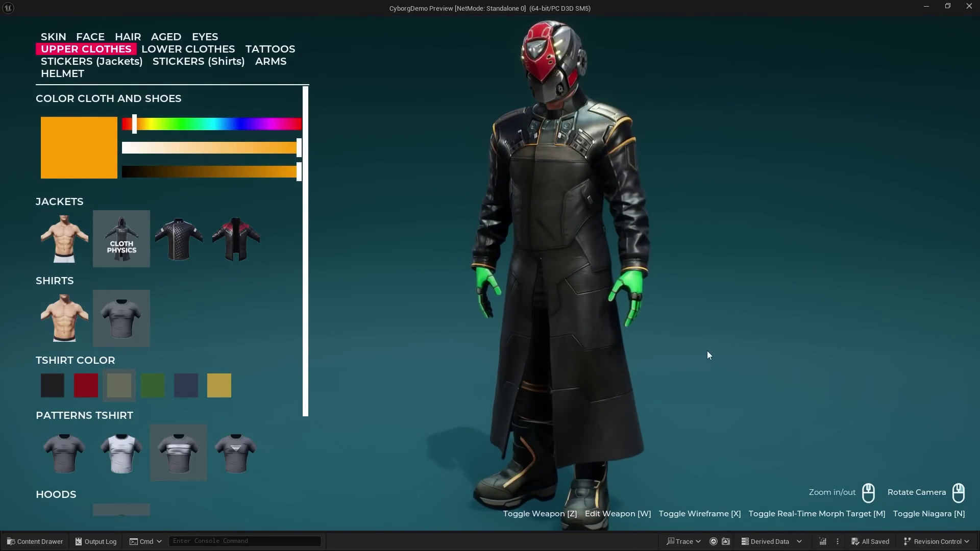
# - Show the character in wireframe again and examine the coat's mesh from the side
pyautogui.press('x')
pyautogui.scroll(5, 683, 276)
pyautogui.scroll(-4, 602, 76)
pyautogui.moveTo(660, 59); pyautogui.dragTo(511, 90)
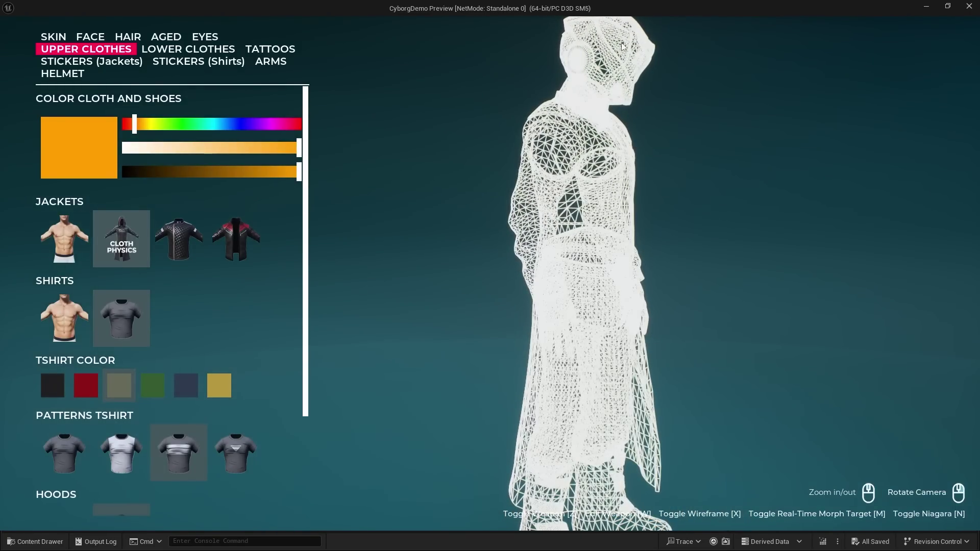
pyautogui.moveTo(641, 102)
pyautogui.mouseDown()
pyautogui.moveTo(665, 98)
pyautogui.moveTo(614, 75)
pyautogui.moveTo(629, 69)
pyautogui.moveTo(566, 62)
pyautogui.moveTo(663, 61)
pyautogui.mouseUp()
pyautogui.press('x')
pyautogui.press('x')
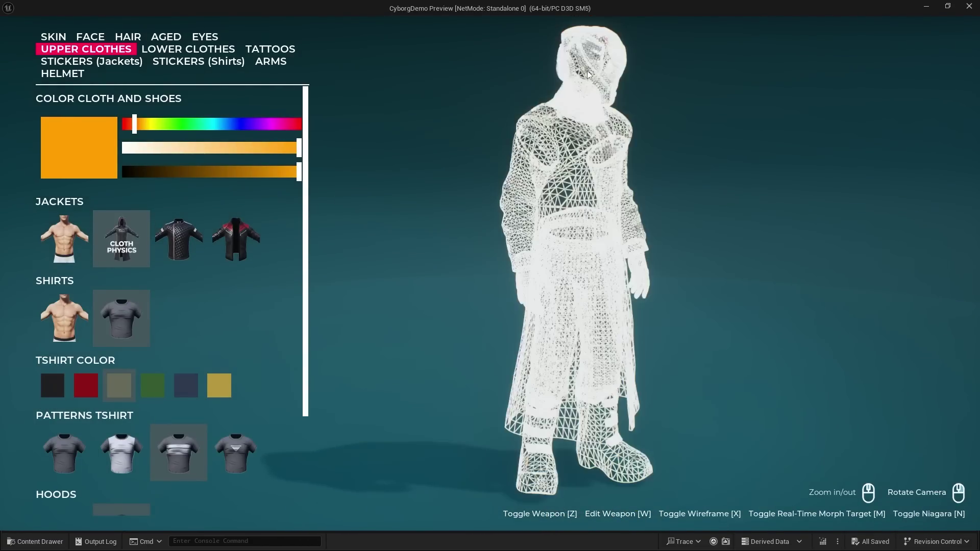
# - Examine the wireframe of the helmet and upper body up close, and restore the shaded display
pyautogui.scroll(4, 616, 59)
pyautogui.scroll(2, 617, 60)
pyautogui.moveTo(616, 59); pyautogui.dragTo(648, 76, button='right')
pyautogui.scroll(-2, 648, 76)
pyautogui.press('x')
pyautogui.scroll(-4, 658, 77)
pyautogui.moveTo(669, 78)
pyautogui.mouseDown()
pyautogui.moveTo(709, 68)
pyautogui.moveTo(659, 80)
pyautogui.moveTo(632, 102)
pyautogui.mouseUp()
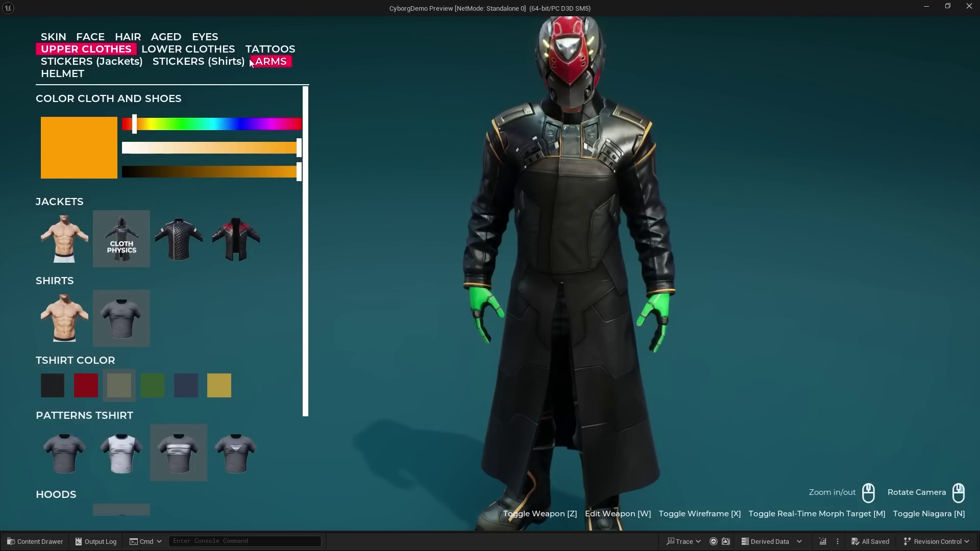
# - Try the cyan and purple face make-up styles under the hood and apply the one with purple eyes, cheeks and lips
pyautogui.click(94, 39)
pyautogui.scroll(-2, 114, 171)
pyautogui.moveTo(114, 171)
pyautogui.mouseDown(button='right')
pyautogui.moveTo(149, 174)
pyautogui.moveTo(115, 178)
pyautogui.mouseUp(button='right')
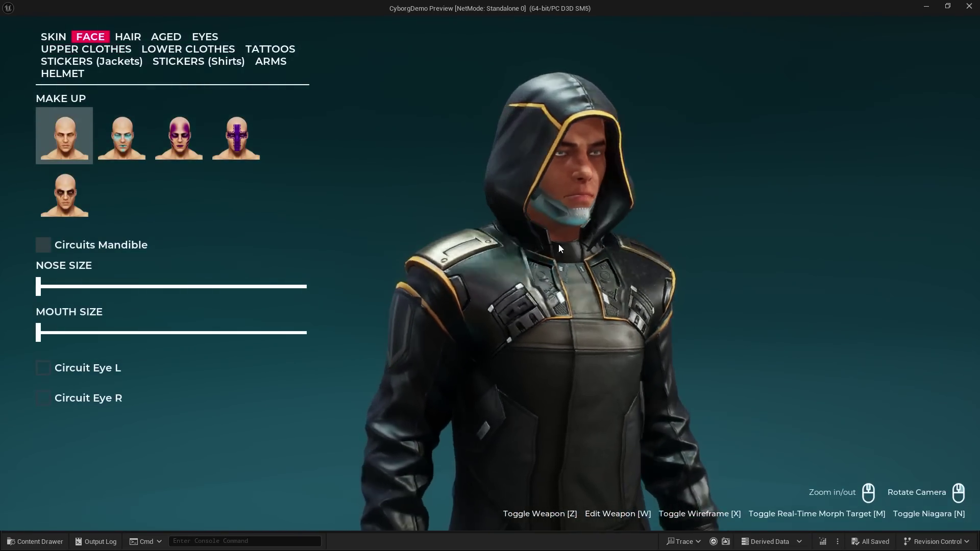
pyautogui.click(116, 148)
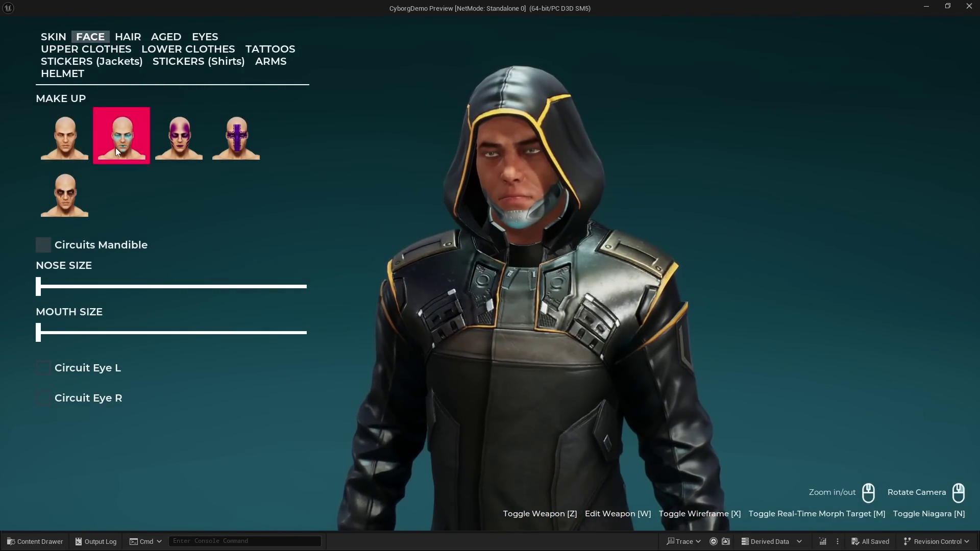
pyautogui.click(171, 148)
pyautogui.click(228, 149)
pyautogui.click(152, 146)
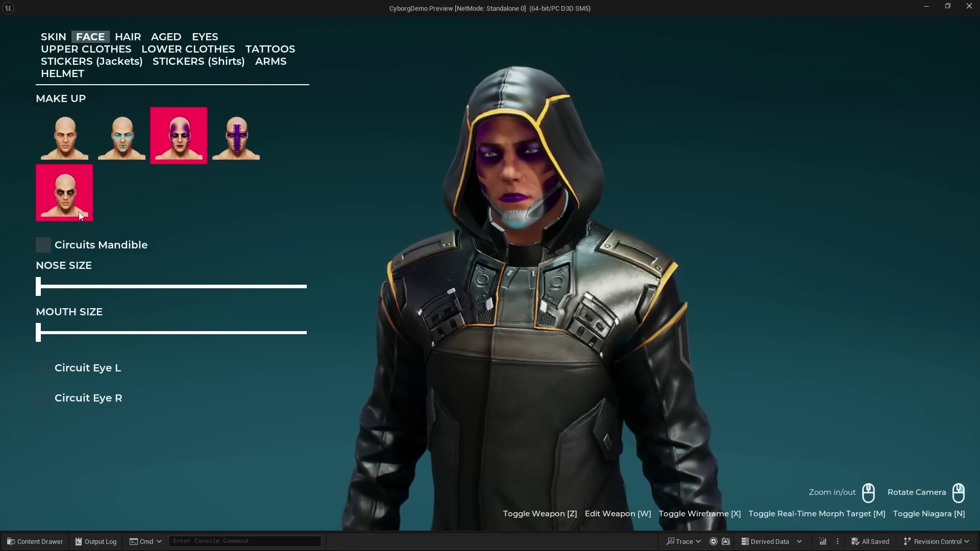
# - Toggle the mandible circuits off and back on, and turn the character to examine the side of the jaw
pyautogui.click(41, 247)
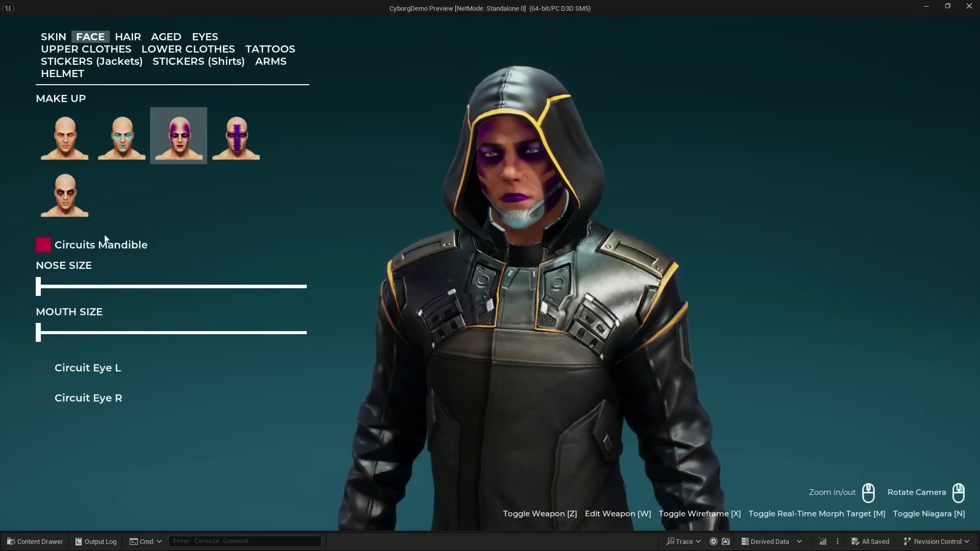
pyautogui.click(79, 243)
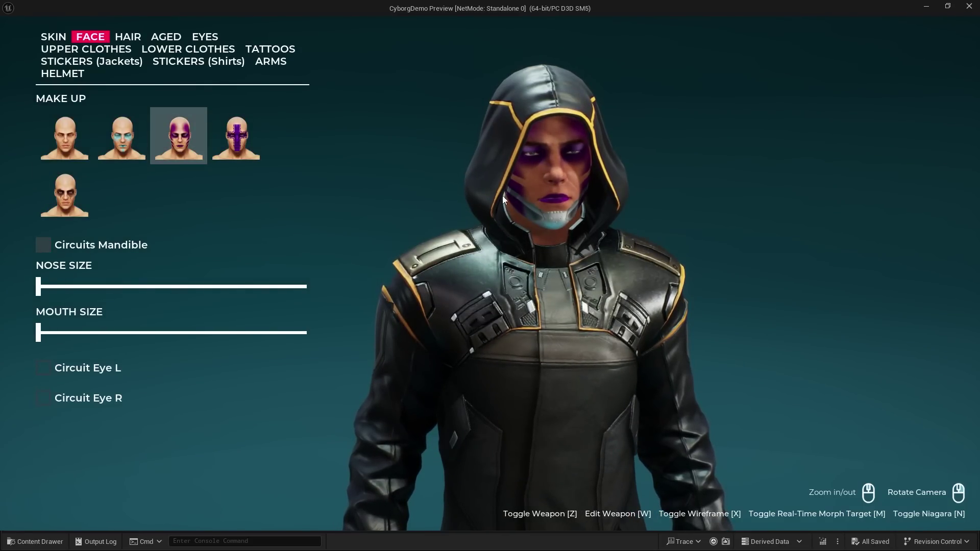
pyautogui.moveTo(502, 200); pyautogui.dragTo(227, 284, button='right')
# - Raise the nose size to about four-fifths of its range and the mouth size to slightly over half
pyautogui.moveTo(163, 287); pyautogui.dragTo(199, 288)
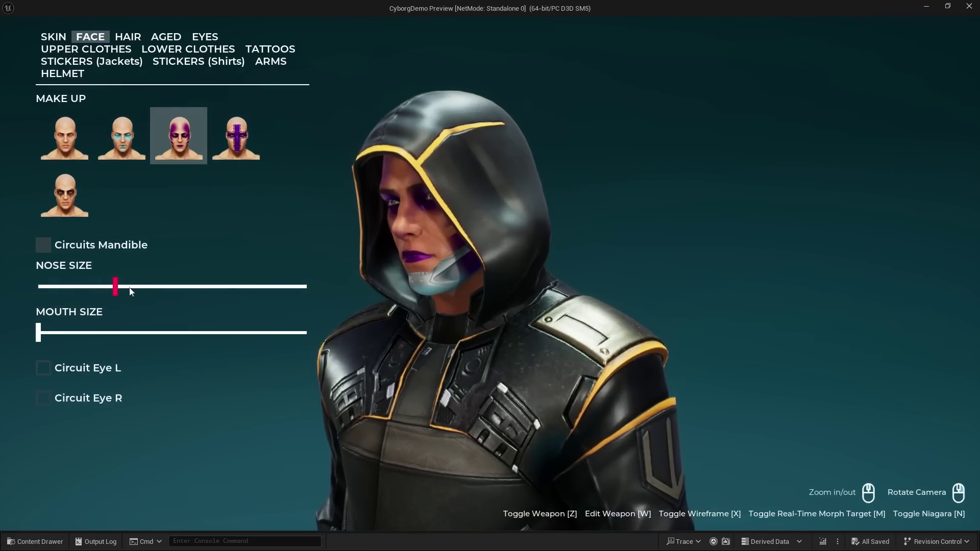
pyautogui.moveTo(116, 287); pyautogui.dragTo(277, 287)
pyautogui.moveTo(106, 287); pyautogui.dragTo(254, 286)
pyautogui.moveTo(257, 329); pyautogui.dragTo(193, 330)
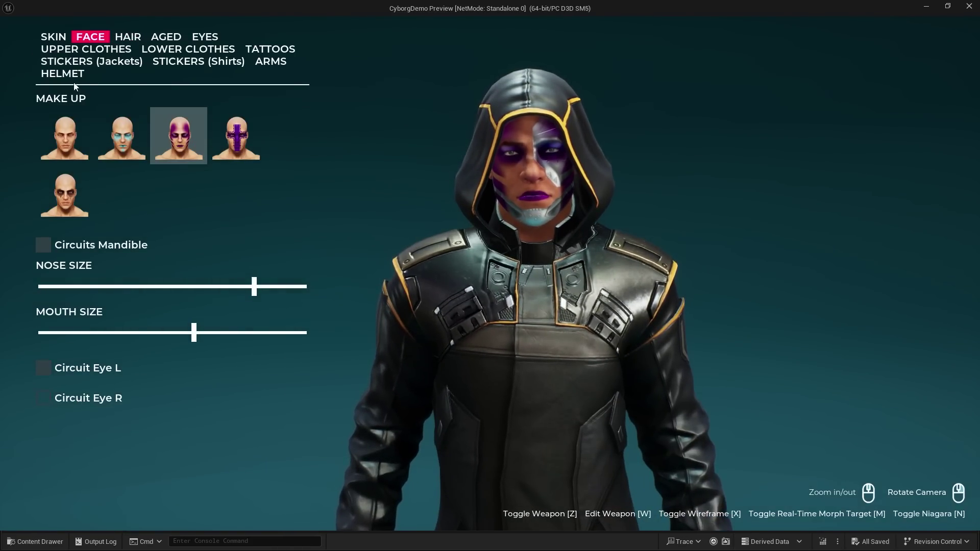
# - Select the bare head without a helmet, and look through the lower clothes and jacket sticker options
pyautogui.click(72, 76)
pyautogui.click(65, 136)
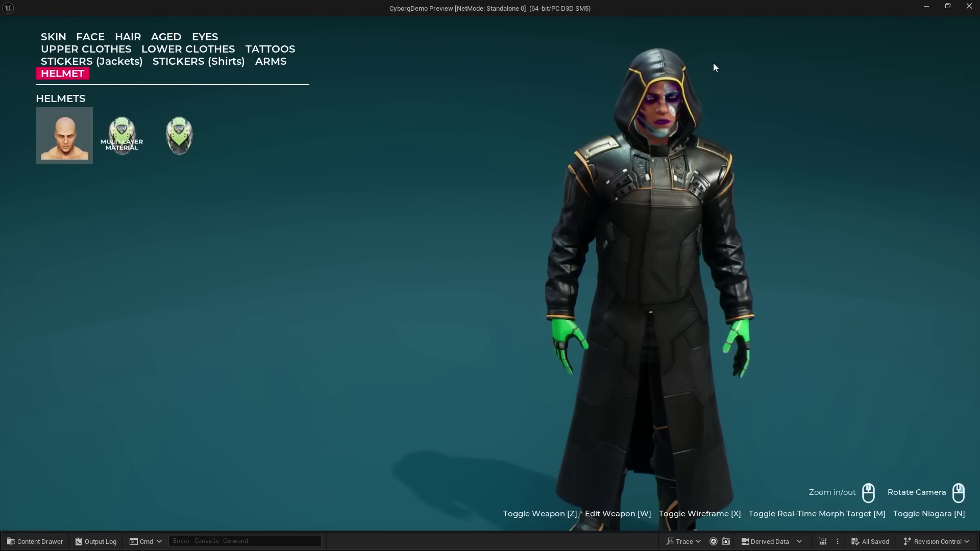
pyautogui.click(180, 49)
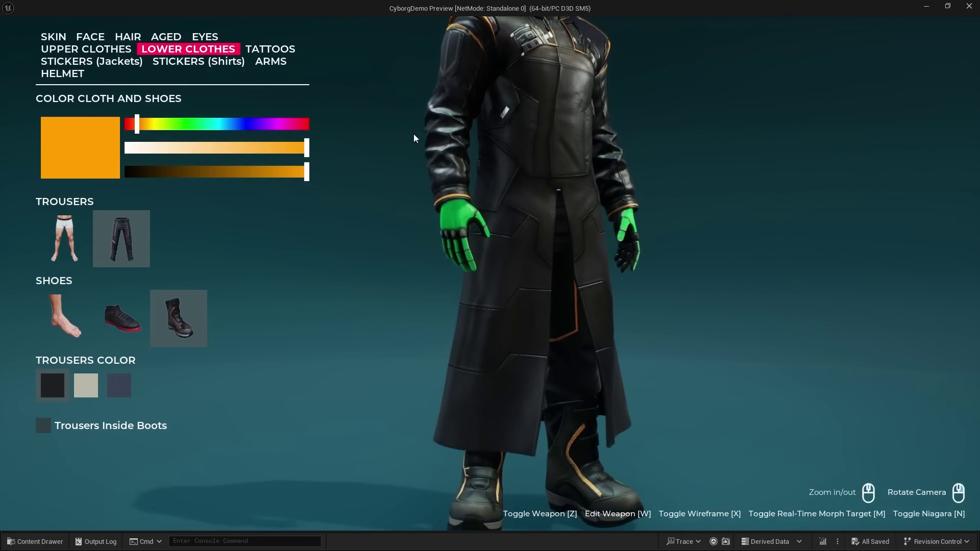
pyautogui.click(113, 60)
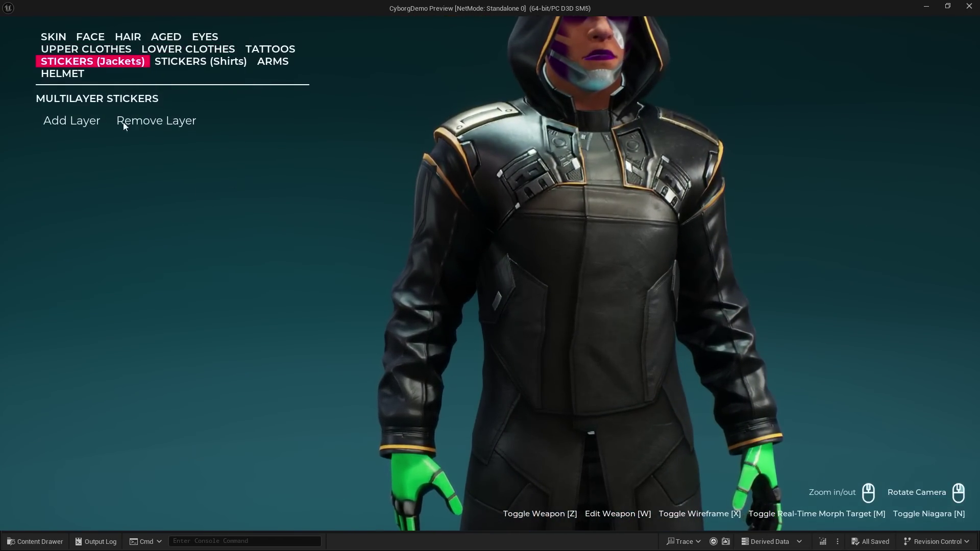
# - Remove the long coat from the character so that only the T-shirt is worn on the upper body
pyautogui.click(85, 49)
pyautogui.click(64, 238)
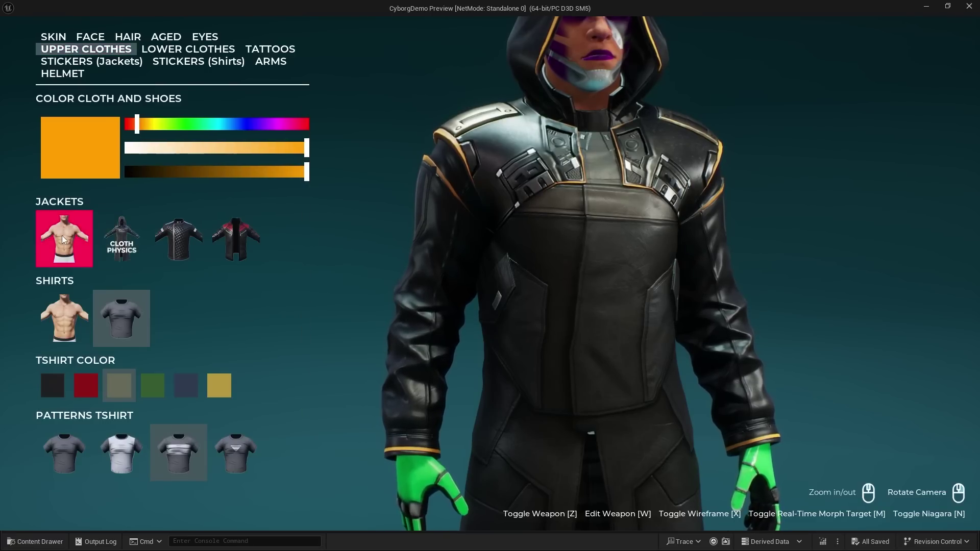
pyautogui.click(190, 64)
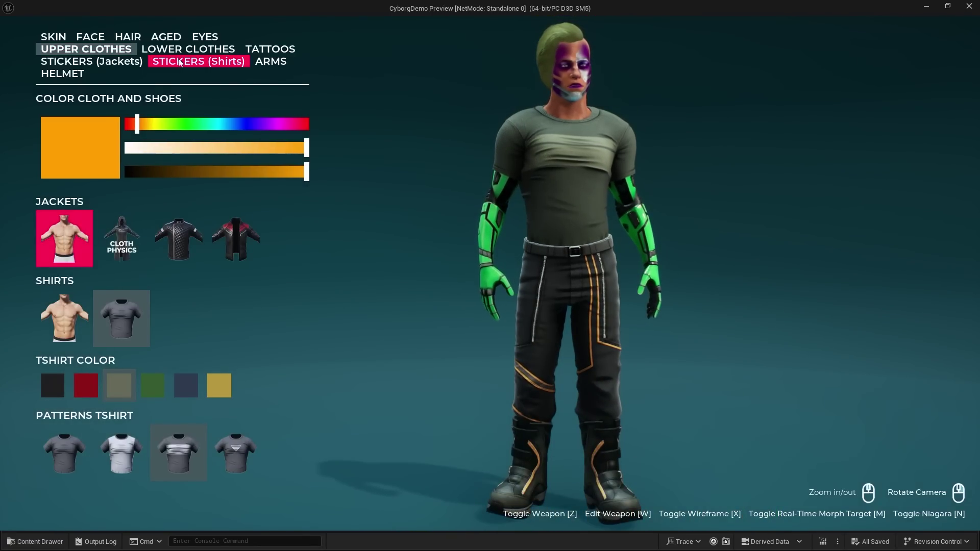
# - Replace the boots with the low sneakers in the lower clothes options and examine the legs from the front and side
pyautogui.click(188, 49)
pyautogui.moveTo(517, 174); pyautogui.dragTo(464, 149, button='right')
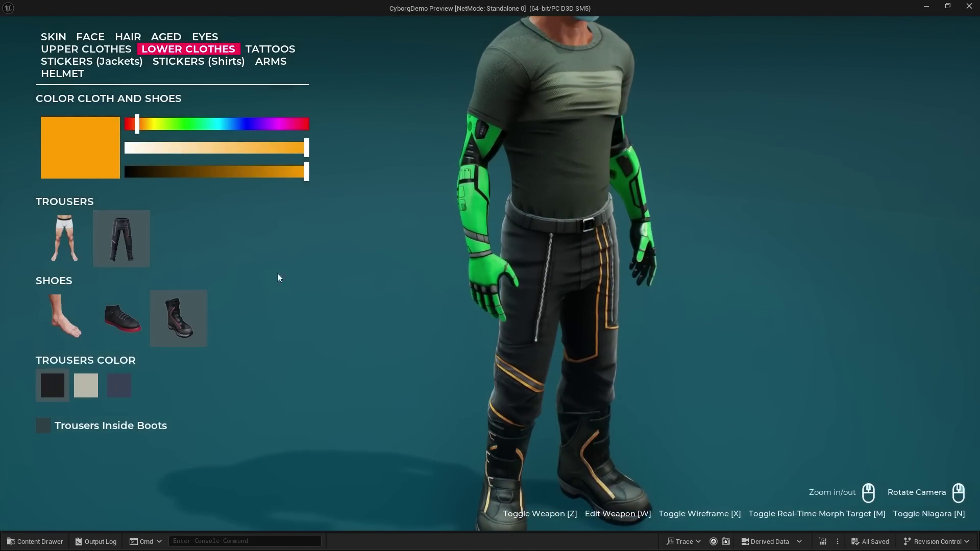
pyautogui.click(139, 324)
pyautogui.scroll(-1, 646, 348)
pyautogui.moveTo(646, 347); pyautogui.dragTo(659, 332, button='right')
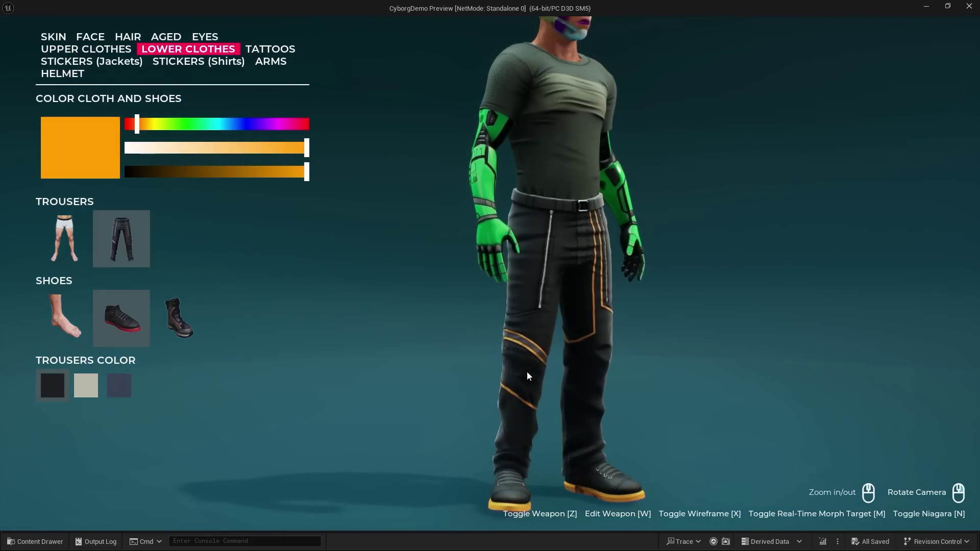
pyautogui.moveTo(588, 425); pyautogui.dragTo(639, 458)
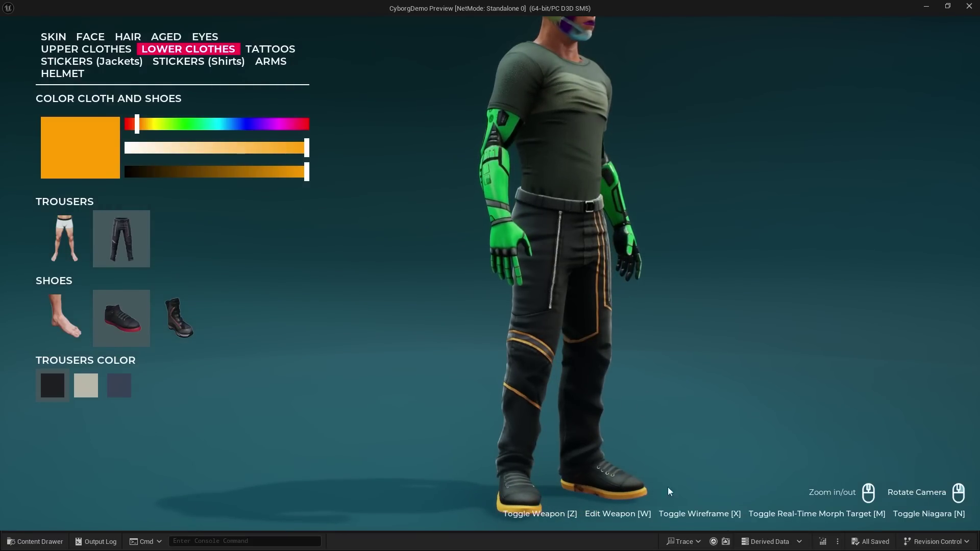
# - Turn on wireframe display, examine the mesh of the trousers and sneakers up close, and restore the shaded display
pyautogui.press('x')
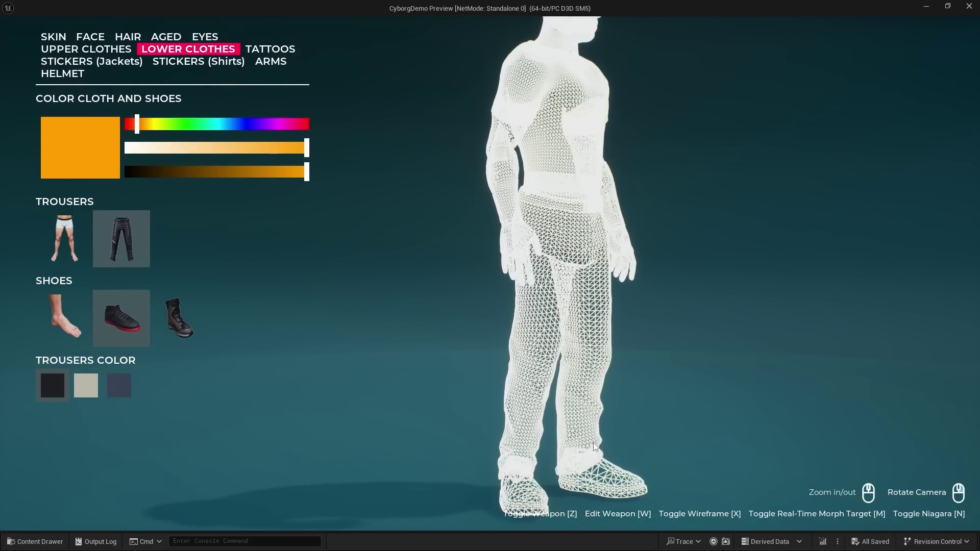
pyautogui.moveTo(595, 255); pyautogui.dragTo(625, 256)
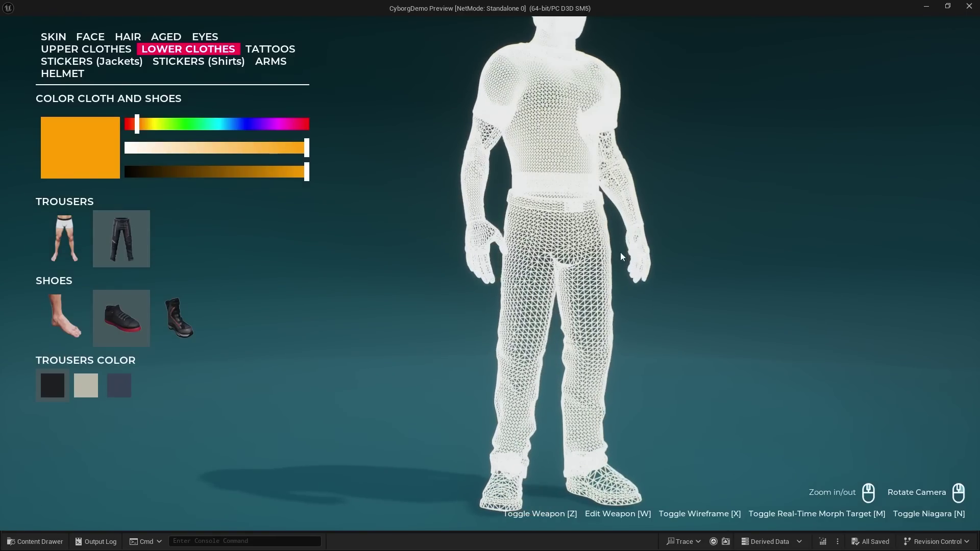
pyautogui.scroll(4, 570, 307)
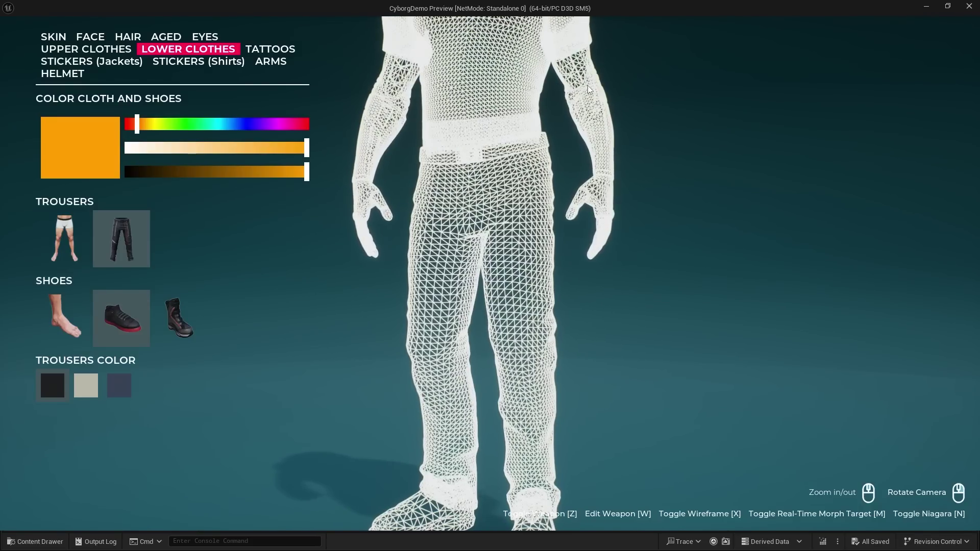
pyautogui.scroll(-2, 601, 135)
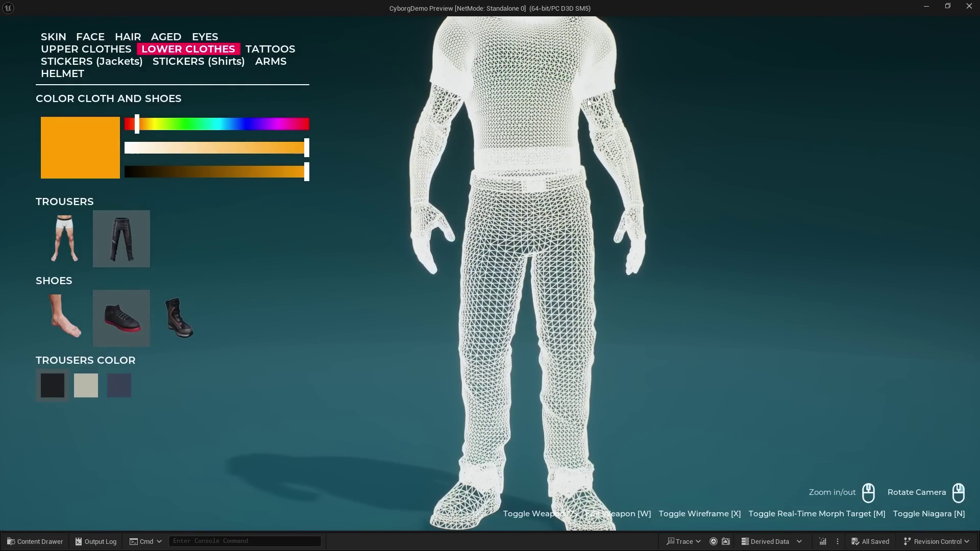
pyautogui.press('x')
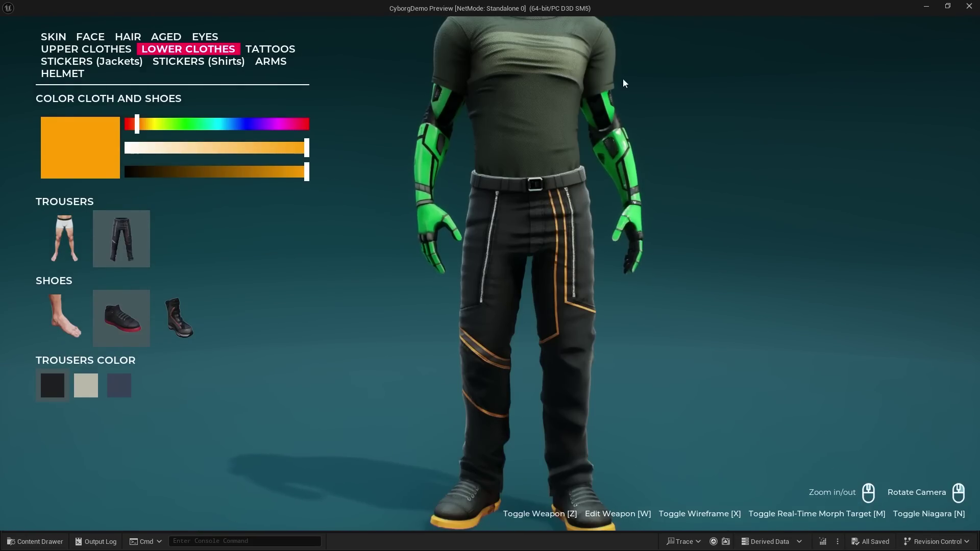
# - Compare the shaded and wireframe views of the T-shirt and trousers from the front, ending on the shaded display
pyautogui.moveTo(604, 91); pyautogui.dragTo(580, 89, button='right')
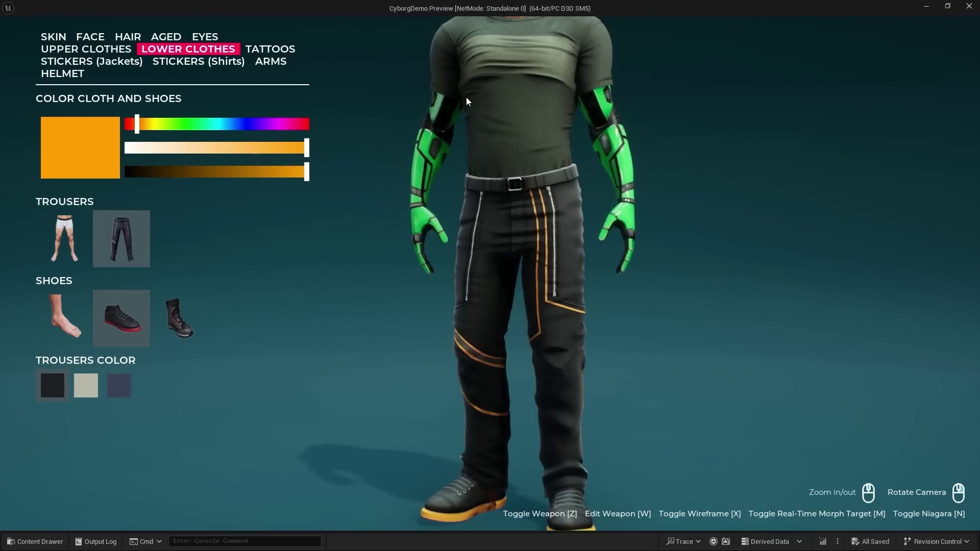
pyautogui.press('x')
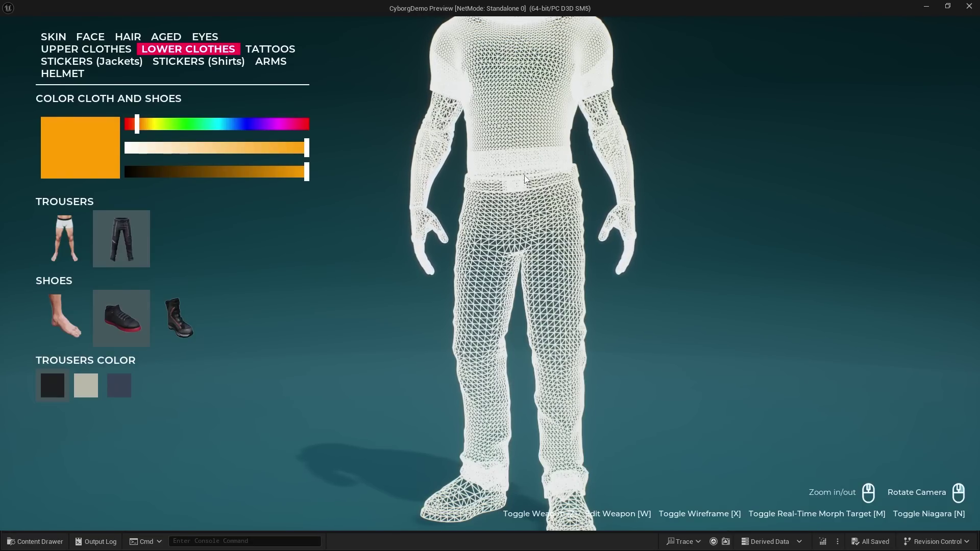
pyautogui.press('x')
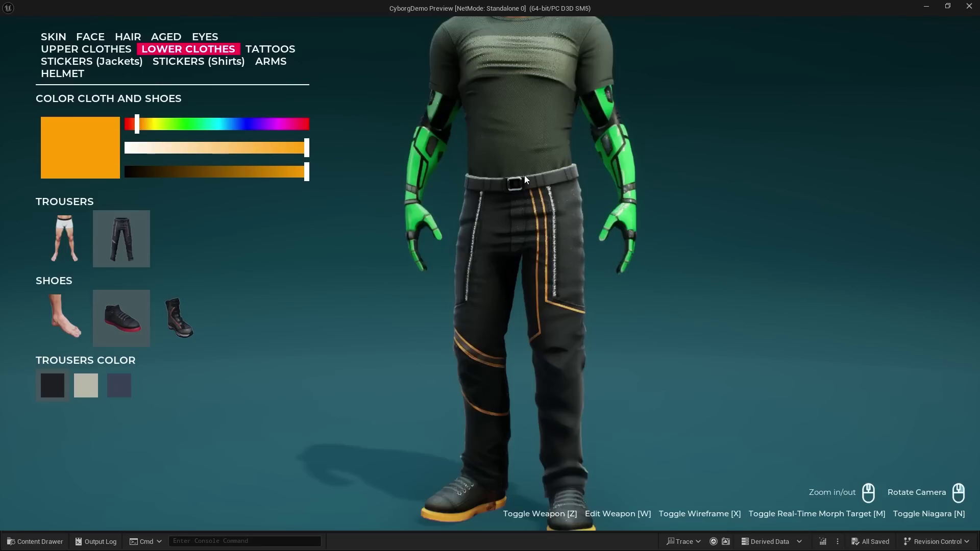
pyautogui.moveTo(525, 175); pyautogui.dragTo(492, 394)
# - Show the wireframe again, swap the sneakers for the boots to compare their meshes, and restore the shaded display
pyautogui.press('x')
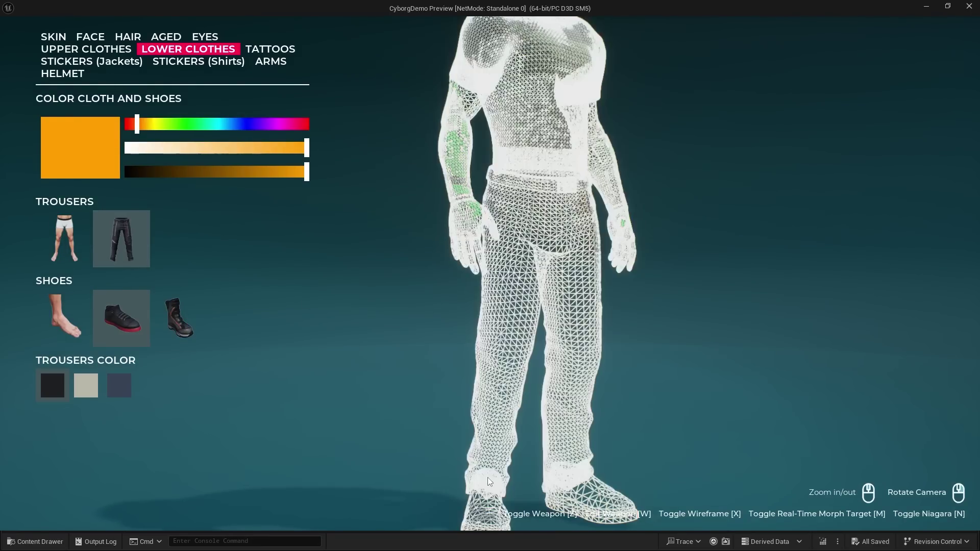
pyautogui.click(166, 319)
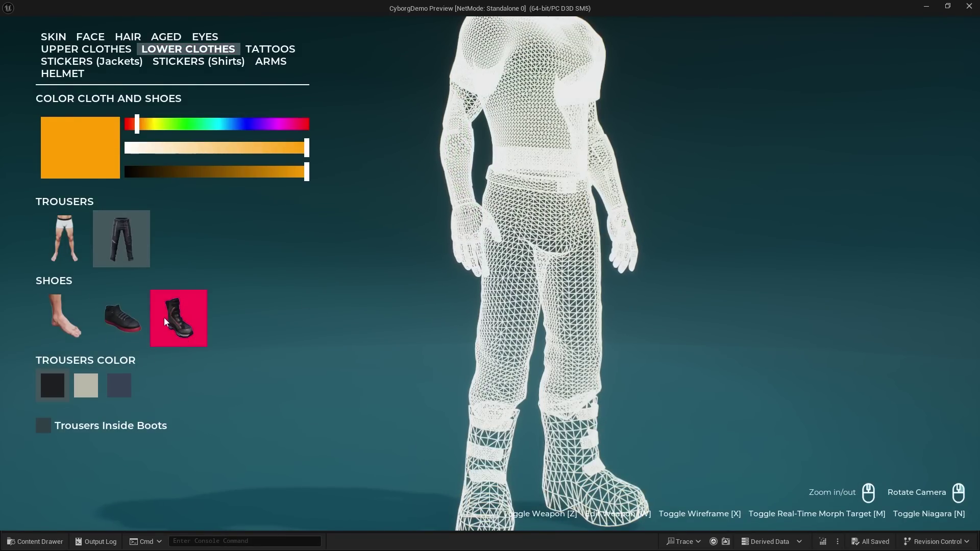
pyautogui.press('x')
pyautogui.moveTo(580, 409); pyautogui.dragTo(567, 402, button='right')
# - Switch between the sneakers and the boots, ending on the boots, and examine how the trousers fit them from several angles
pyautogui.click(173, 325)
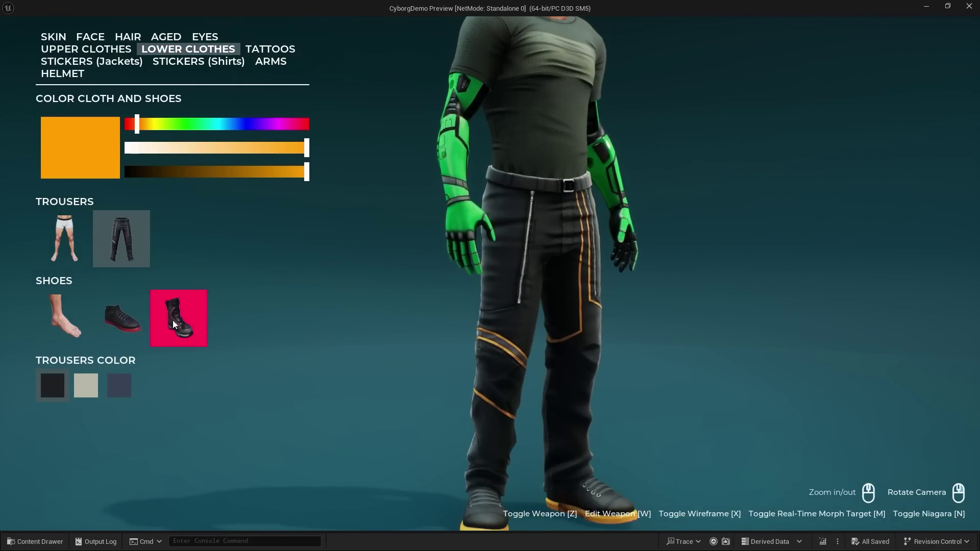
pyautogui.click(126, 321)
pyautogui.click(169, 332)
pyautogui.moveTo(490, 409); pyautogui.dragTo(502, 399, button='right')
pyautogui.moveTo(502, 399); pyautogui.dragTo(517, 405)
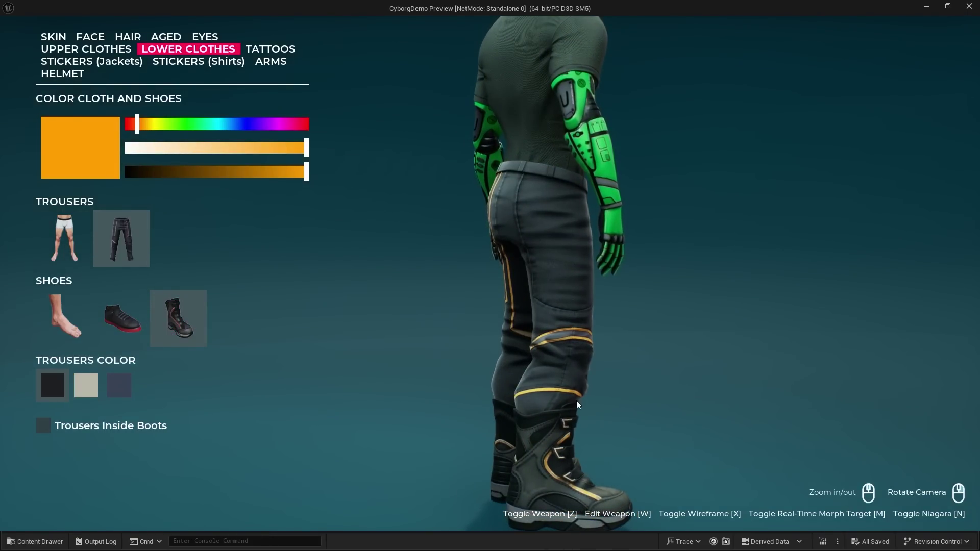
pyautogui.click(173, 308)
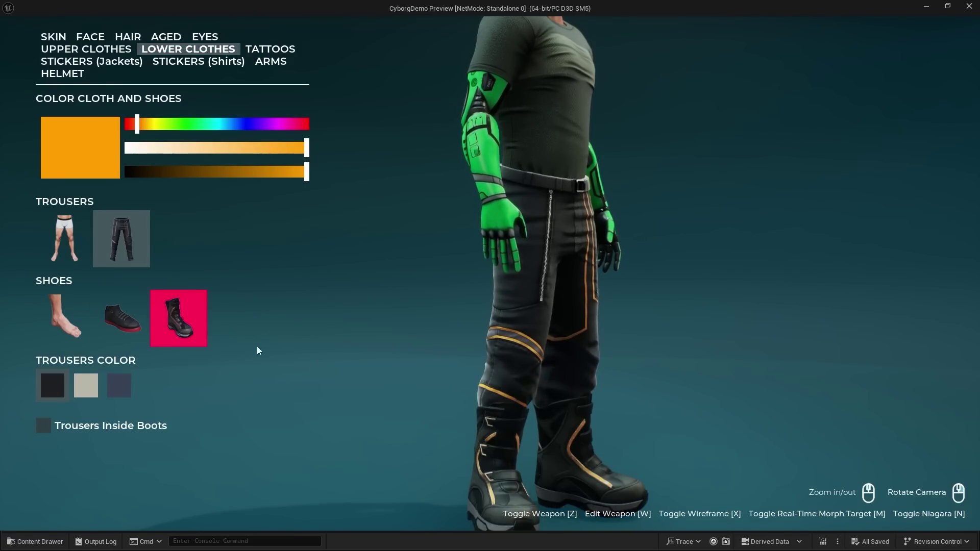
# - Check the boots in wireframe, and compare boots and sneakers in shaded display, leaving the boots on
pyautogui.press('x')
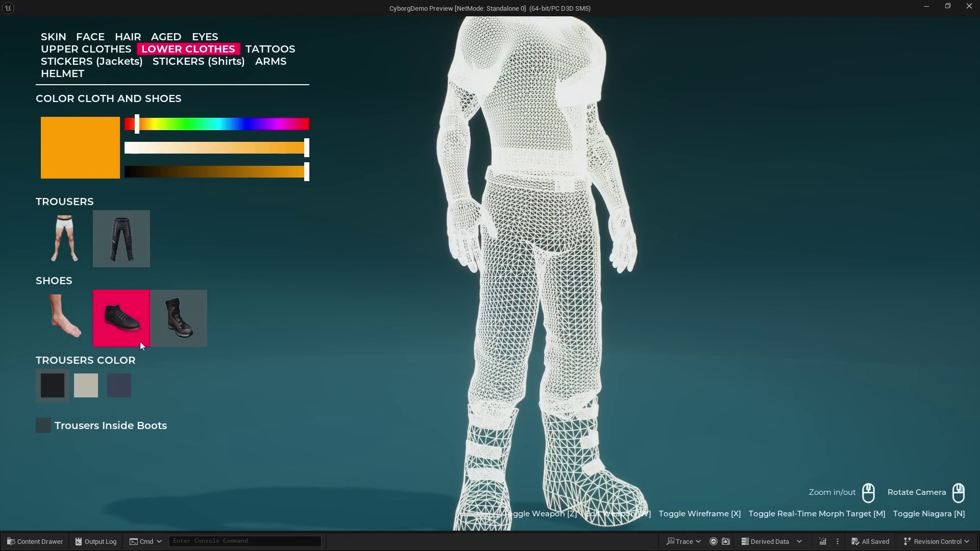
pyautogui.press('x')
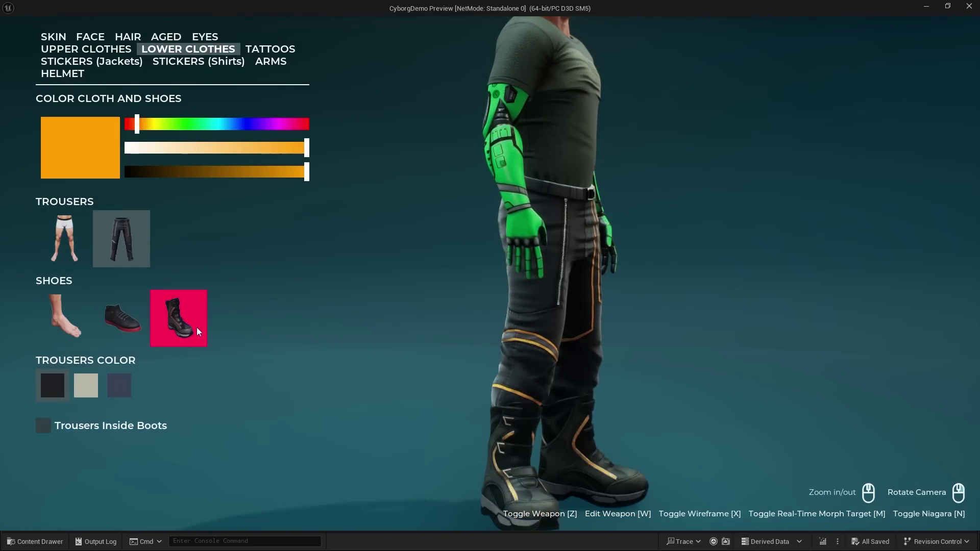
pyautogui.click(124, 325)
pyautogui.click(179, 318)
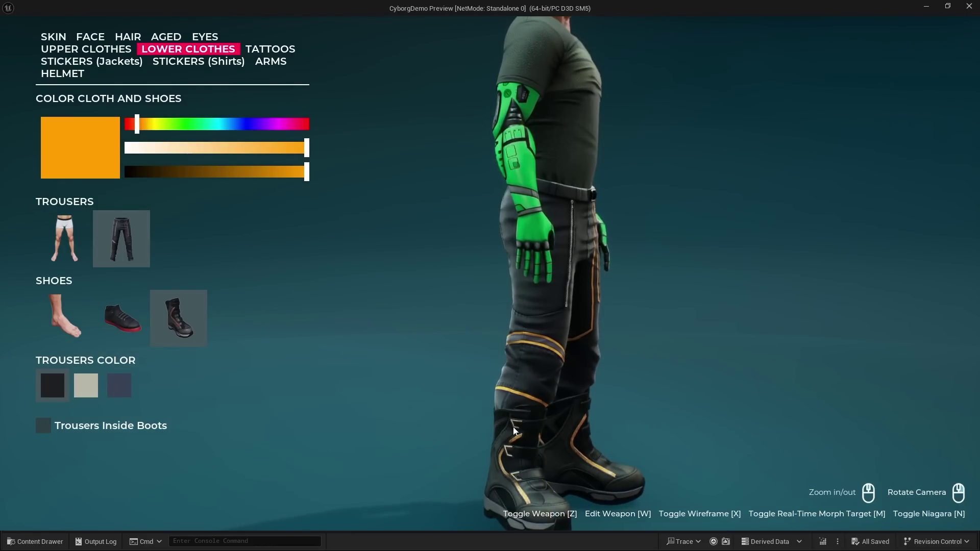
pyautogui.moveTo(534, 404); pyautogui.dragTo(570, 401, button='right')
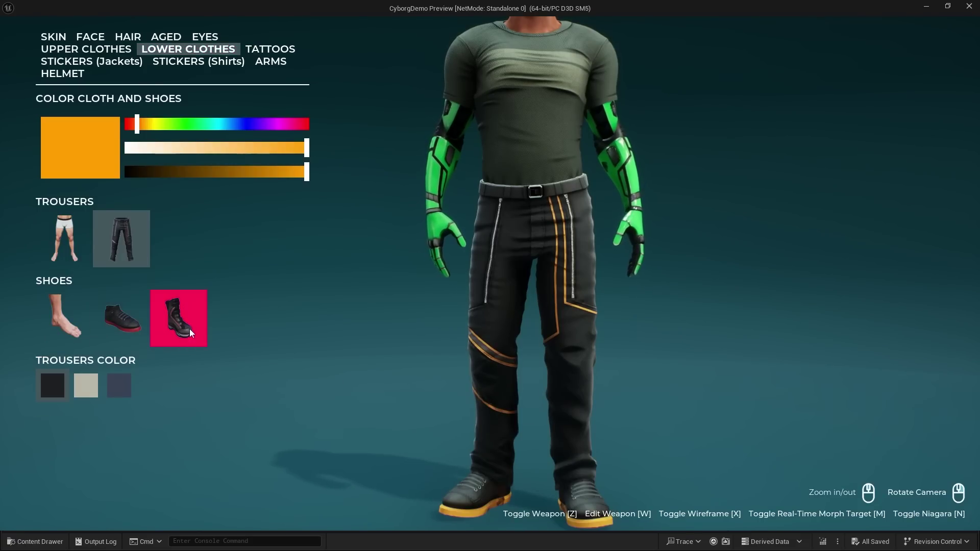
pyautogui.click(188, 329)
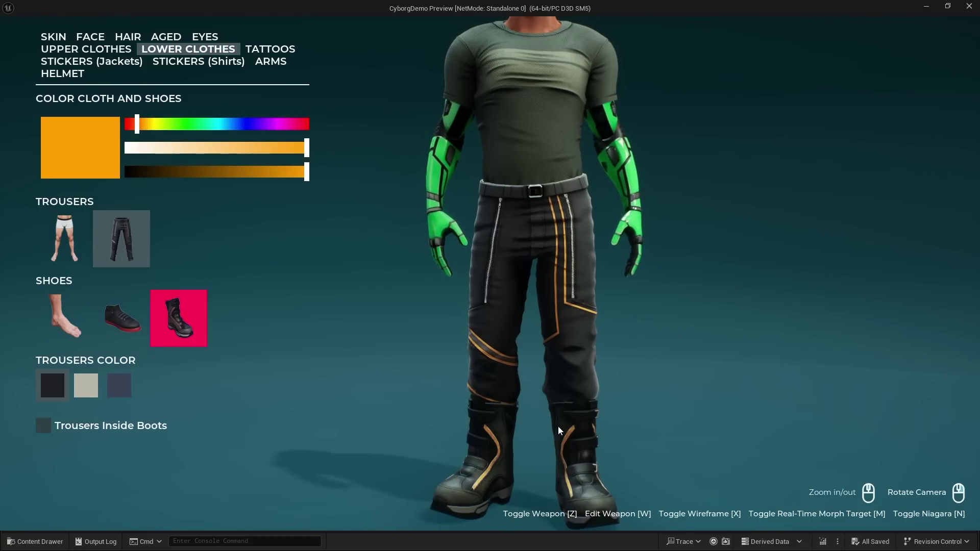
# - Examine the mesh where the trousers meet the boots from the side in wireframe, and return to shaded display
pyautogui.press('z')
pyautogui.press('z')
pyautogui.press('x')
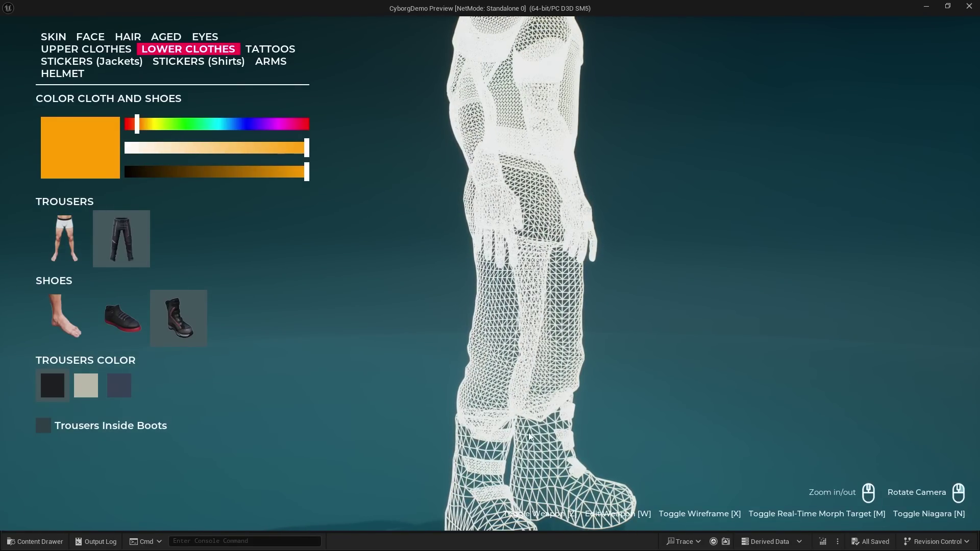
pyautogui.moveTo(544, 425); pyautogui.dragTo(647, 395)
pyautogui.press('x')
pyautogui.moveTo(498, 411); pyautogui.dragTo(429, 391)
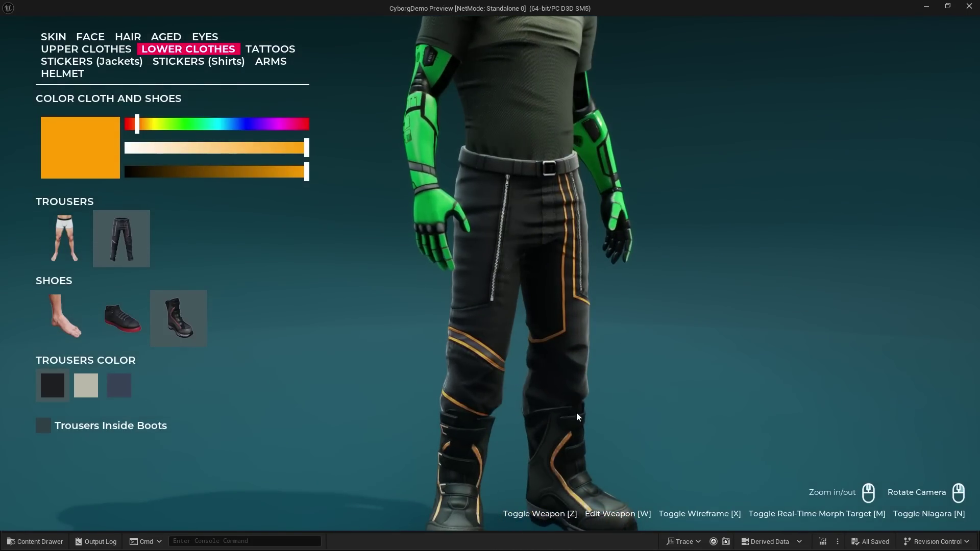
# - Swap the boots for bare feet, view them under the trousers, and change to the sneakers
pyautogui.click(64, 327)
pyautogui.moveTo(490, 339); pyautogui.dragTo(505, 362)
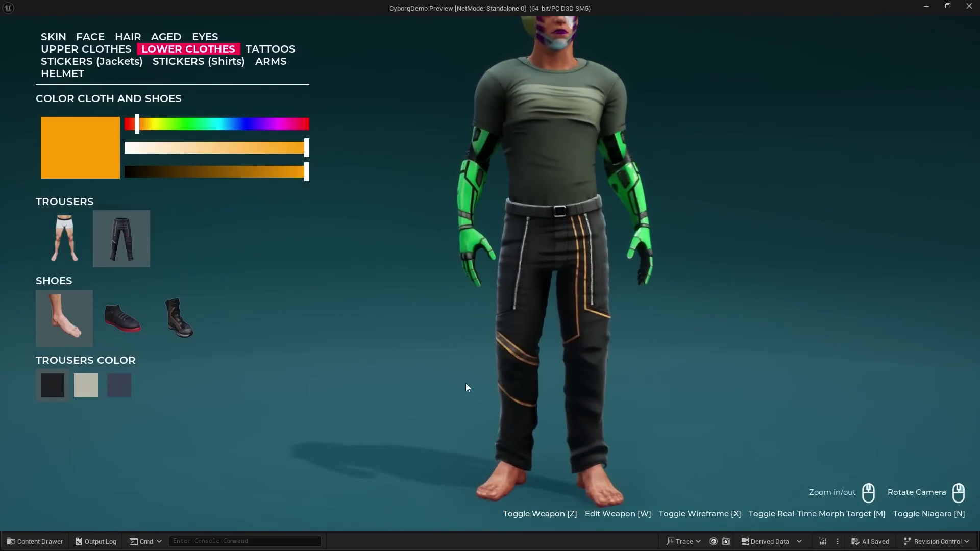
pyautogui.click(122, 319)
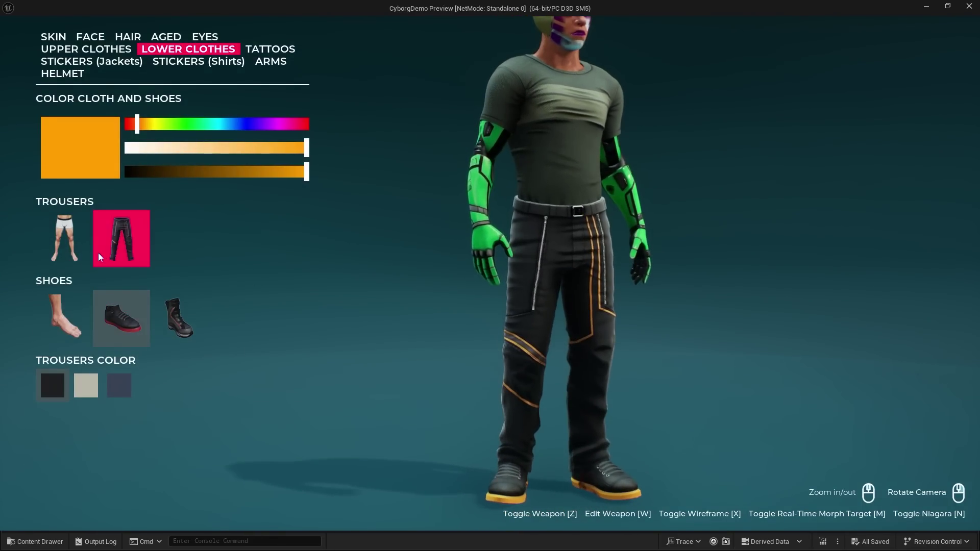
# - Toggle the trousers off and on with the sneakers to compare both looks, ending with bare legs
pyautogui.click(74, 235)
pyautogui.click(97, 237)
pyautogui.click(50, 236)
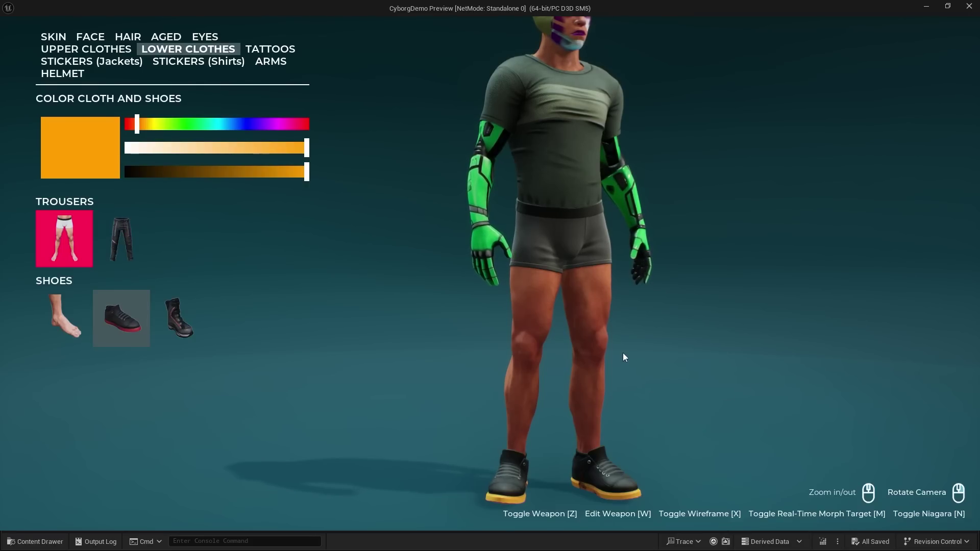
# - Compare the leg mesh with and without trousers in wireframe, put the trousers back on, and restore the shaded display
pyautogui.press('x')
pyautogui.click(121, 238)
pyautogui.click(64, 238)
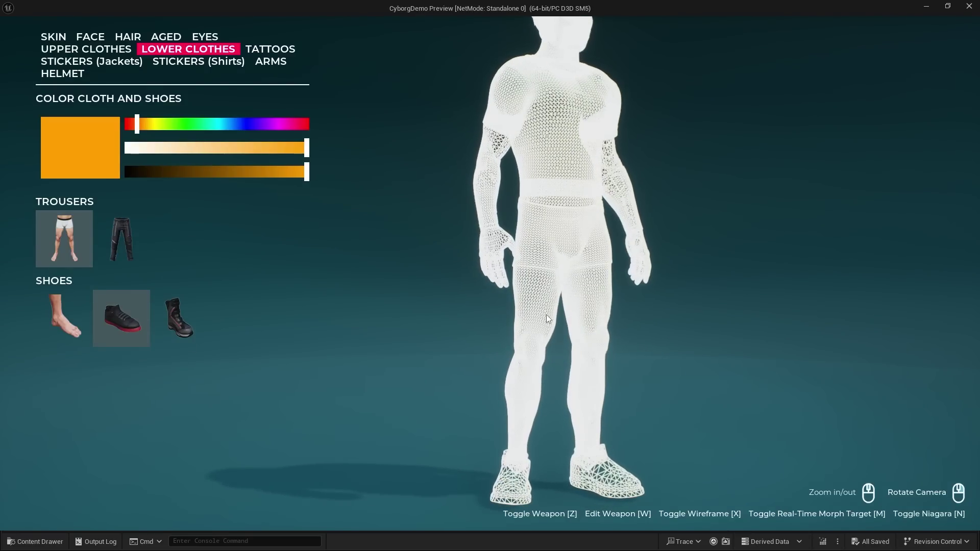
pyautogui.click(133, 252)
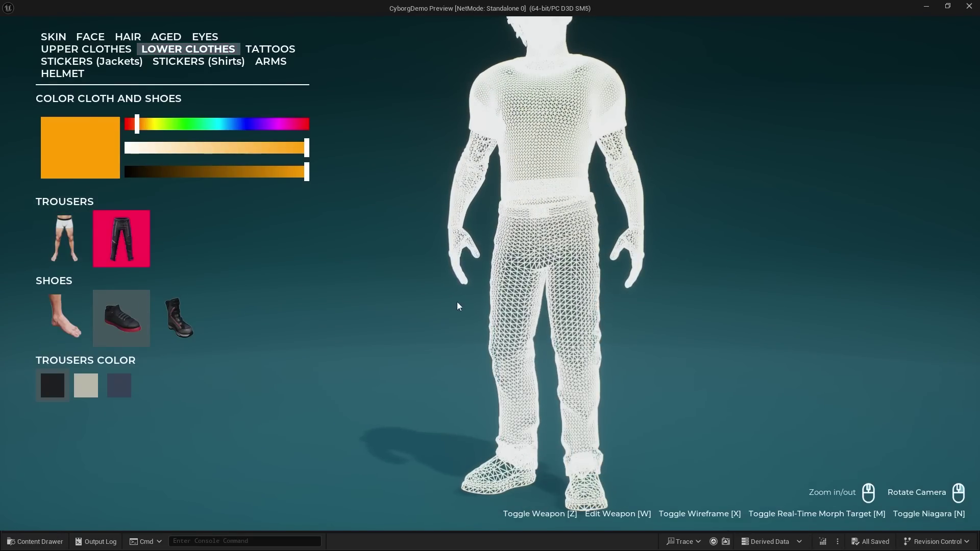
pyautogui.press('x')
pyautogui.moveTo(593, 267); pyautogui.dragTo(546, 237, button='right')
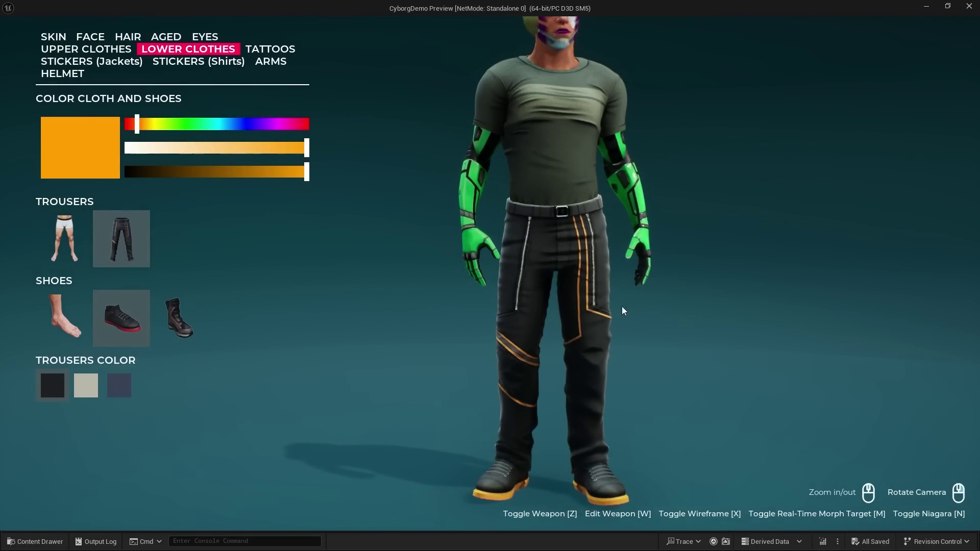
# - Replace the right cyborg arm with the plain natural arm, keep the left cyborg arm, and inspect both arms from several angles
pyautogui.scroll(-3, 488, 109)
pyautogui.moveTo(488, 109); pyautogui.dragTo(504, 101, button='right')
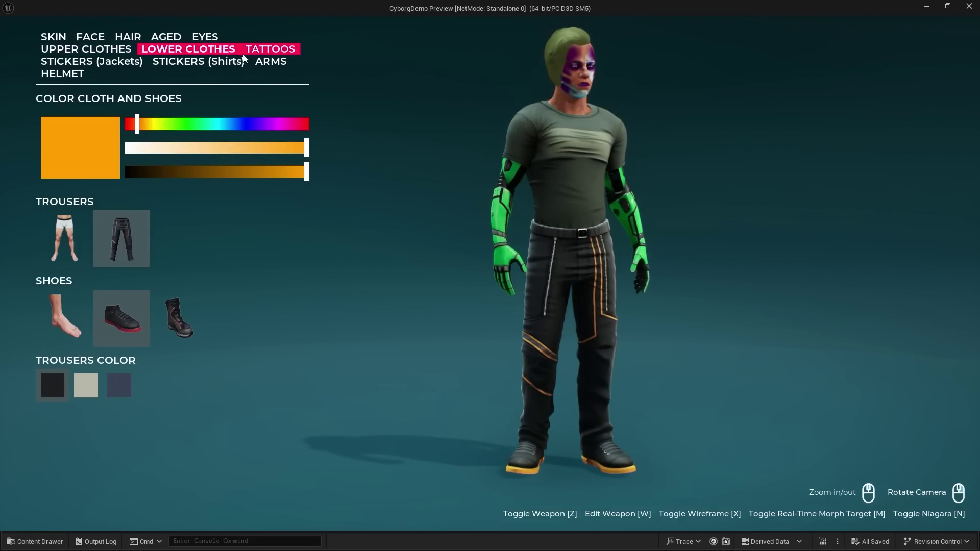
pyautogui.click(271, 61)
pyautogui.moveTo(457, 145); pyautogui.dragTo(630, 135, button='right')
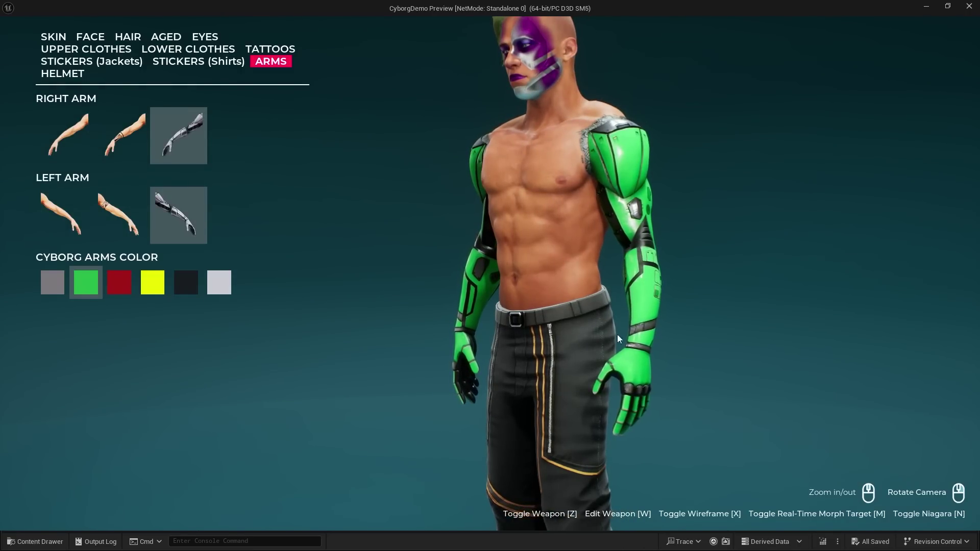
pyautogui.click(64, 136)
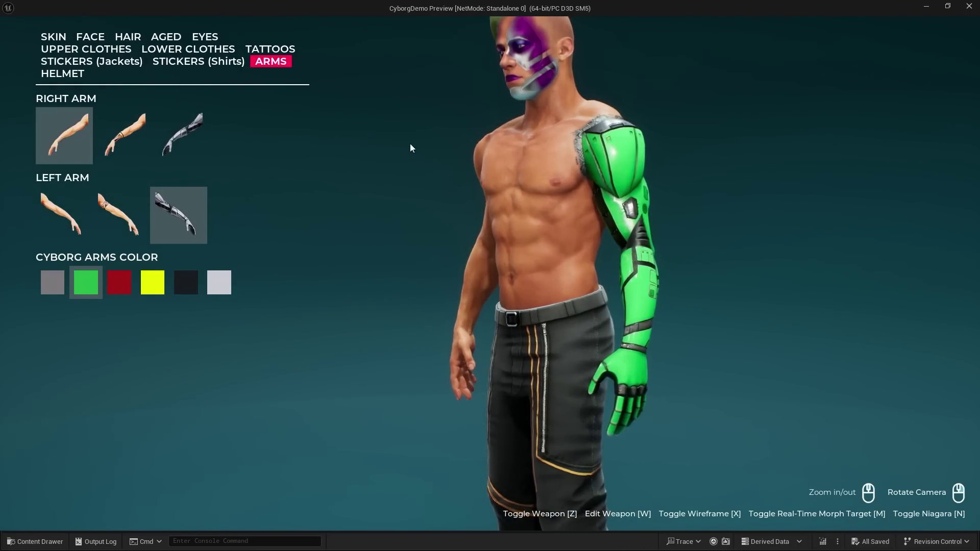
pyautogui.moveTo(556, 141); pyautogui.dragTo(405, 129, button='right')
pyautogui.moveTo(573, 139); pyautogui.dragTo(628, 153, button='right')
pyautogui.scroll(3, 580, 104)
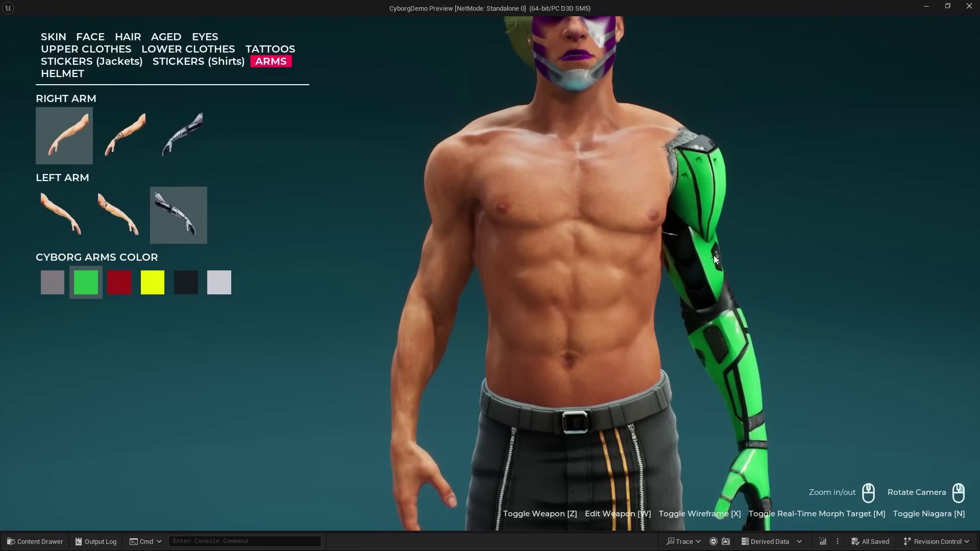
# - Show the wireframe and swap the left arm between the cyborg and natural versions to compare their meshes
pyautogui.press('z')
pyautogui.press('z')
pyautogui.press('x')
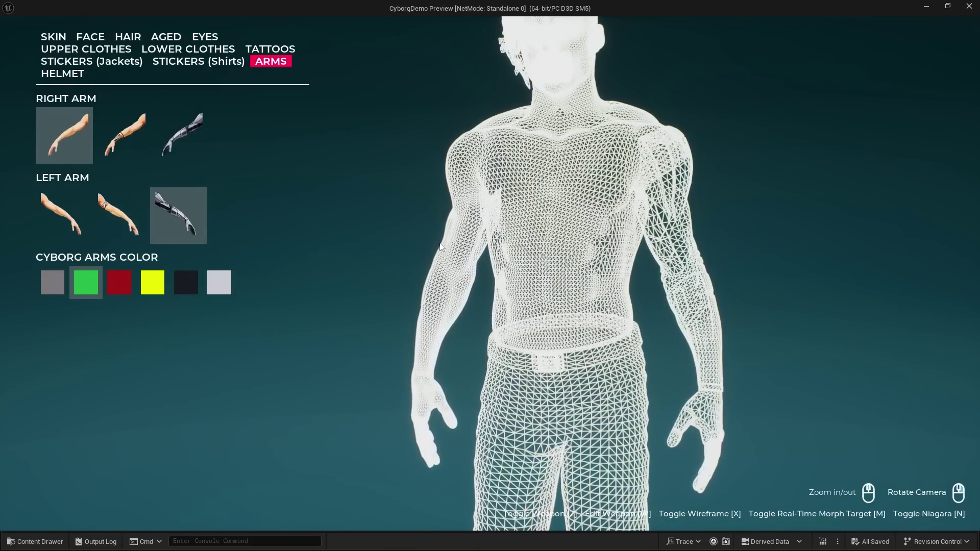
pyautogui.click(56, 217)
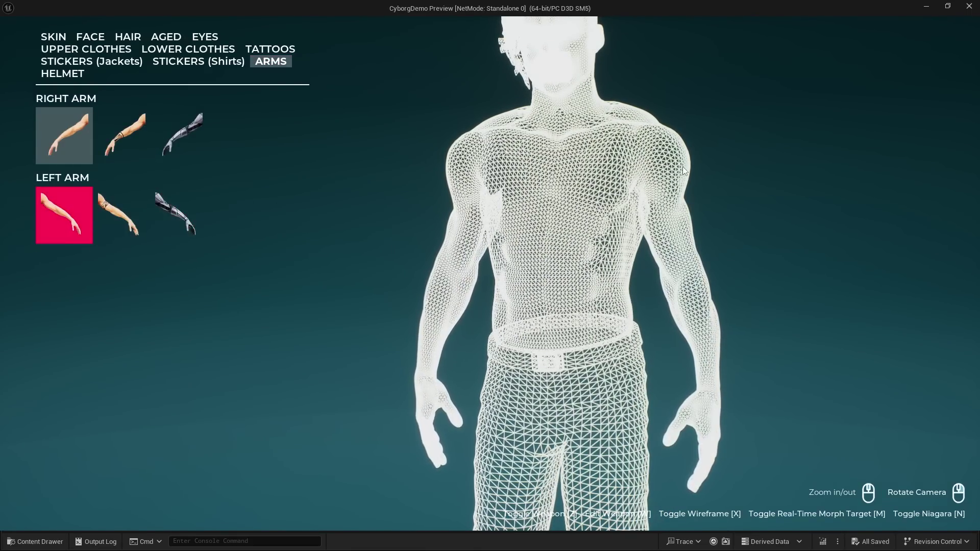
pyautogui.click(173, 195)
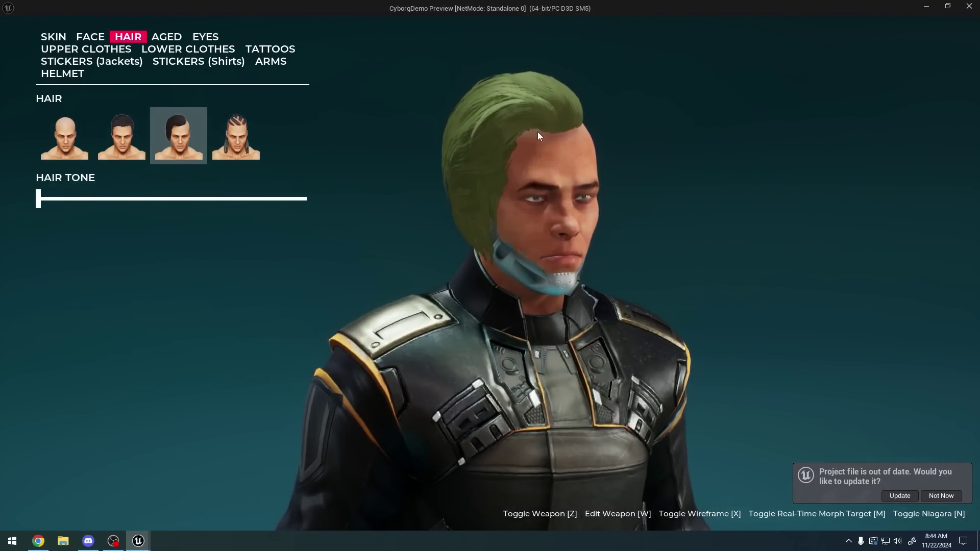
# - Put on the helmet without the multilayer material, and compare the helmet view with the bare-headed skin view
pyautogui.click(63, 74)
pyautogui.click(194, 152)
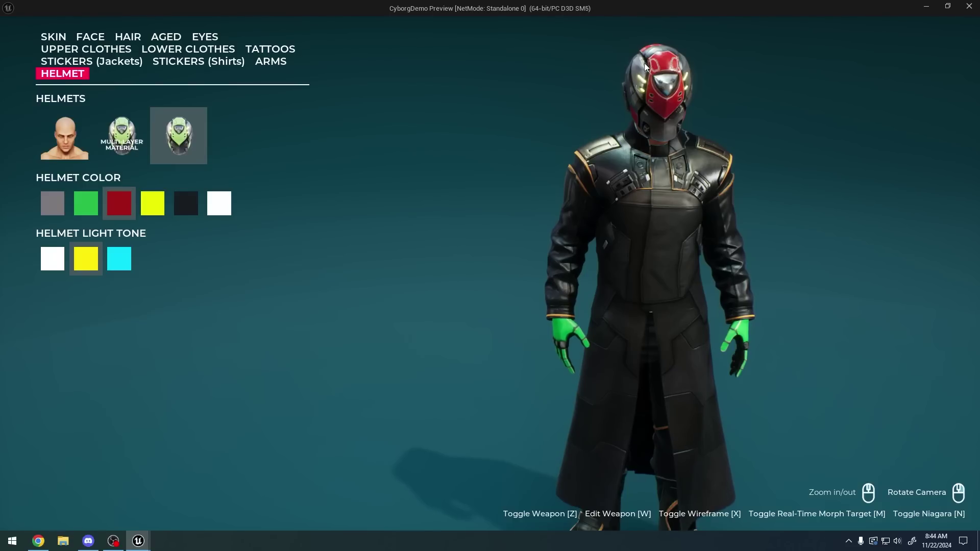
pyautogui.click(53, 37)
pyautogui.click(62, 73)
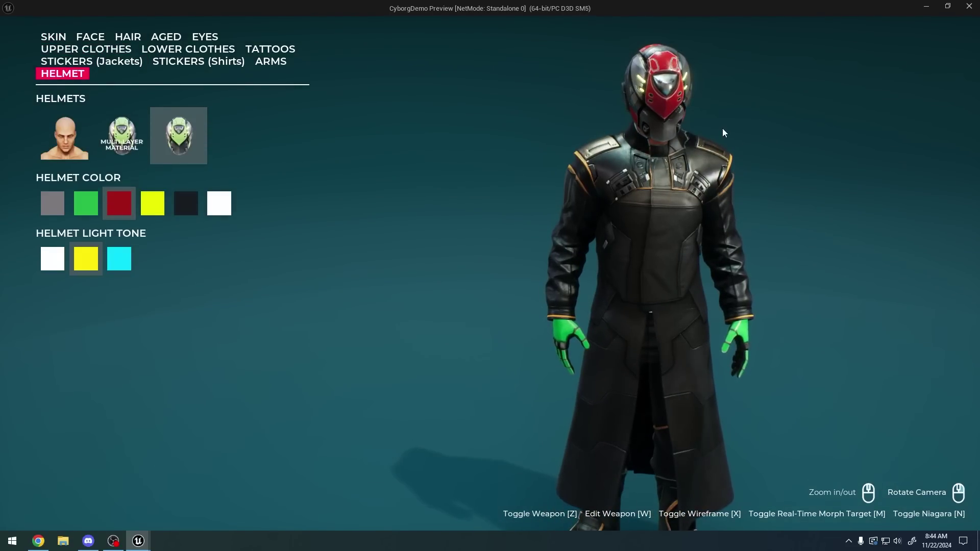
pyautogui.press('x')
pyautogui.press('z')
pyautogui.press('x')
pyautogui.press('z')
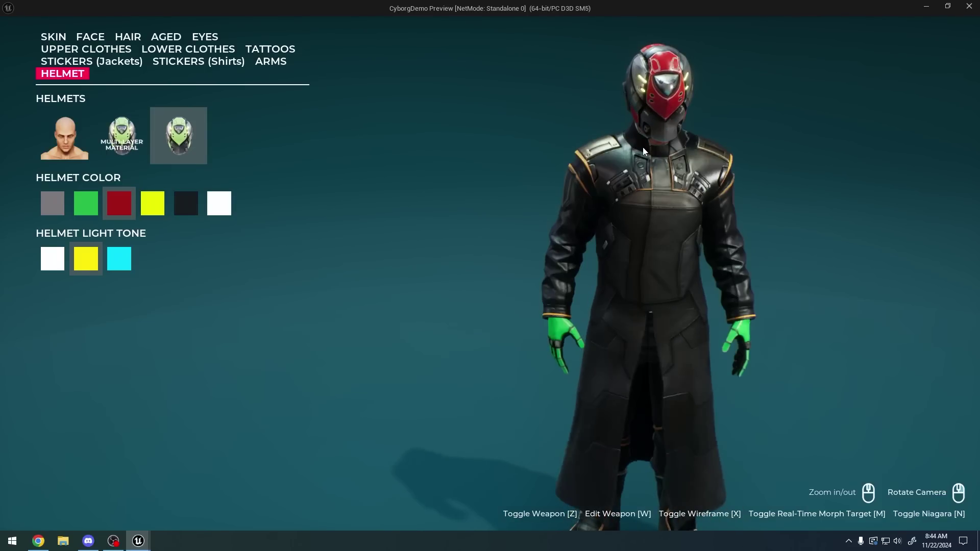
# - Review the overcoat's upper-clothes options with the helmet on, and take the helmet off to reveal the hood
pyautogui.click(86, 49)
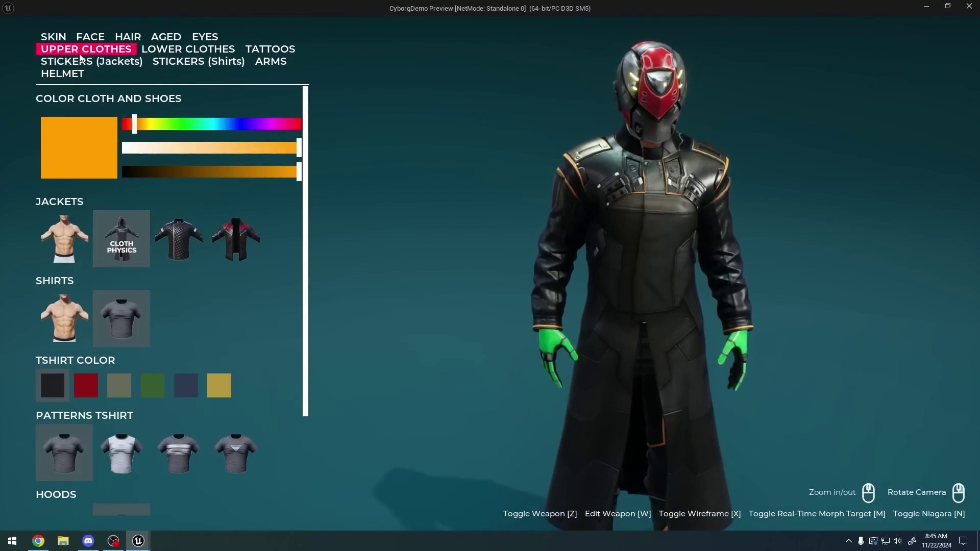
pyautogui.scroll(-2, 278, 291)
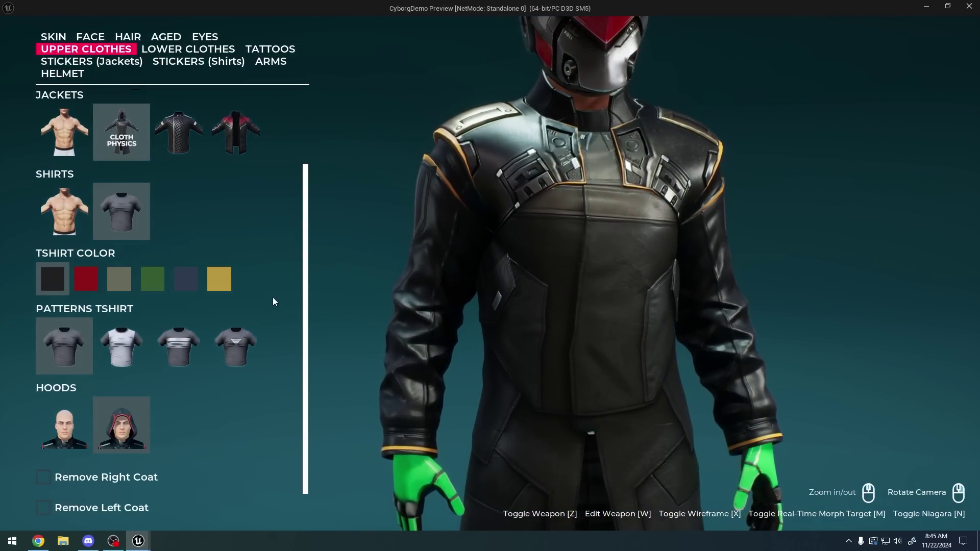
pyautogui.scroll(-1, 272, 301)
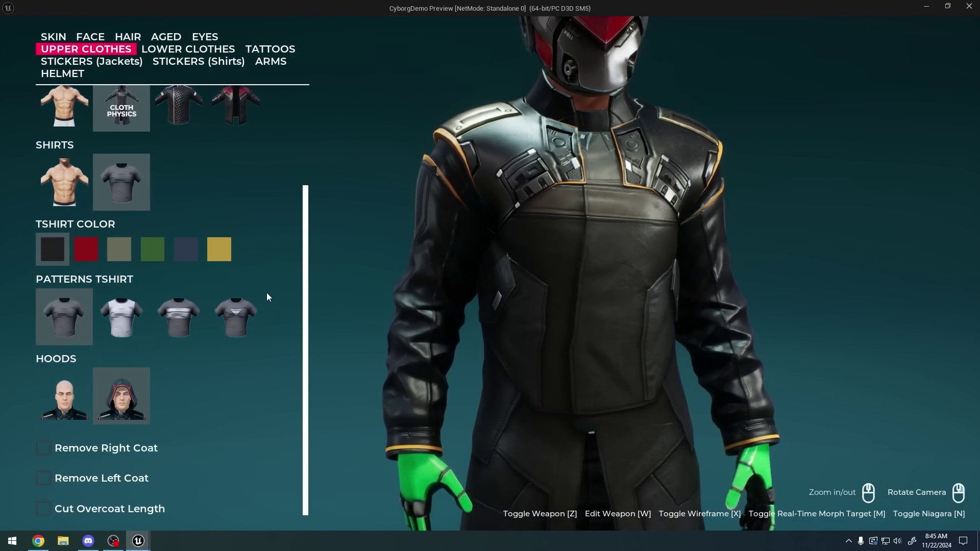
pyautogui.click(62, 74)
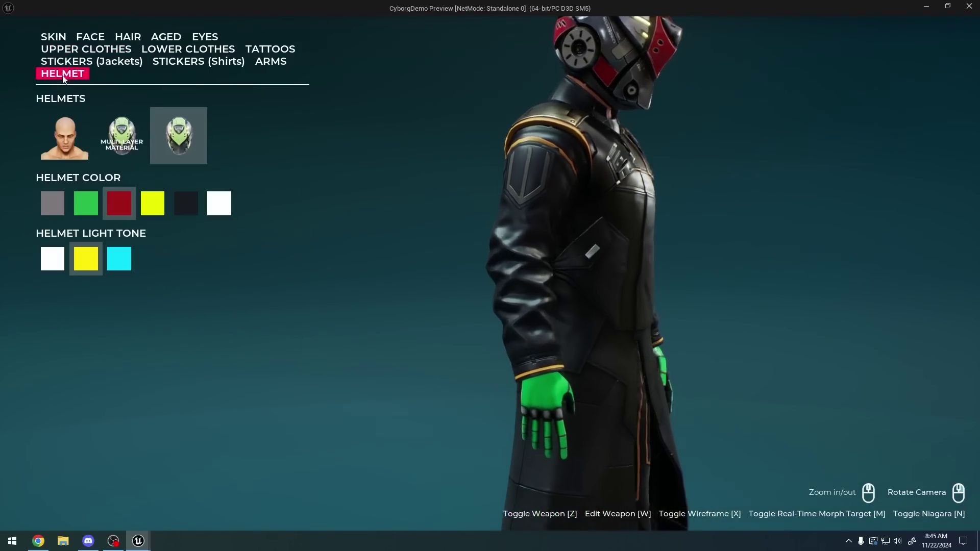
pyautogui.click(85, 49)
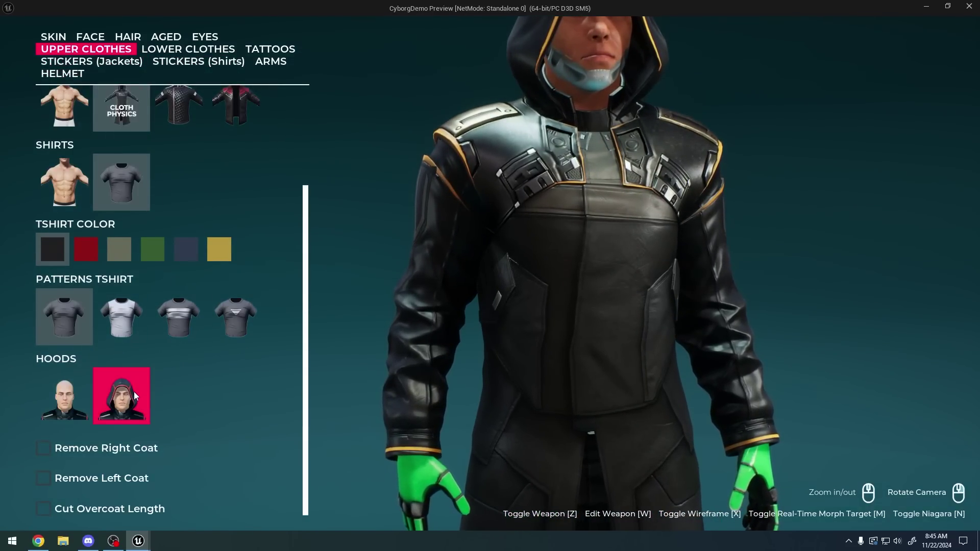
# - Toggle the overcoat's hood off and on while viewing the character from several angles, leaving the hood on
pyautogui.click(64, 396)
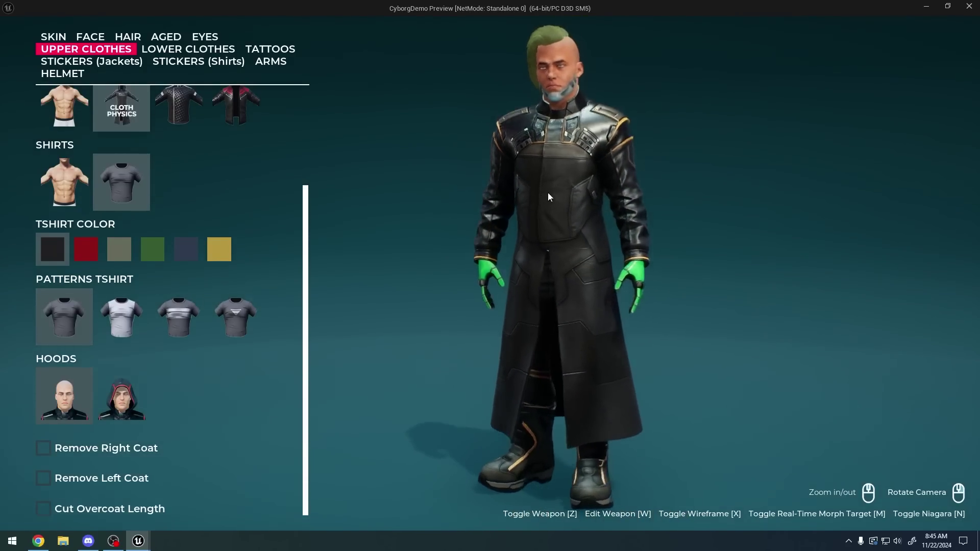
pyautogui.click(131, 390)
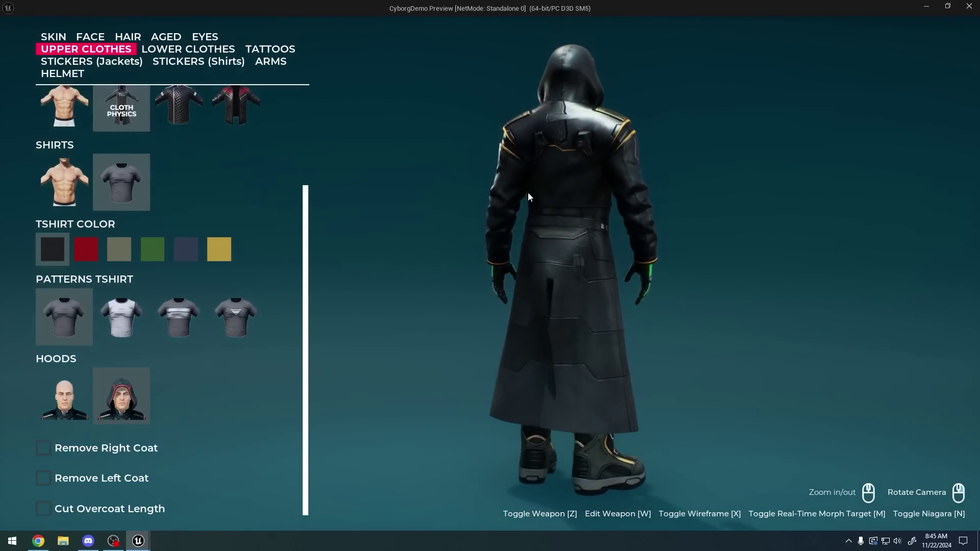
pyautogui.click(73, 406)
pyautogui.click(122, 395)
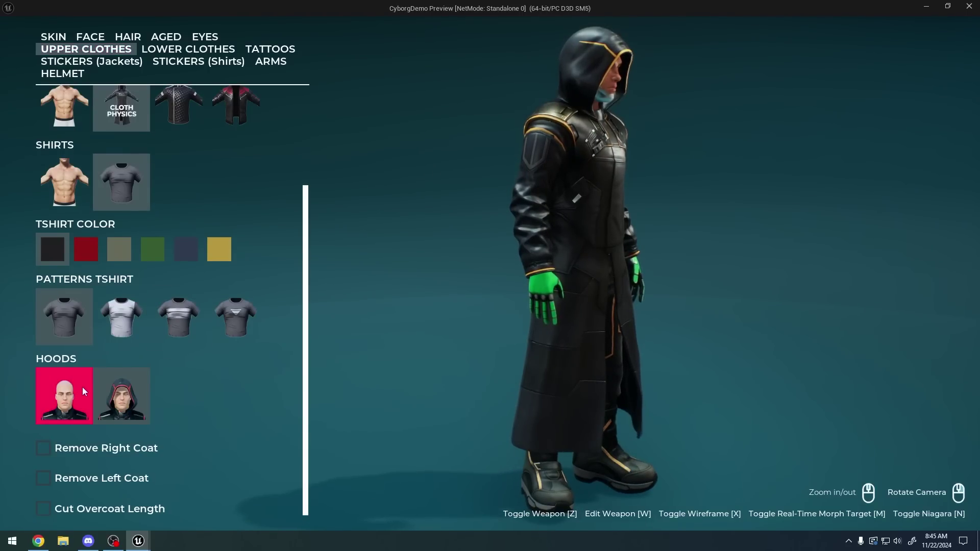
pyautogui.click(84, 392)
pyautogui.moveTo(439, 189); pyautogui.dragTo(301, 307, button='right')
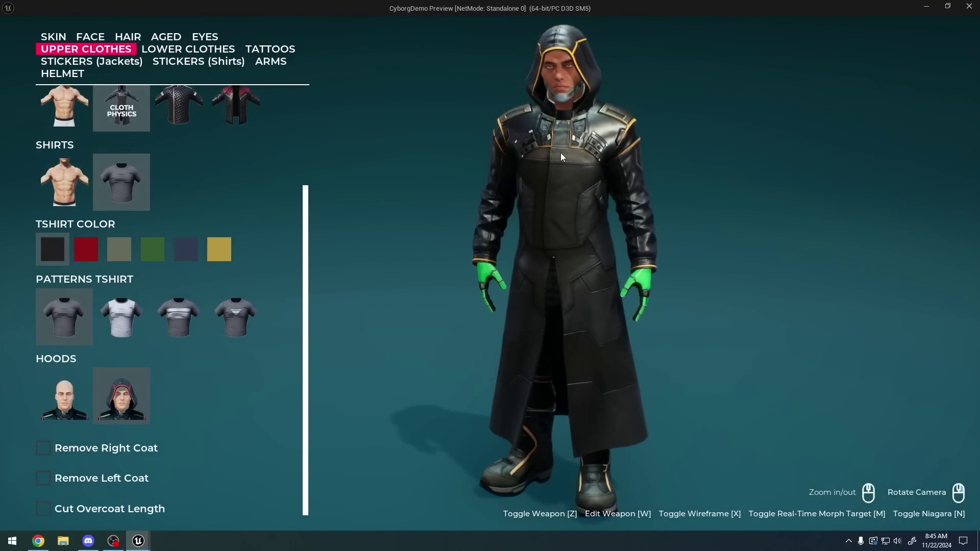
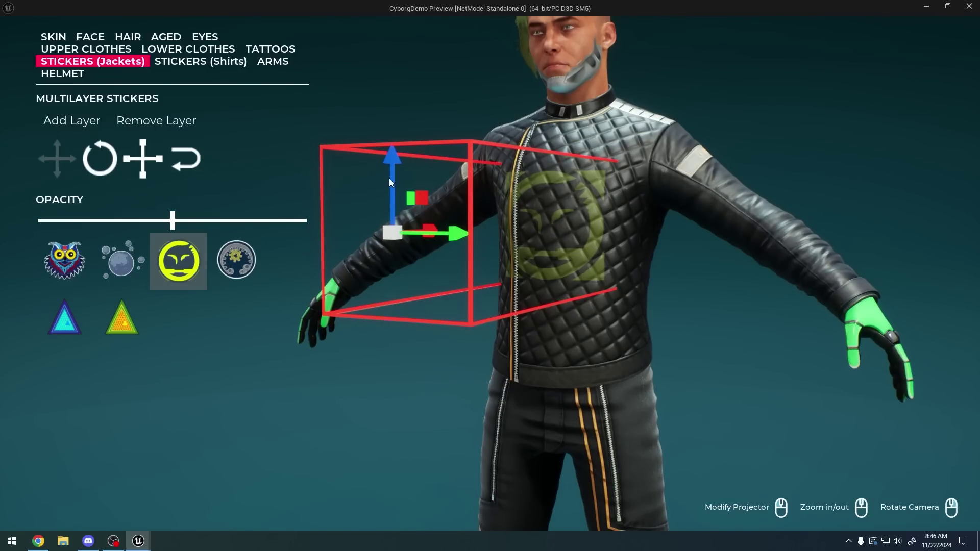
# - Try to rotate the yellow face sticker's projector on the quilted jacket, and send the crash report with a restart
pyautogui.click(113, 166)
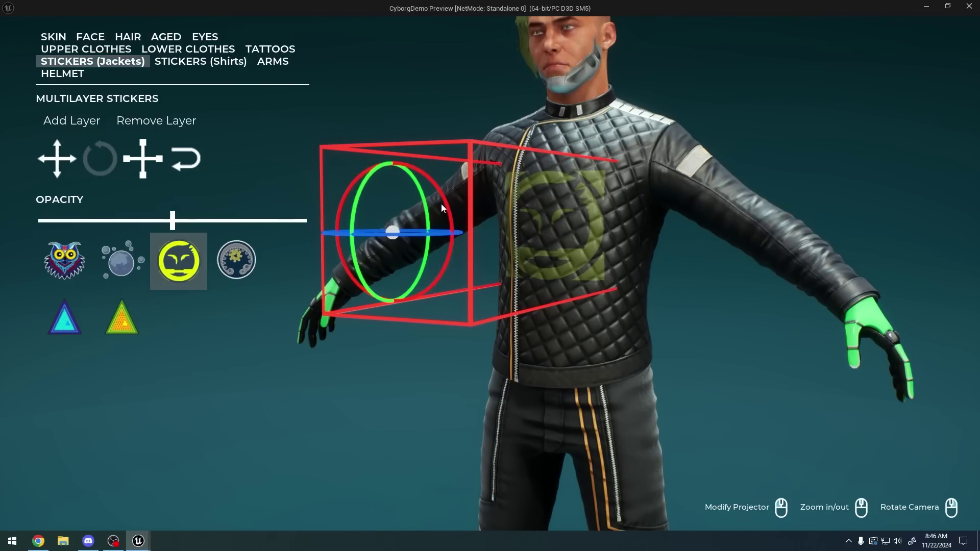
pyautogui.moveTo(441, 202); pyautogui.dragTo(445, 208)
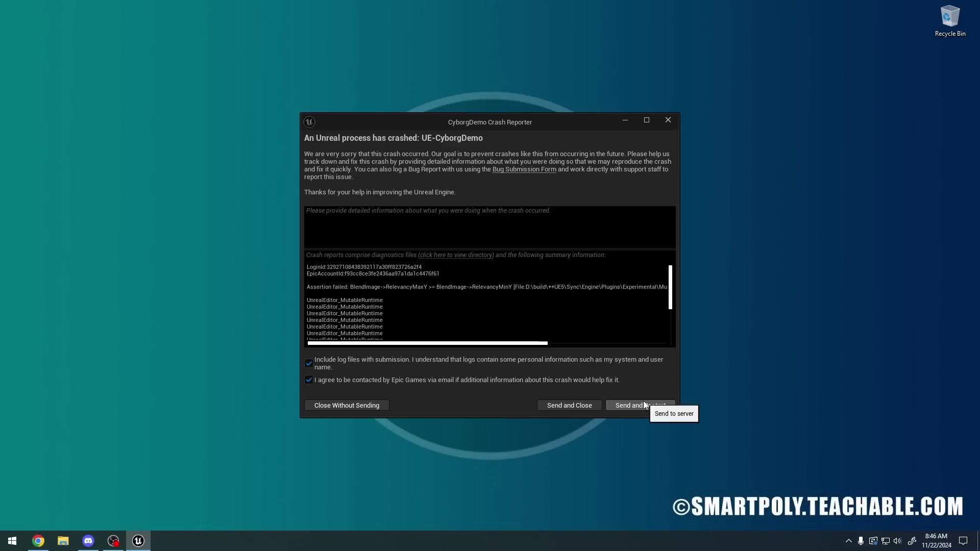
pyautogui.click(644, 405)
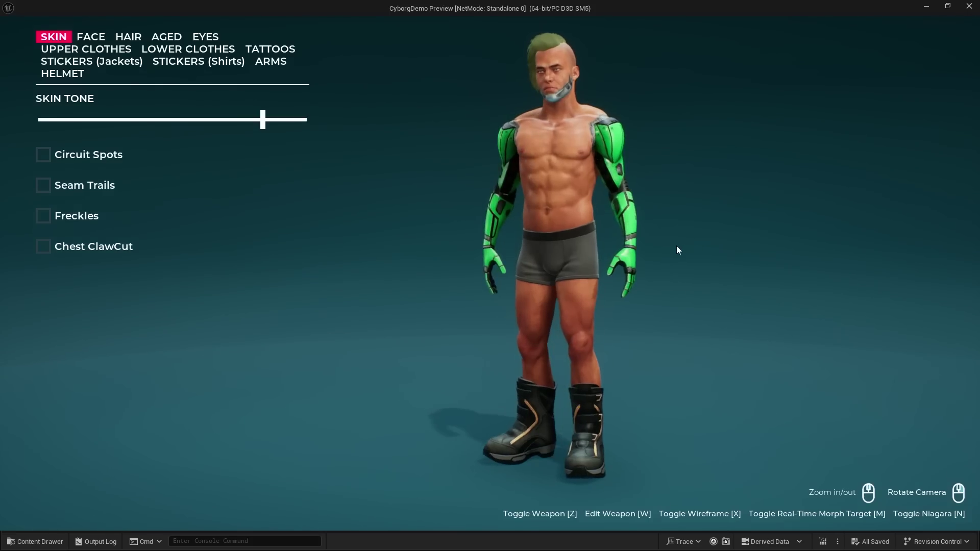
# - Open the jacket sticker options and add an owl sticker layer to the front of the overcoat
pyautogui.moveTo(640, 220); pyautogui.dragTo(622, 230, button='right')
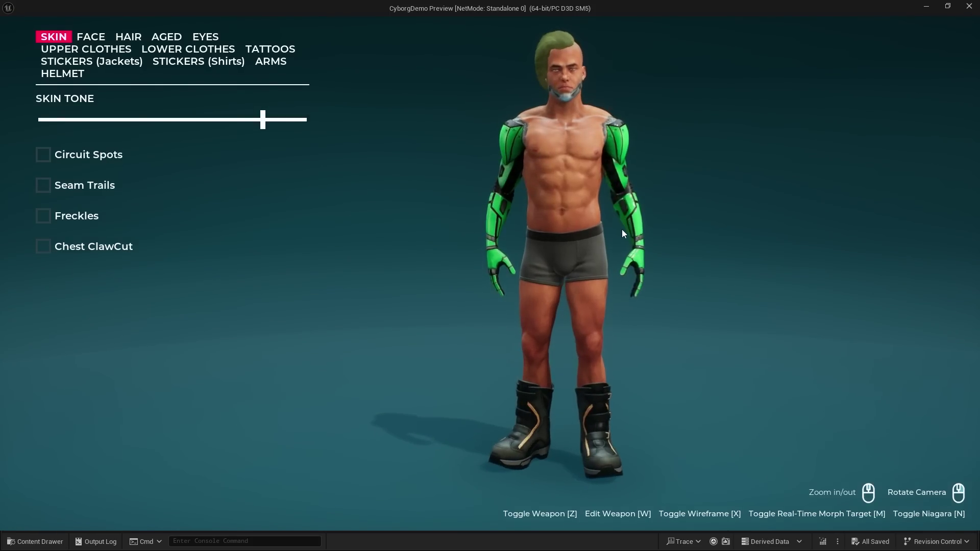
pyautogui.click(110, 62)
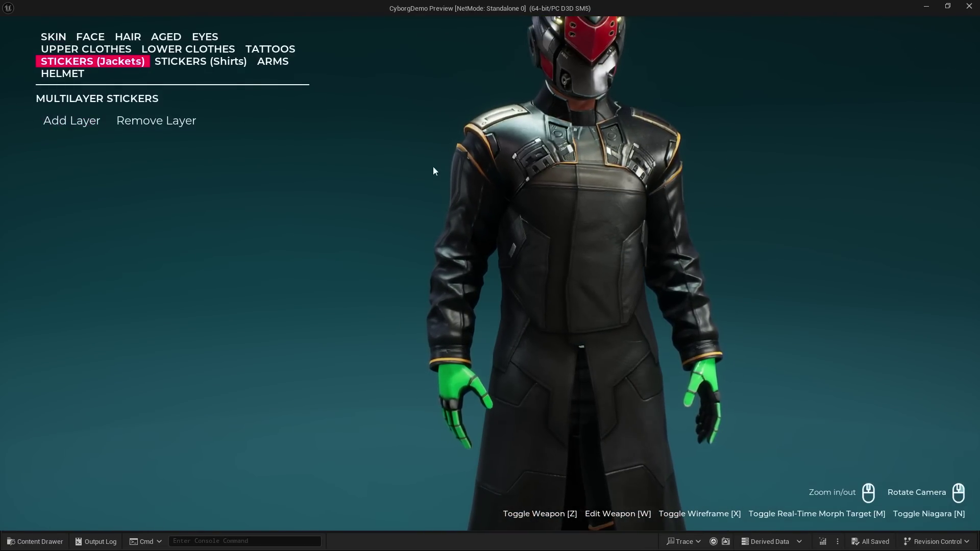
pyautogui.moveTo(433, 170); pyautogui.dragTo(575, 186)
pyautogui.click(72, 120)
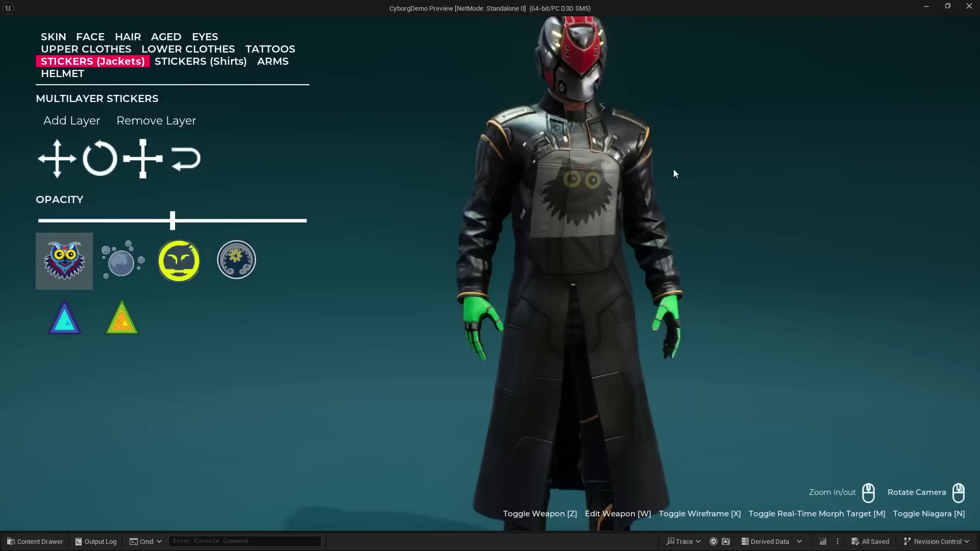
# - Adjust the owl sticker's opacity to slightly above the middle of its range, and open the tattoo options
pyautogui.click(108, 161)
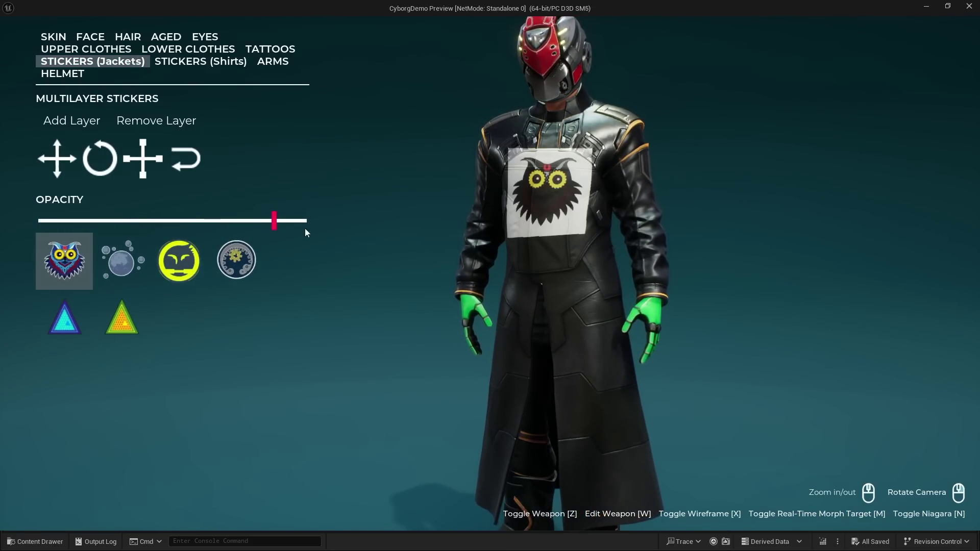
pyautogui.moveTo(179, 225); pyautogui.dragTo(205, 228)
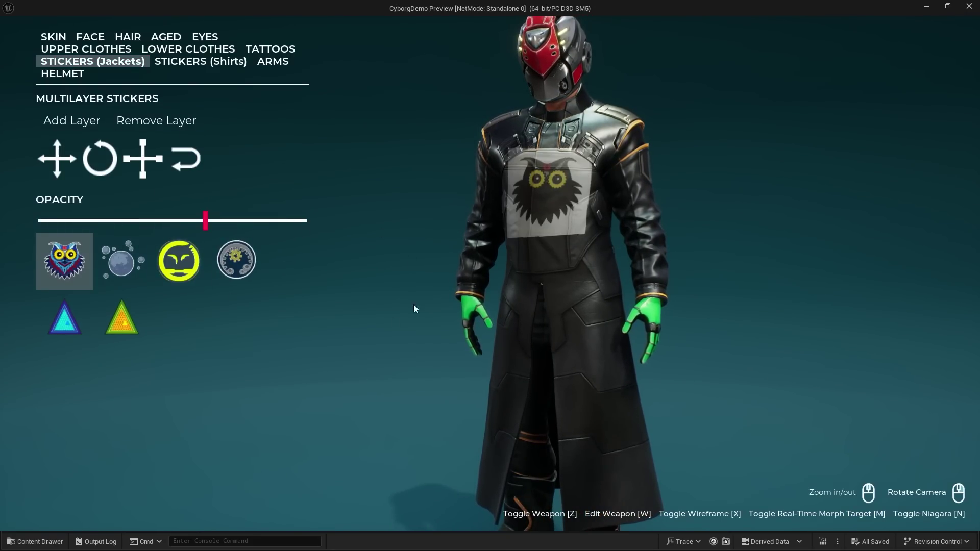
pyautogui.moveTo(527, 157); pyautogui.dragTo(712, 201)
pyautogui.click(284, 48)
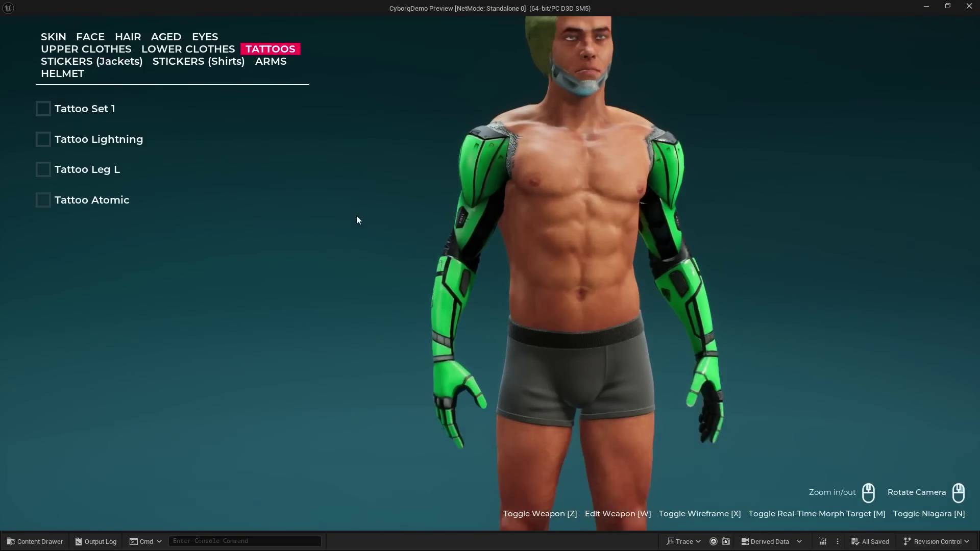
# - Enable Tattoo Set 1, choose the spiral hand design and move it from the chest down to the abdomen
pyautogui.click(43, 109)
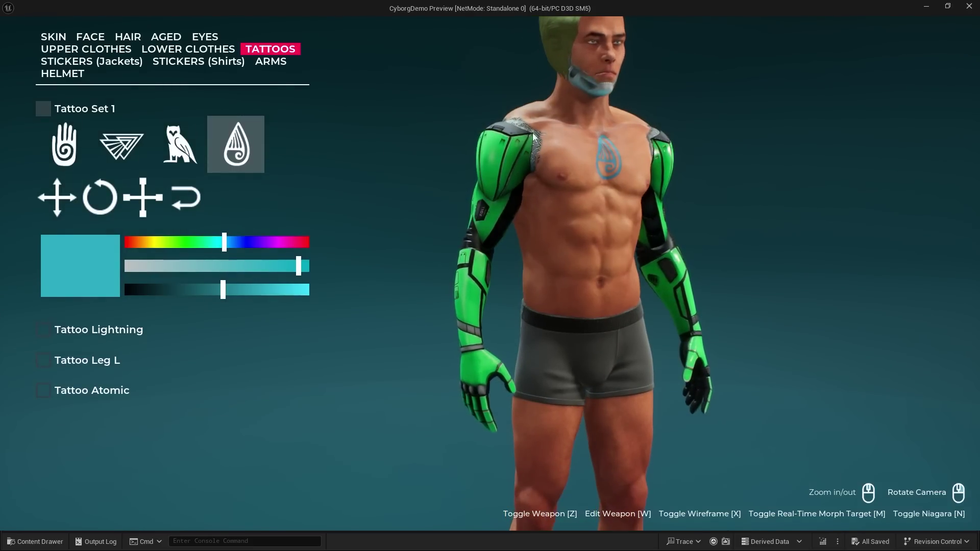
pyautogui.click(65, 145)
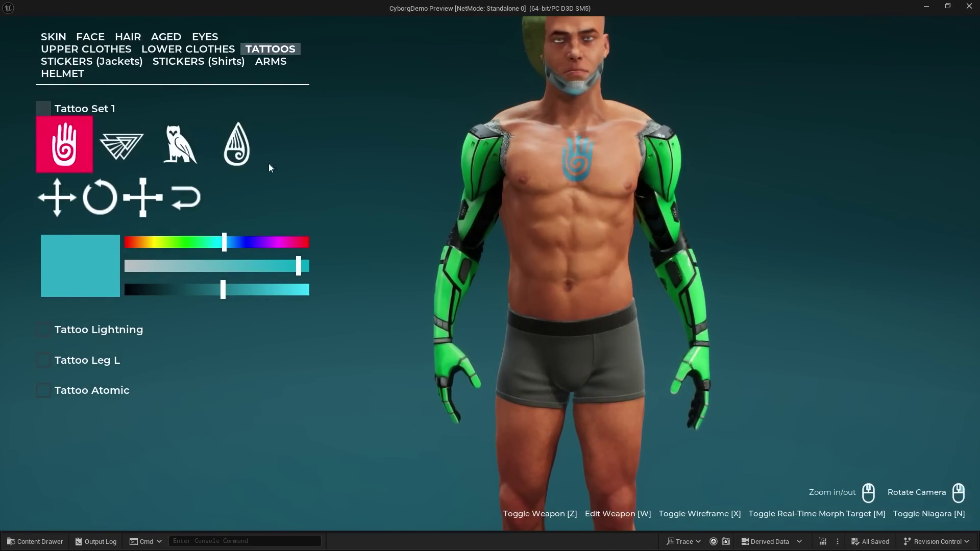
pyautogui.click(141, 199)
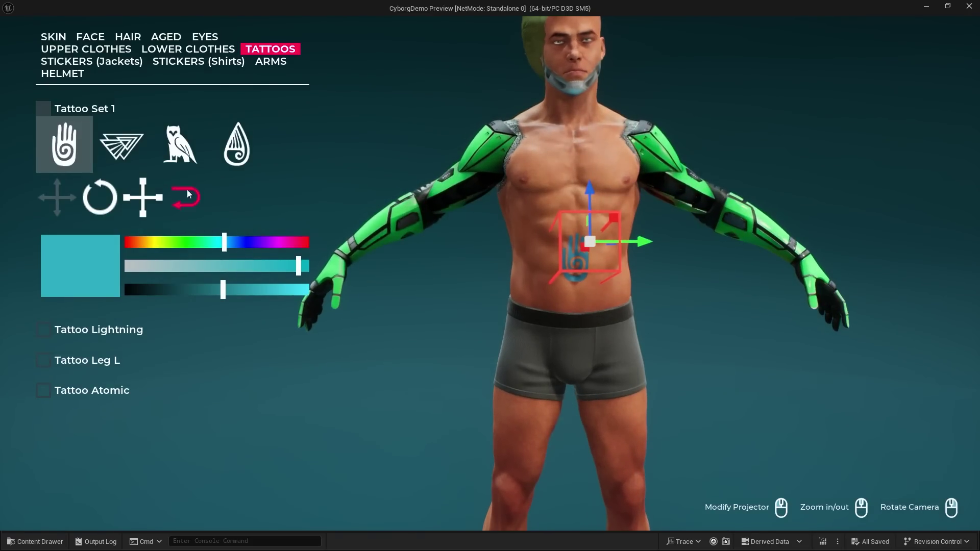
# - Examine the hand tattoo and its projector box on the abdomen from several angles and distances
pyautogui.moveTo(596, 149); pyautogui.dragTo(548, 136, button='right')
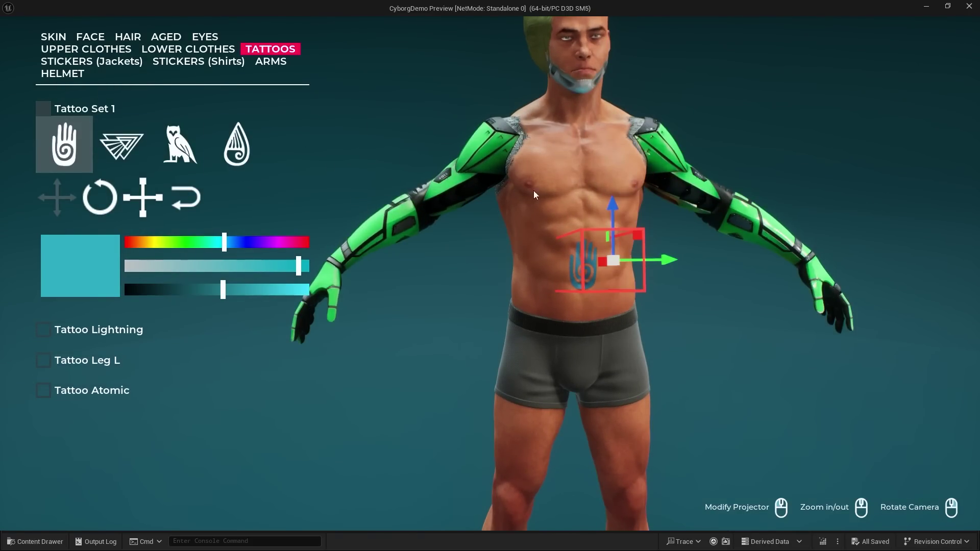
pyautogui.scroll(-3, 675, 139)
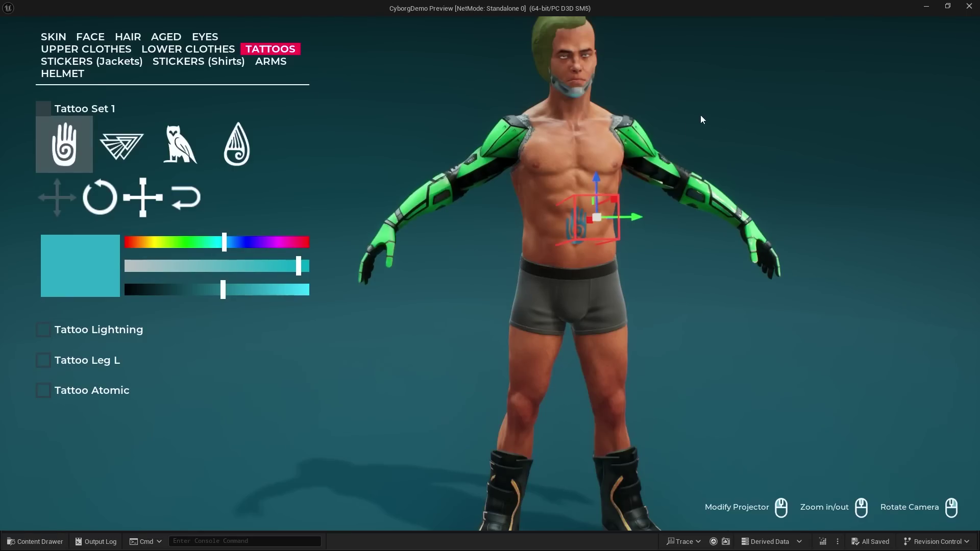
pyautogui.moveTo(700, 115); pyautogui.dragTo(739, 113, button='right')
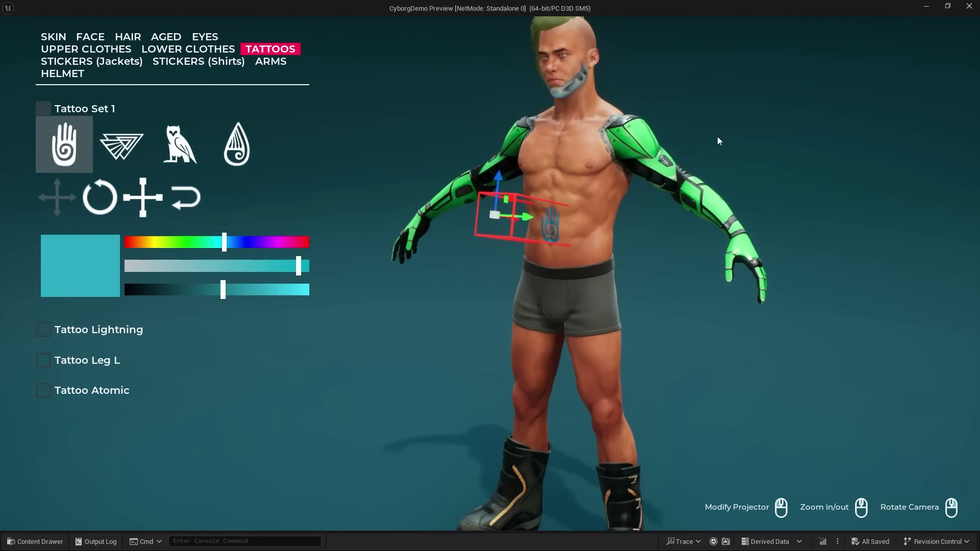
pyautogui.moveTo(717, 136); pyautogui.dragTo(528, 232, button='right')
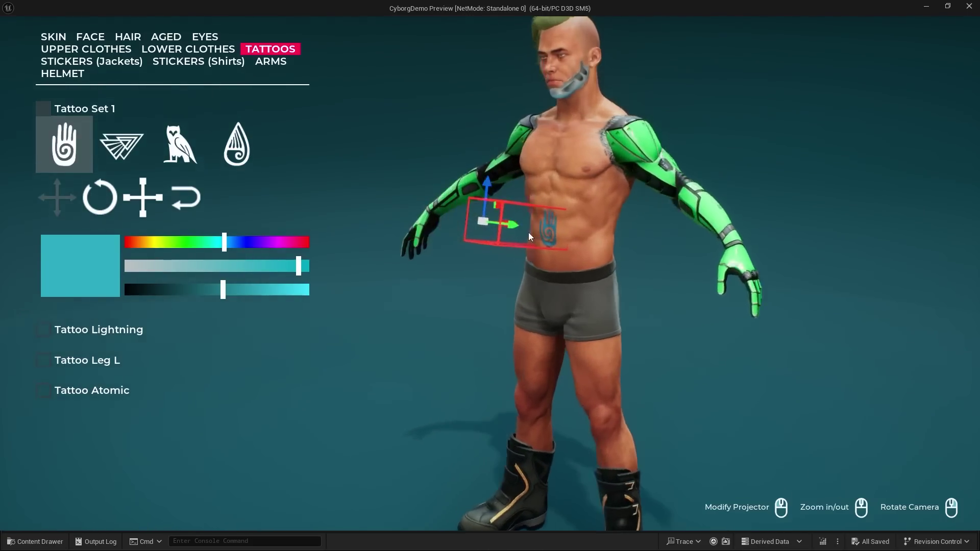
pyautogui.scroll(5, 552, 218)
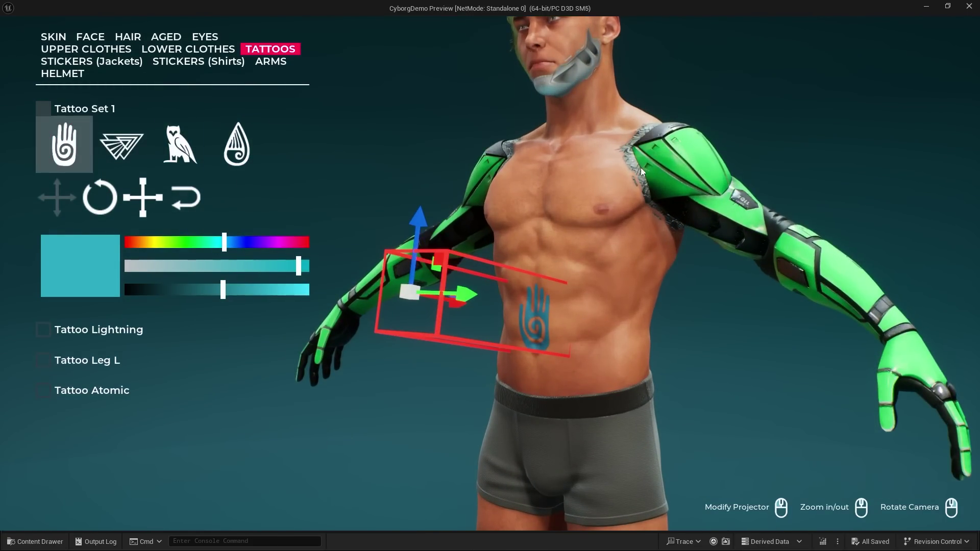
pyautogui.scroll(-5, 641, 168)
pyautogui.moveTo(638, 169); pyautogui.dragTo(598, 161, button='right')
pyautogui.scroll(3, 598, 161)
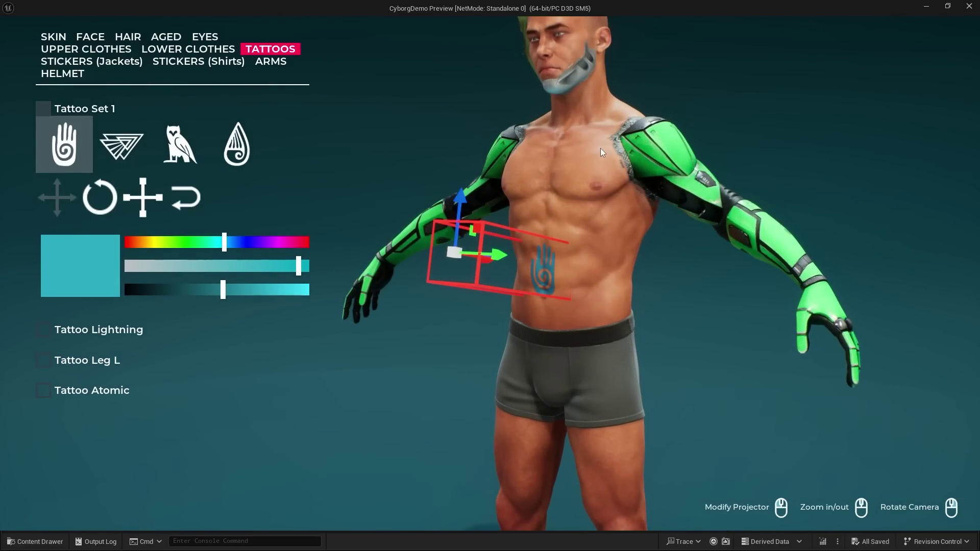
pyautogui.moveTo(600, 148); pyautogui.dragTo(571, 132, button='right')
pyautogui.scroll(-4, 531, 118)
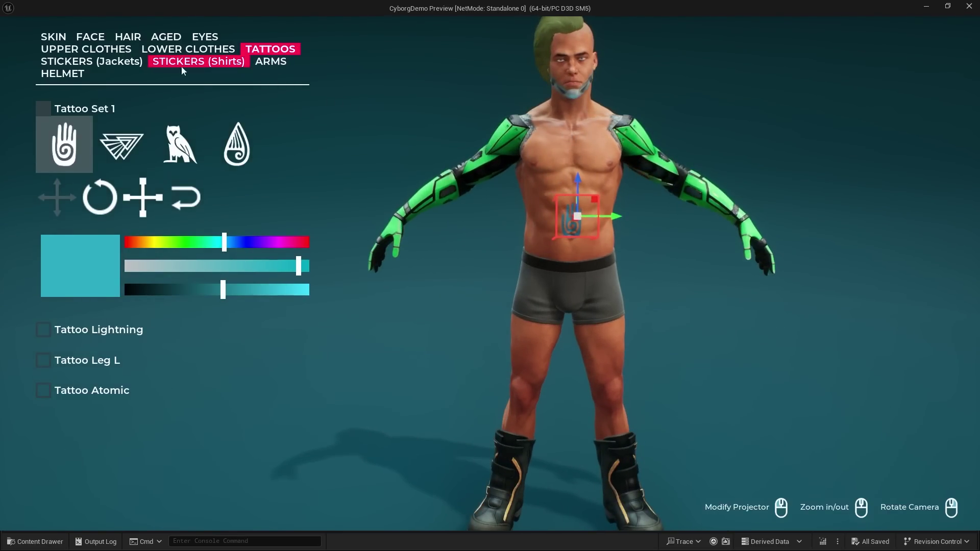
# - Show the character in the helmet and overcoat, equip the weapon and open it for editing
pyautogui.click(62, 74)
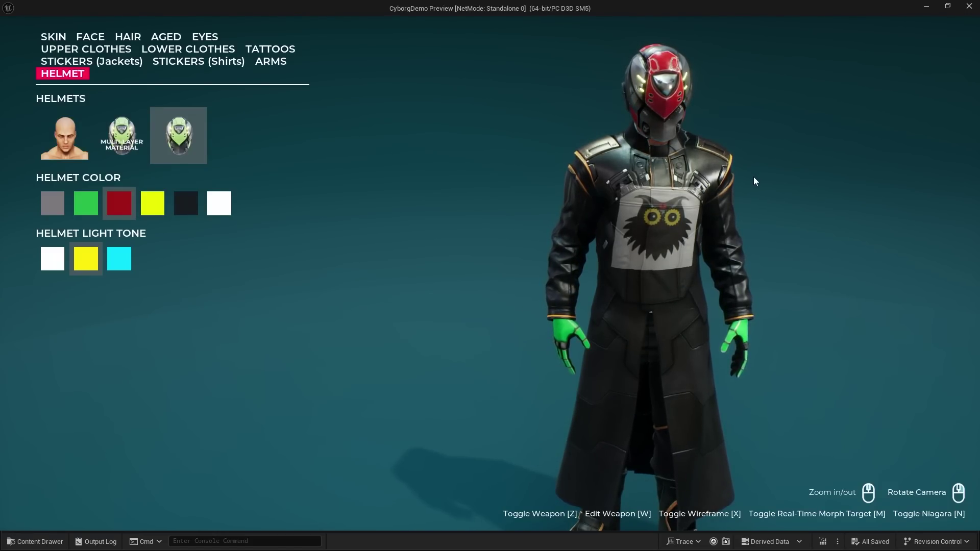
pyautogui.press('z')
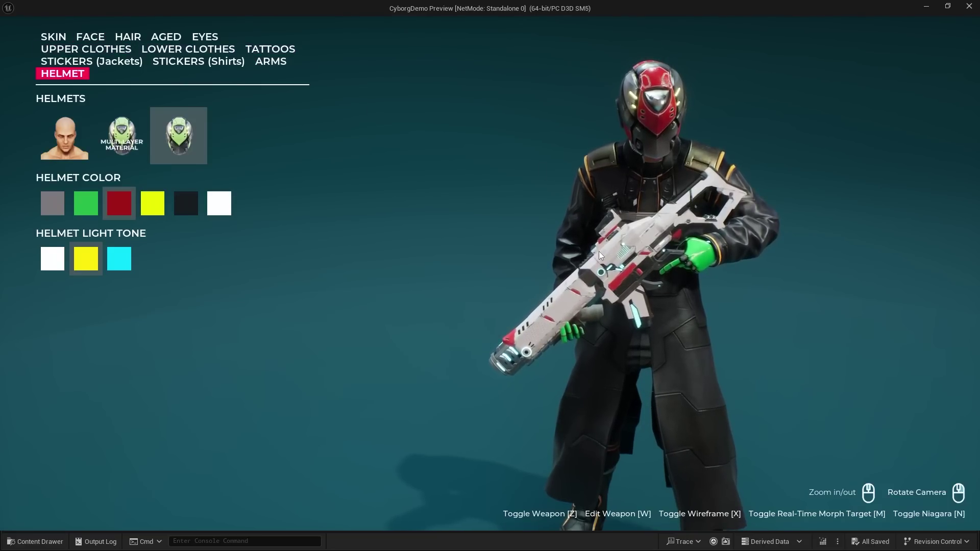
pyautogui.press('w')
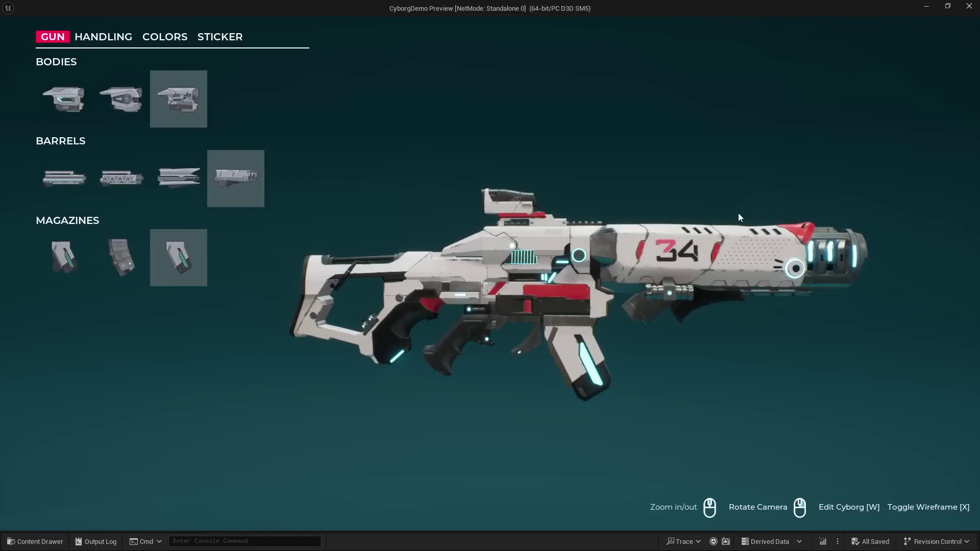
# - Try different gun parts, fitting the second body, the first barrel and the second magazine
pyautogui.moveTo(632, 244)
pyautogui.mouseDown()
pyautogui.moveTo(764, 223)
pyautogui.moveTo(632, 227)
pyautogui.mouseUp()
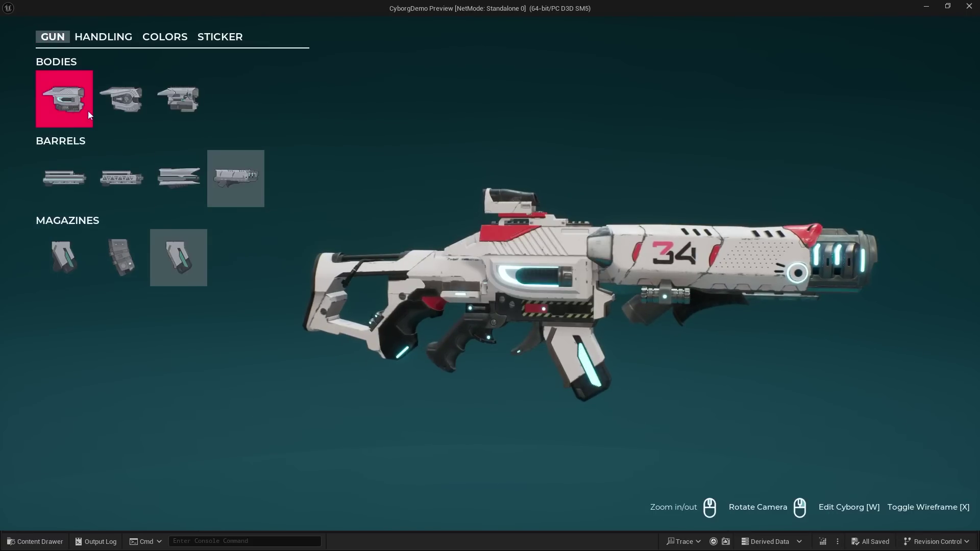
pyautogui.click(120, 110)
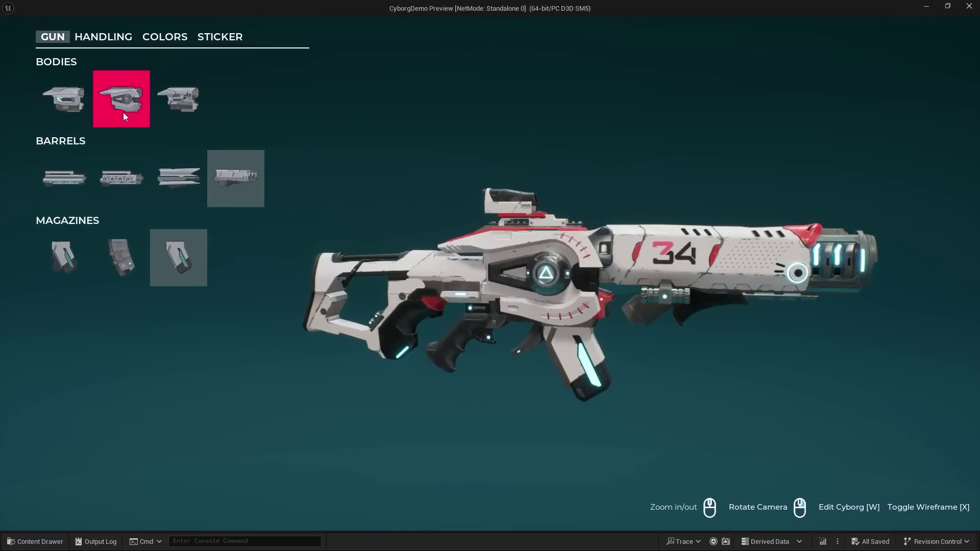
pyautogui.click(68, 182)
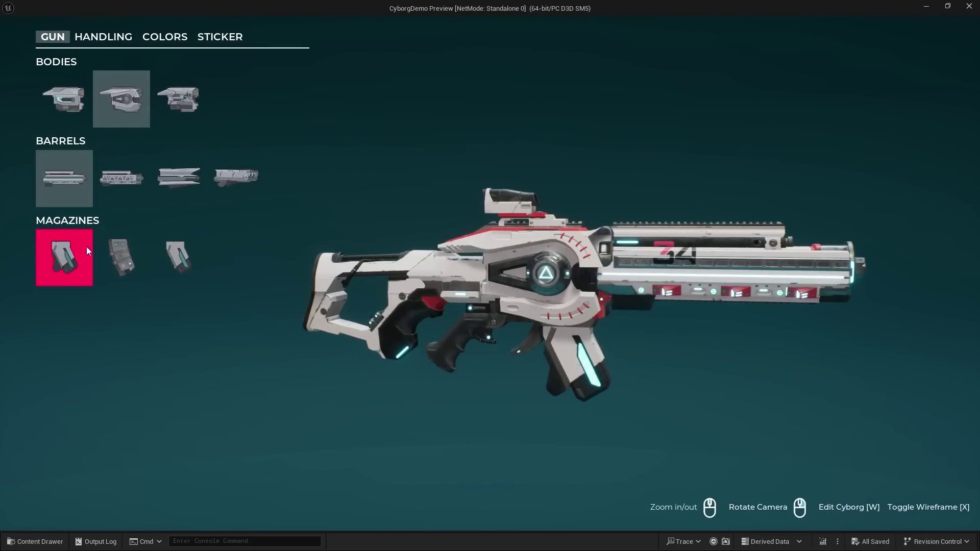
pyautogui.click(128, 243)
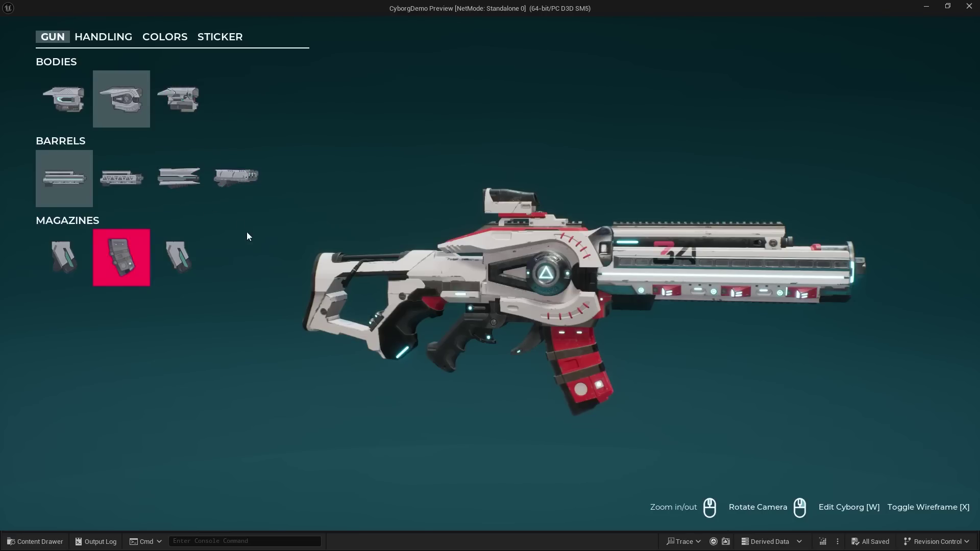
pyautogui.click(246, 180)
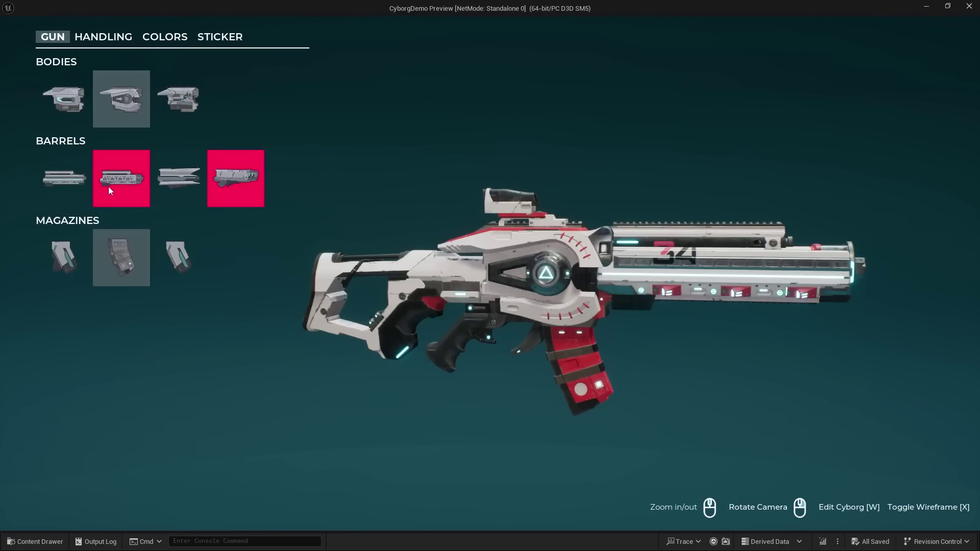
pyautogui.click(62, 283)
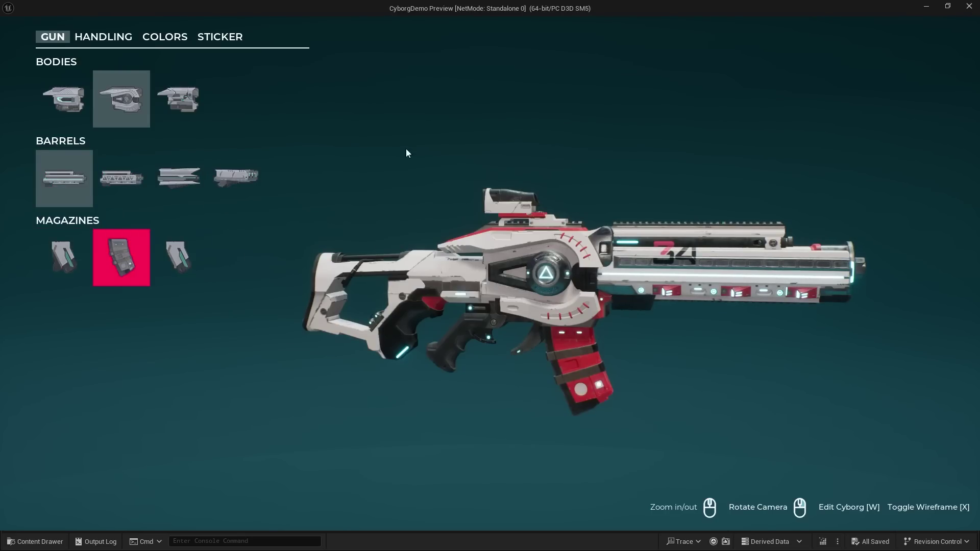
# - Change the gun's handling parts to the third grip, the first stock and a smaller scope
pyautogui.click(101, 45)
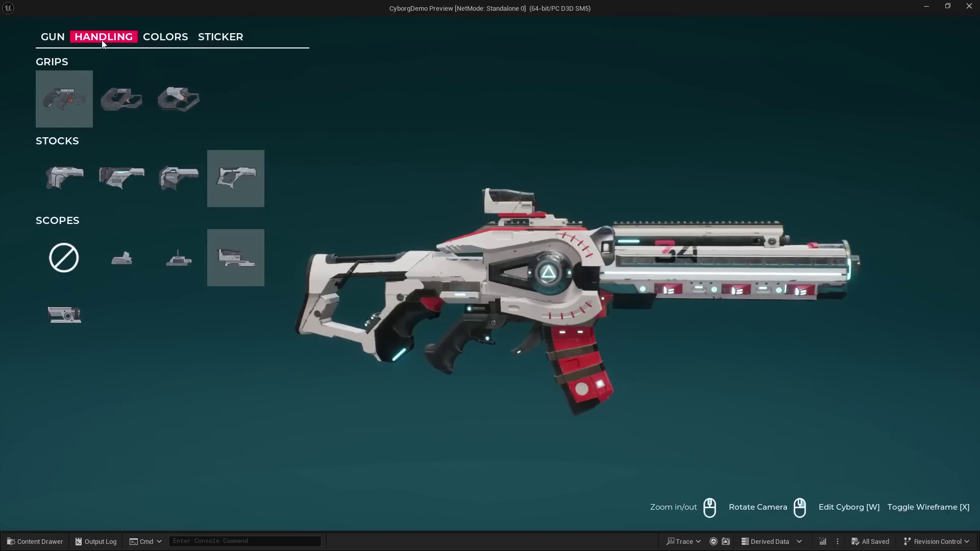
pyautogui.click(172, 113)
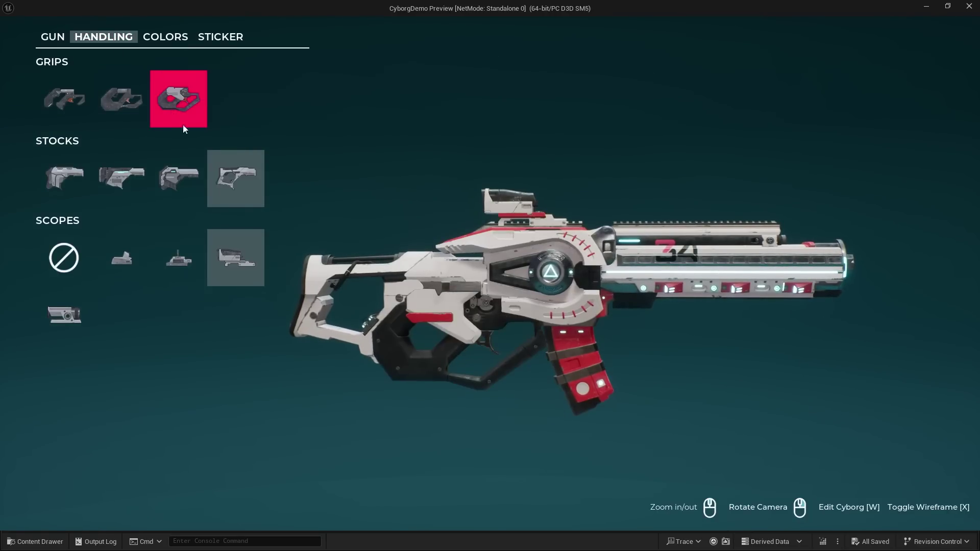
pyautogui.click(123, 177)
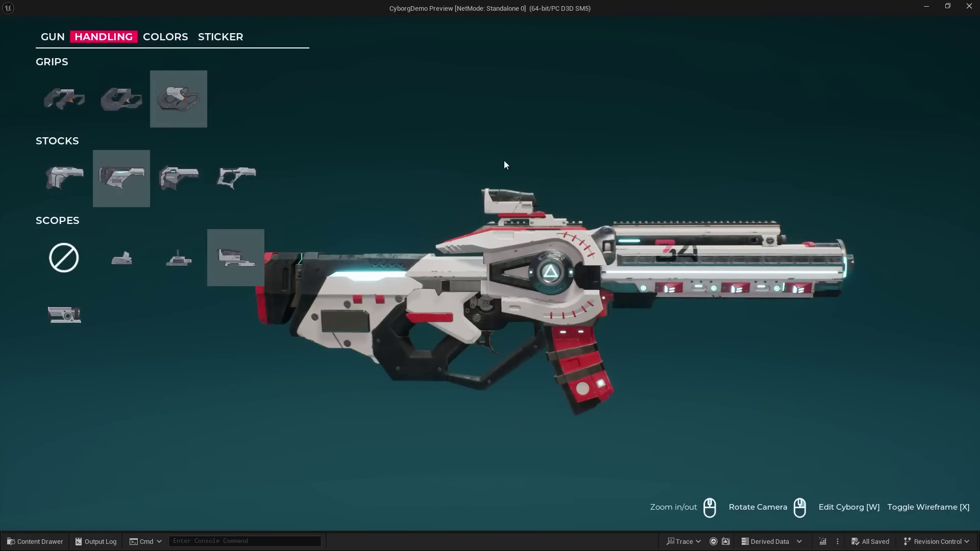
pyautogui.click(67, 100)
pyautogui.click(155, 103)
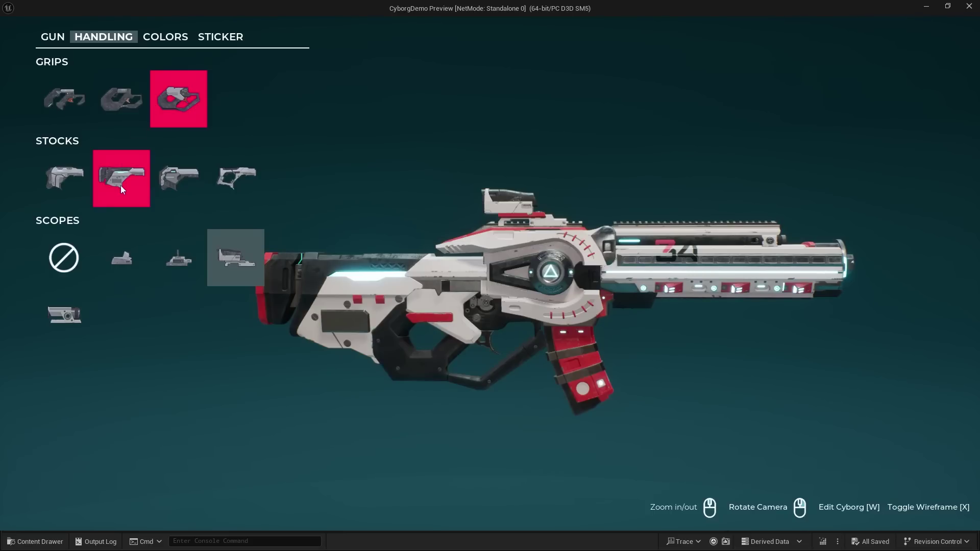
pyautogui.click(64, 183)
# - Apply the yellow and purple paint to the gun and keep the 34 decal selected
pyautogui.click(165, 37)
pyautogui.click(82, 103)
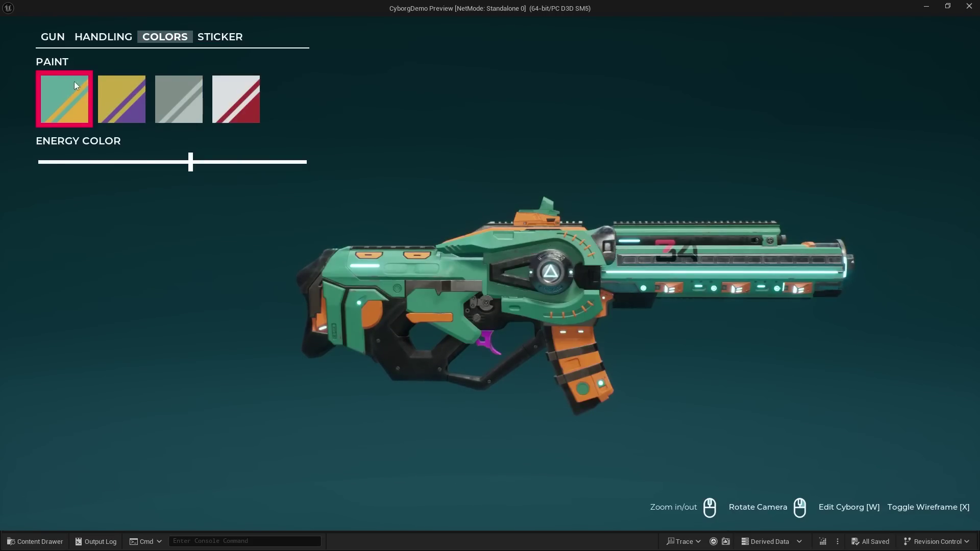
pyautogui.click(96, 93)
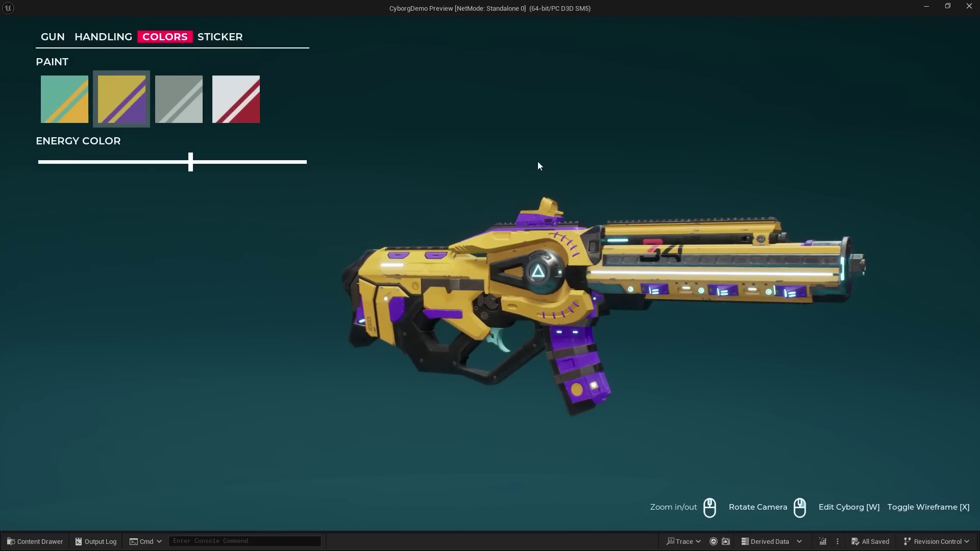
pyautogui.click(223, 40)
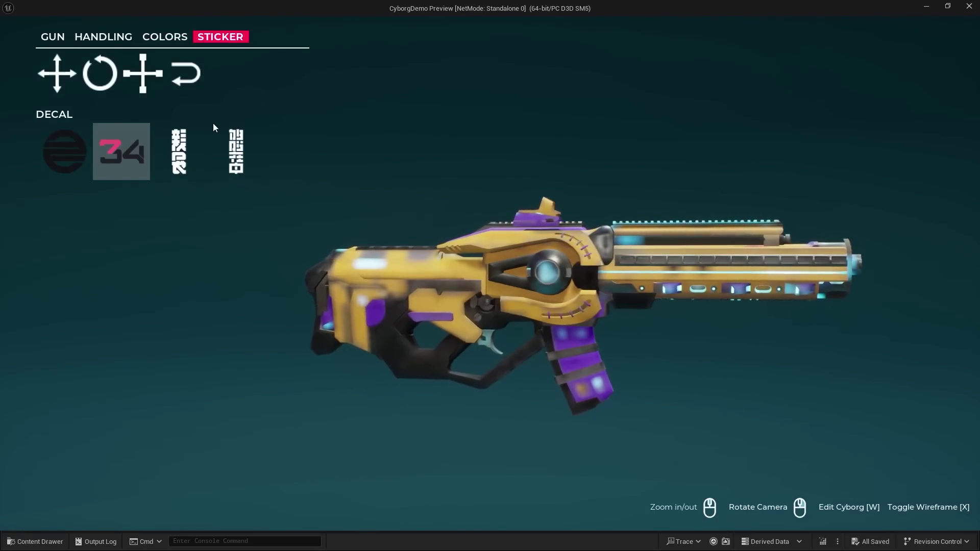
pyautogui.click(145, 147)
pyautogui.click(62, 37)
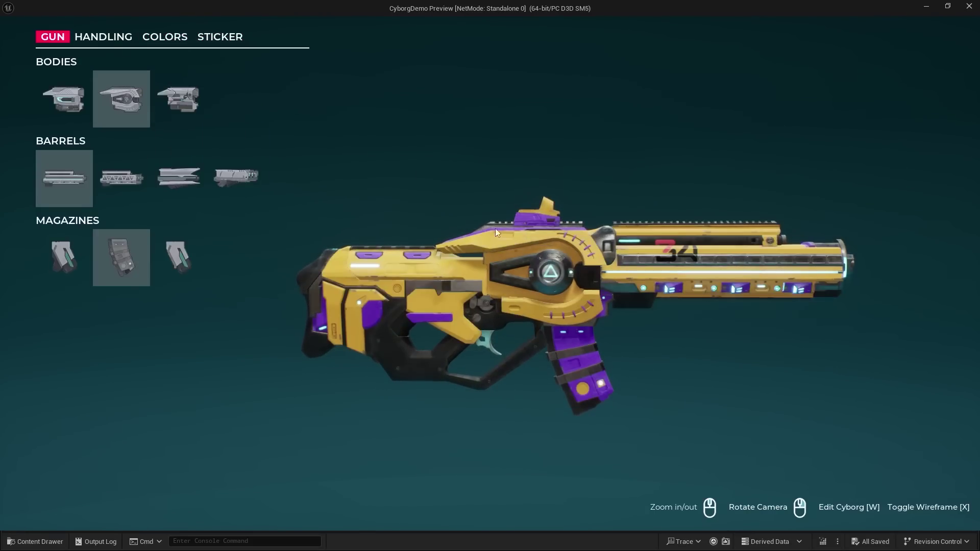
# - Return to editing the cyborg with the repainted gun in hand and remove the helmet
pyautogui.press('w')
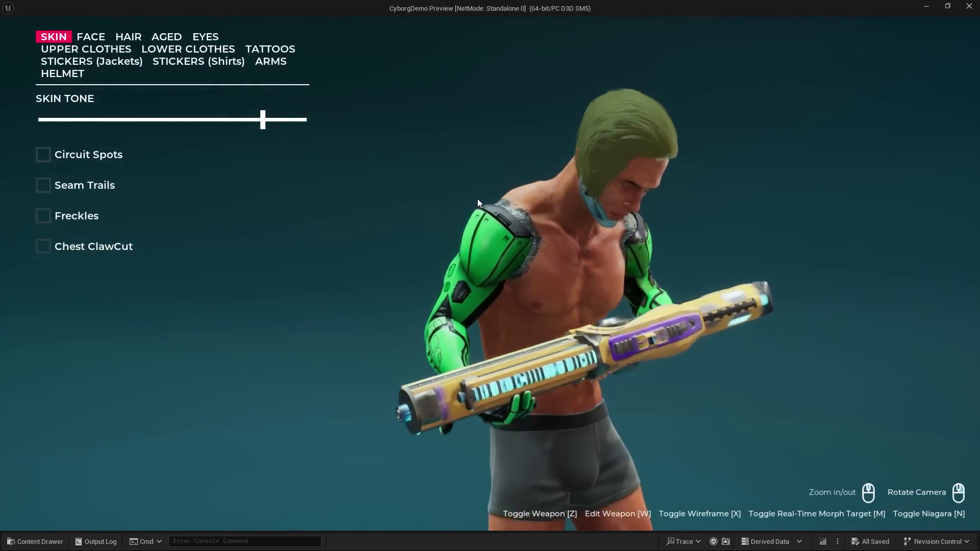
pyautogui.click(86, 49)
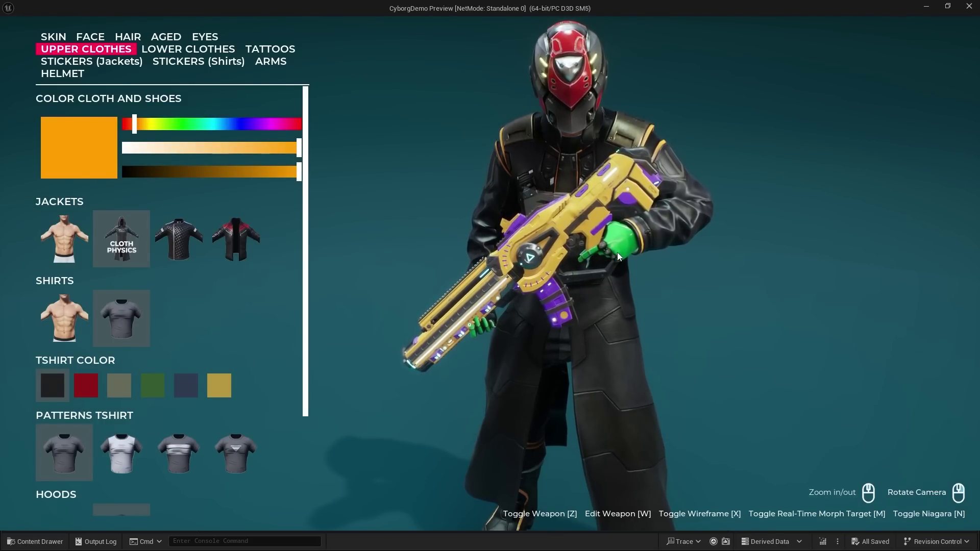
pyautogui.click(62, 74)
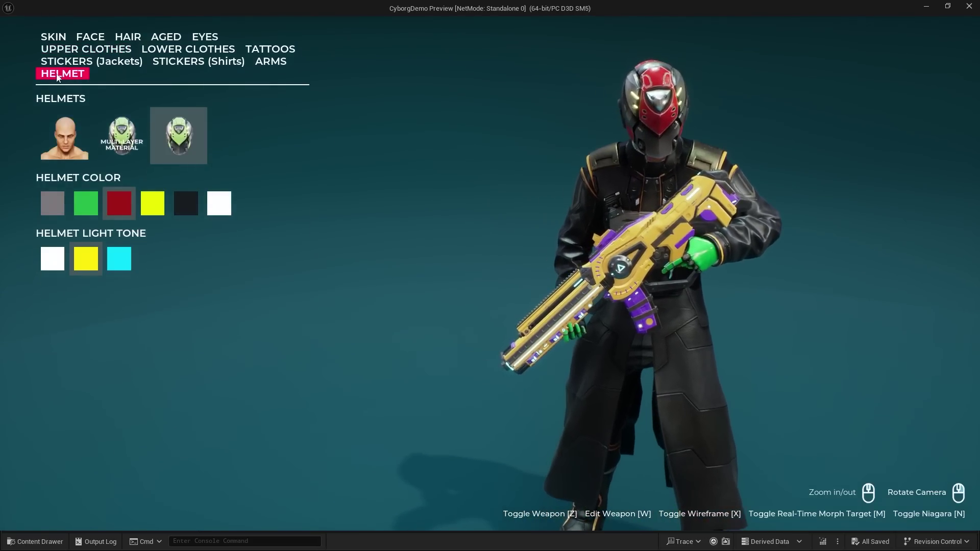
pyautogui.click(80, 125)
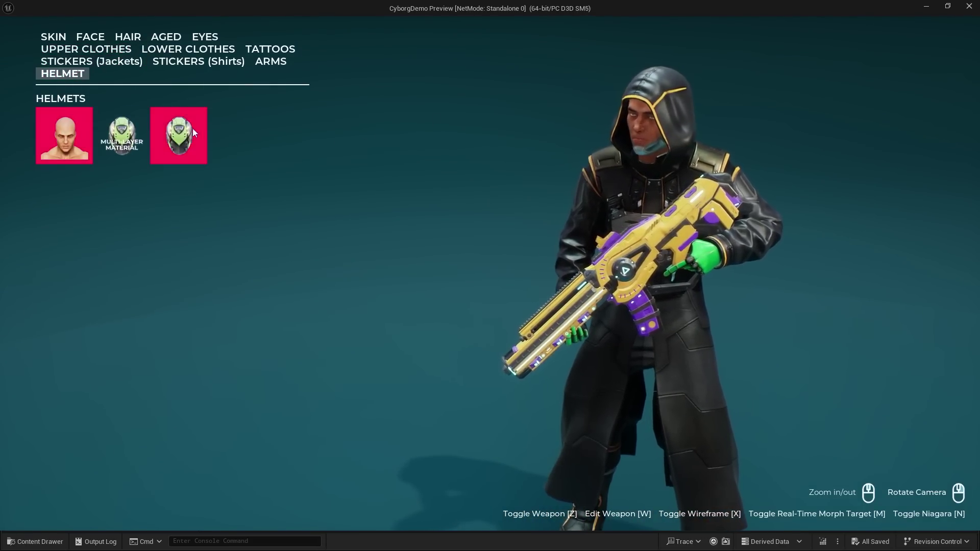
# - Open the face options and examine the head, mandible implant and held gun from several angles
pyautogui.click(68, 41)
pyautogui.click(89, 37)
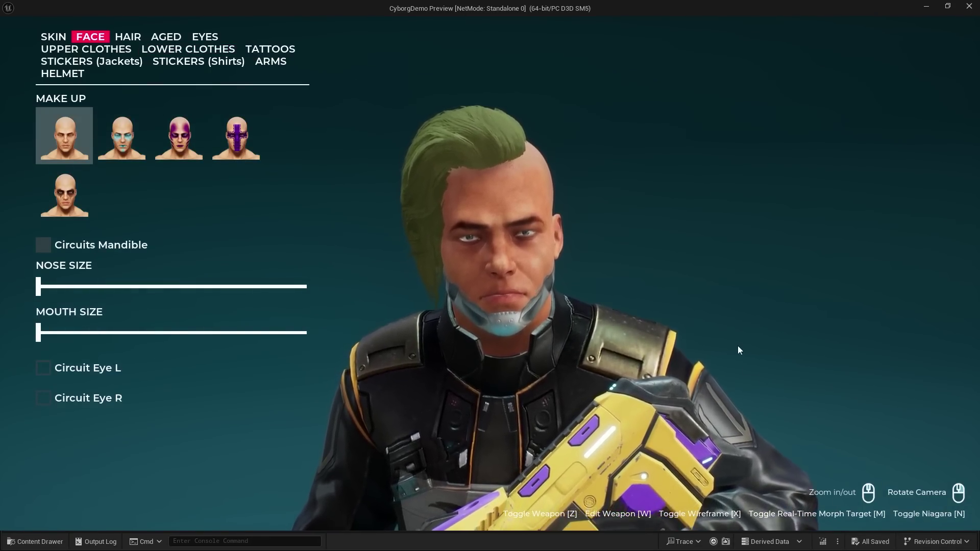
pyautogui.moveTo(424, 296); pyautogui.dragTo(434, 286)
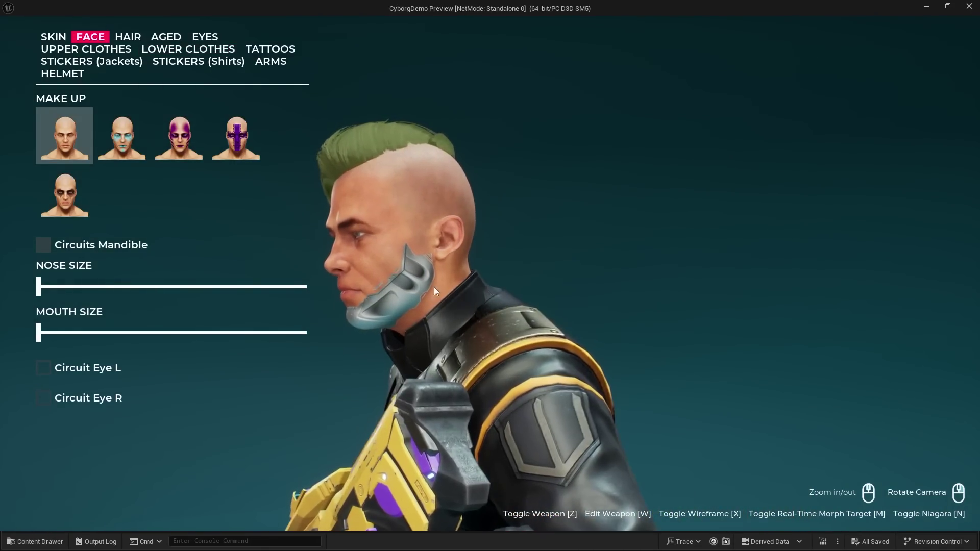
pyautogui.moveTo(365, 287); pyautogui.dragTo(307, 283)
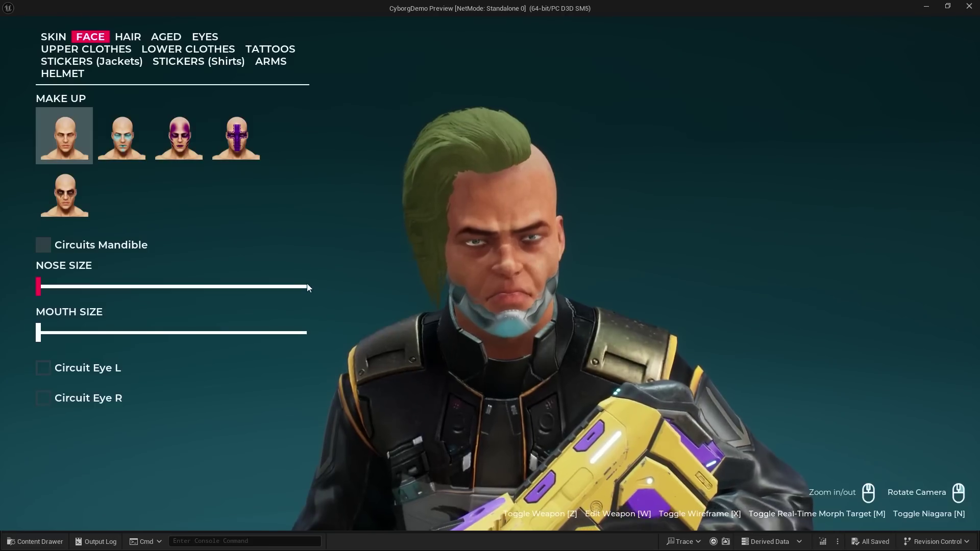
pyautogui.moveTo(525, 275); pyautogui.dragTo(666, 304)
pyautogui.scroll(-4, 665, 302)
pyautogui.moveTo(666, 301); pyautogui.dragTo(646, 260, button='right')
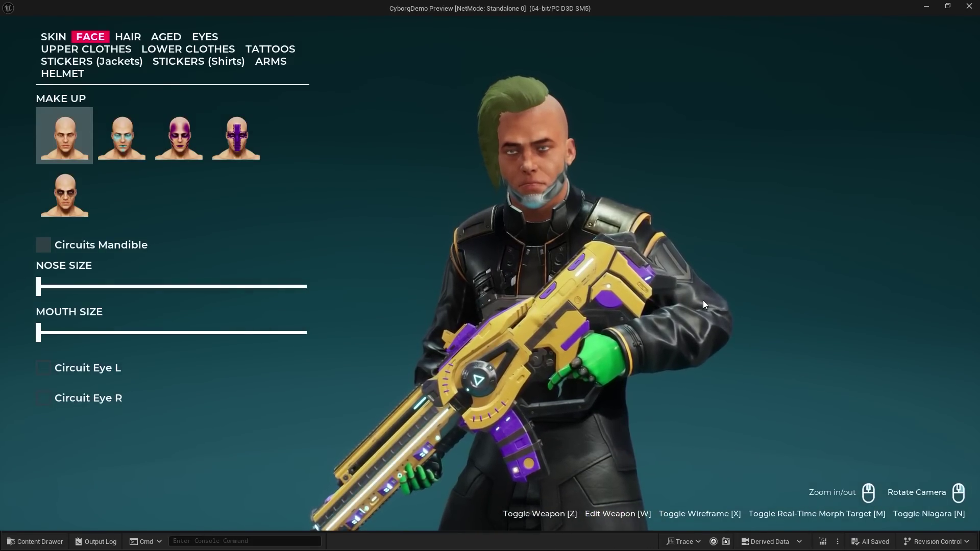
# - Examine the cyborg's long coat and the held yellow and purple gun at full length from several angles
pyautogui.scroll(-5, 648, 269)
pyautogui.moveTo(646, 259); pyautogui.dragTo(702, 246)
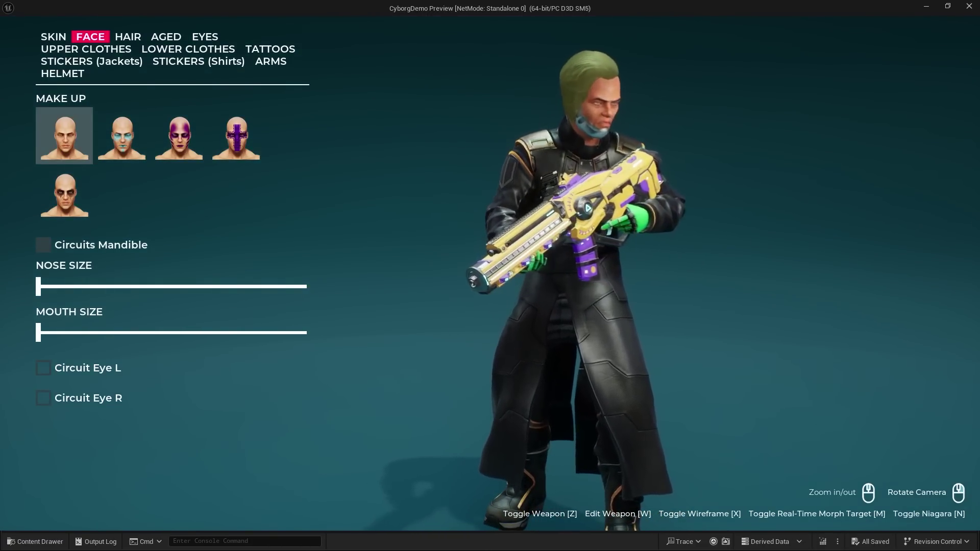
pyautogui.moveTo(504, 378); pyautogui.dragTo(760, 185)
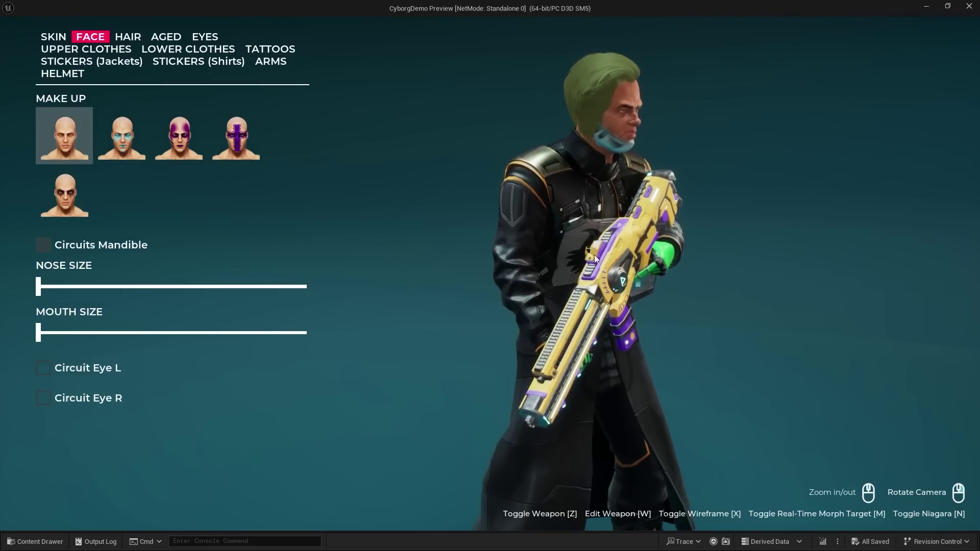
pyautogui.moveTo(573, 225); pyautogui.dragTo(725, 230)
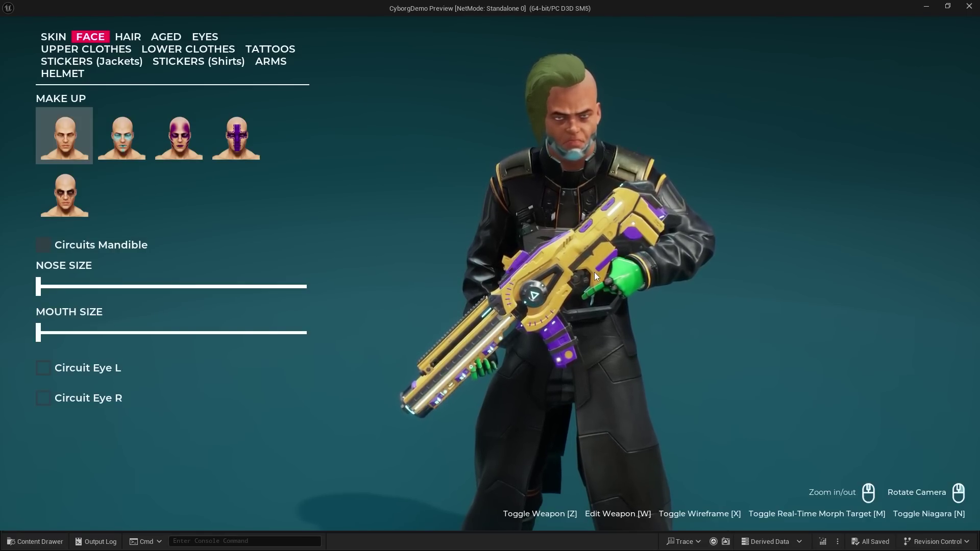
pyautogui.moveTo(594, 272); pyautogui.dragTo(642, 240)
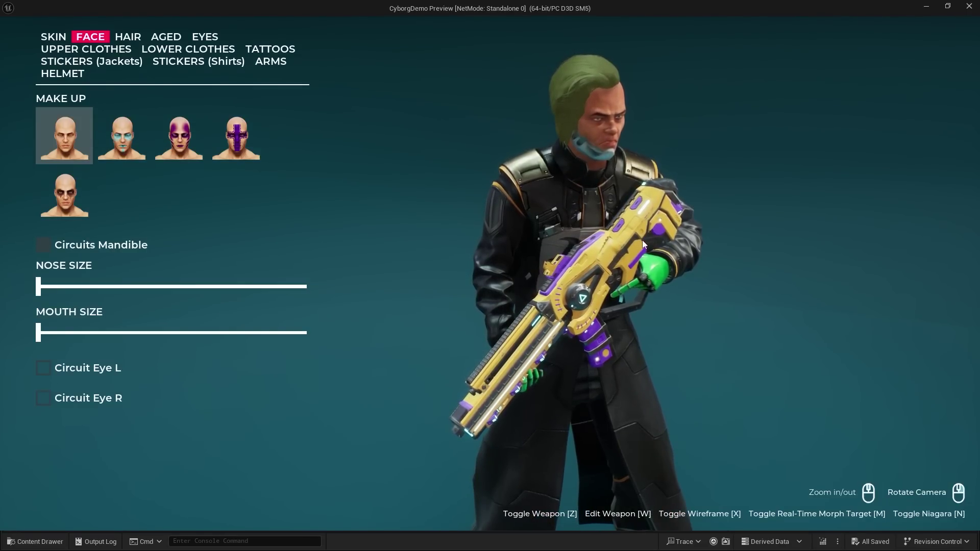
pyautogui.moveTo(642, 240); pyautogui.dragTo(678, 212, button='right')
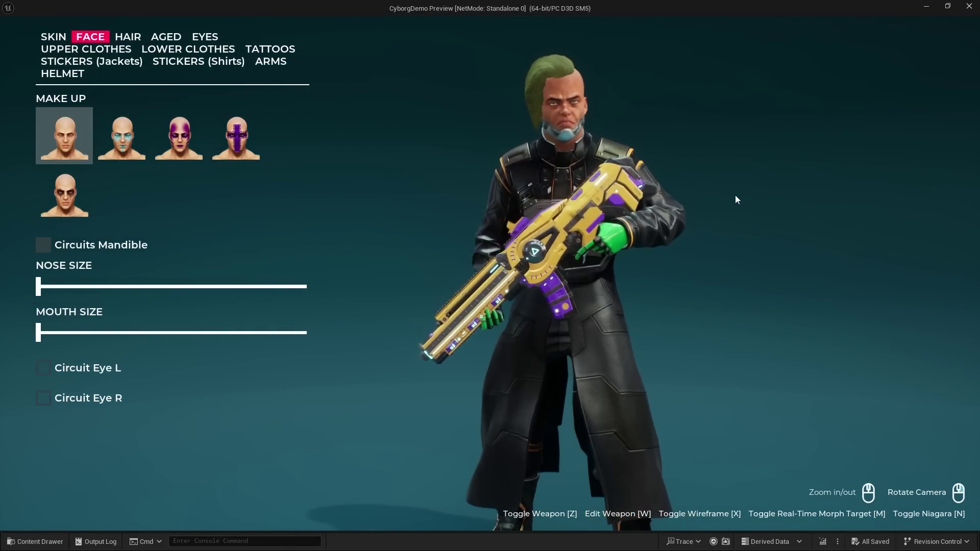
# - Close the running demo preview and frame the cyborg up close in the level
pyautogui.click(968, 8)
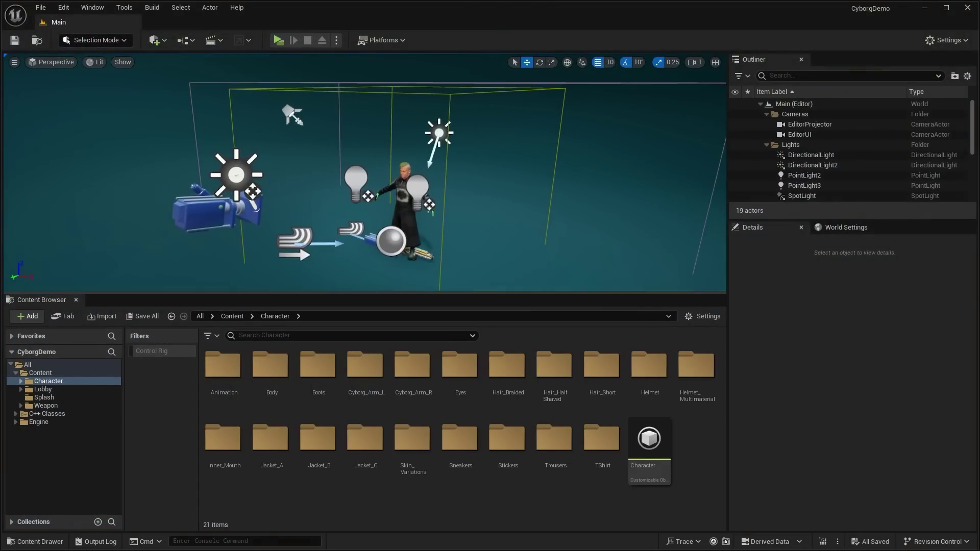
pyautogui.scroll(5, 467, 200)
pyautogui.moveTo(467, 199); pyautogui.dragTo(465, 201, button='middle')
pyautogui.moveTo(468, 197); pyautogui.dragTo(359, 120)
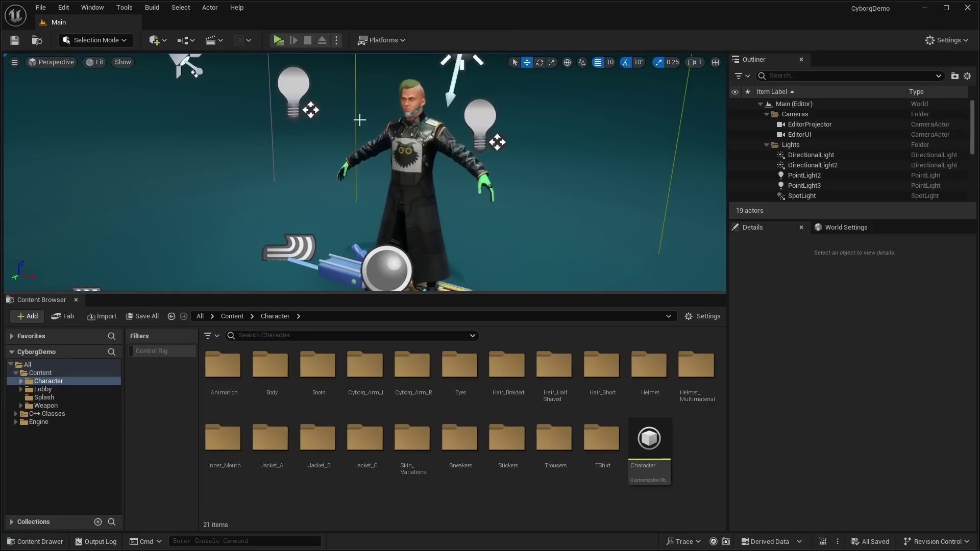
# - Open the Main level blueprint and examine the Keyboard and Controller input groups in its Event Graph
pyautogui.click(190, 44)
pyautogui.click(235, 114)
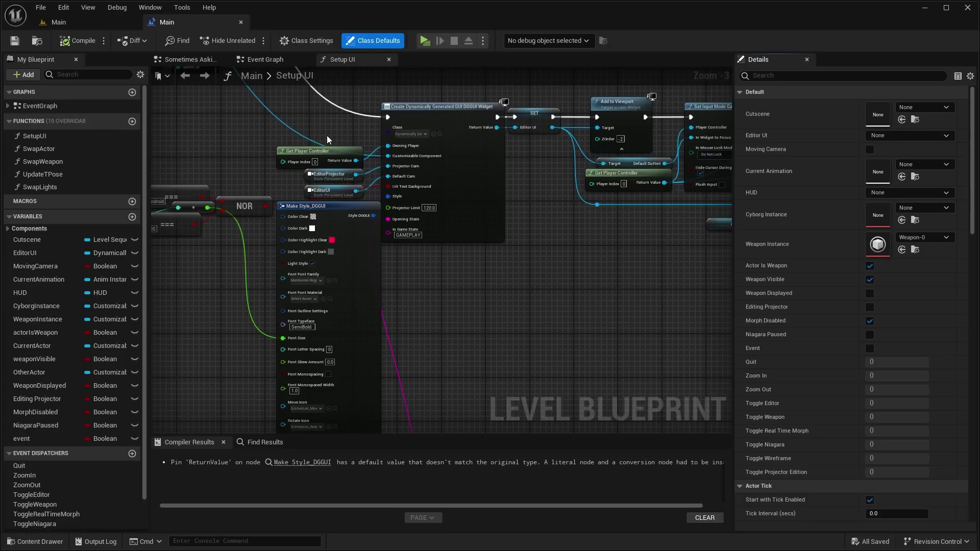
pyautogui.scroll(-5, 326, 136)
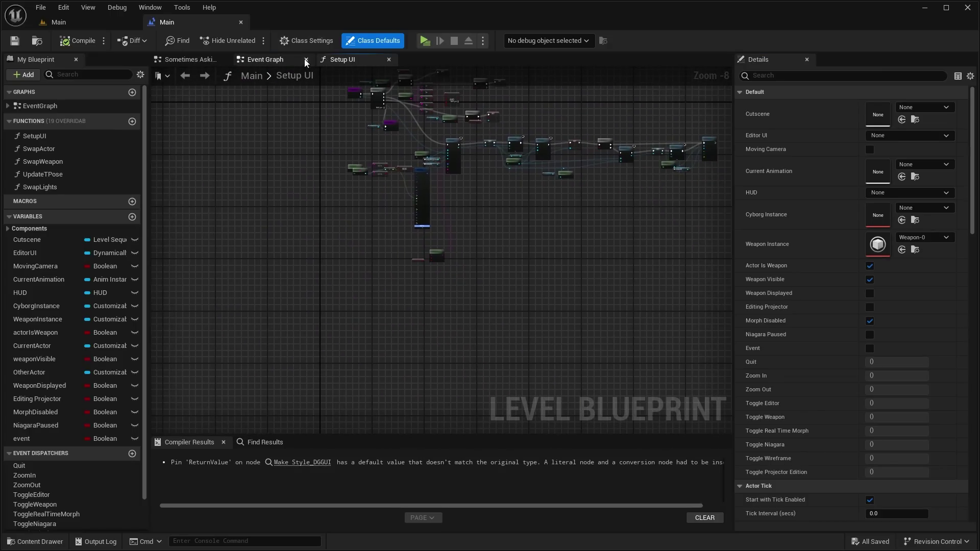
pyautogui.click(295, 59)
pyautogui.scroll(4, 541, 278)
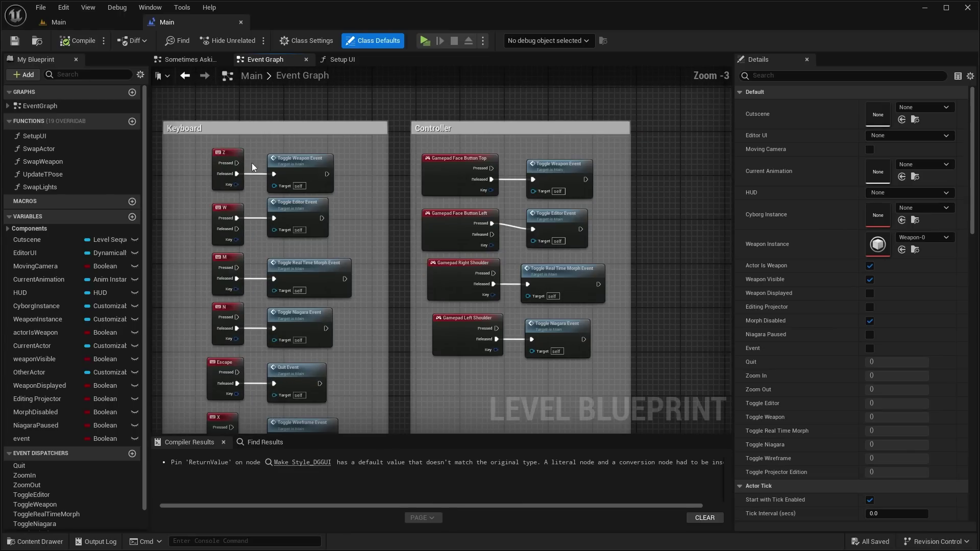
pyautogui.moveTo(252, 167); pyautogui.dragTo(331, 145, button='right')
pyautogui.moveTo(337, 269); pyautogui.dragTo(357, 99, button='right')
pyautogui.scroll(-2, 380, 286)
pyautogui.scroll(2, 431, 240)
pyautogui.moveTo(552, 161); pyautogui.dragTo(412, 203, button='right')
pyautogui.scroll(-2, 431, 241)
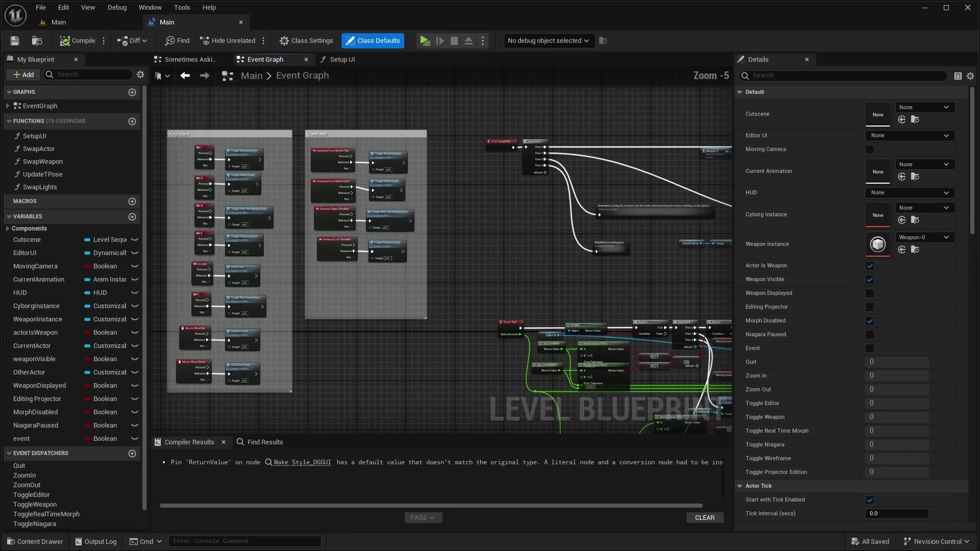
# - Examine the Event Graph's tick logic, console UI visibility group and event chains, and revisit the Setup UI function
pyautogui.moveTo(579, 296); pyautogui.dragTo(417, 129, button='right')
pyautogui.scroll(1, 490, 197)
pyautogui.moveTo(515, 197); pyautogui.dragTo(476, 190, button='right')
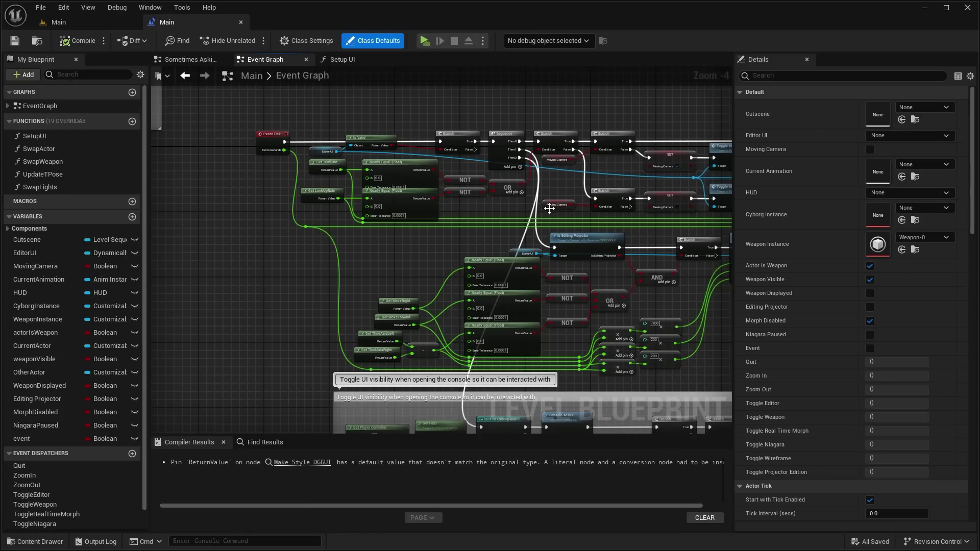
pyautogui.moveTo(476, 190); pyautogui.dragTo(500, 205, button='right')
pyautogui.moveTo(541, 311); pyautogui.dragTo(505, 211, button='right')
pyautogui.moveTo(532, 262); pyautogui.dragTo(543, 189, button='right')
pyautogui.scroll(-2, 544, 189)
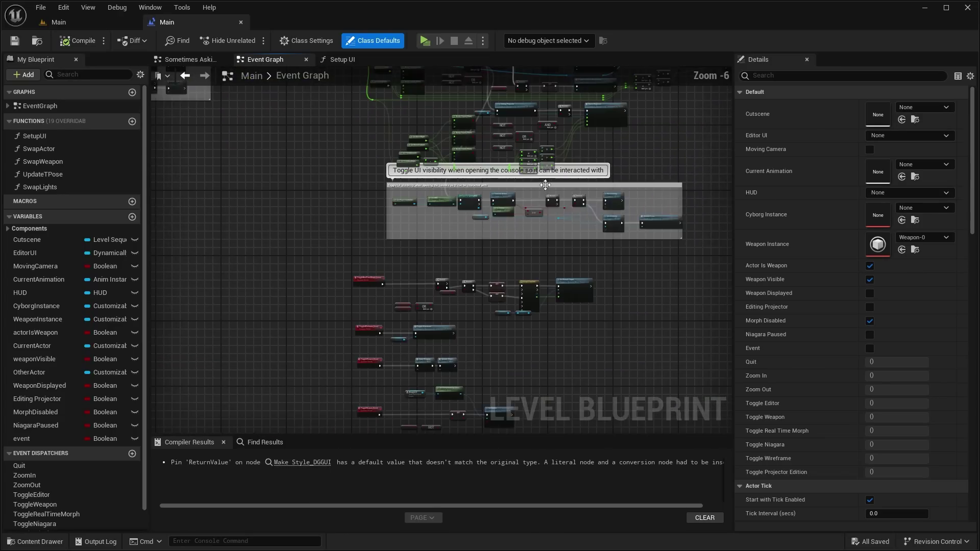
pyautogui.moveTo(427, 322); pyautogui.dragTo(453, 151, button='right')
pyautogui.scroll(2, 444, 207)
pyautogui.click(344, 60)
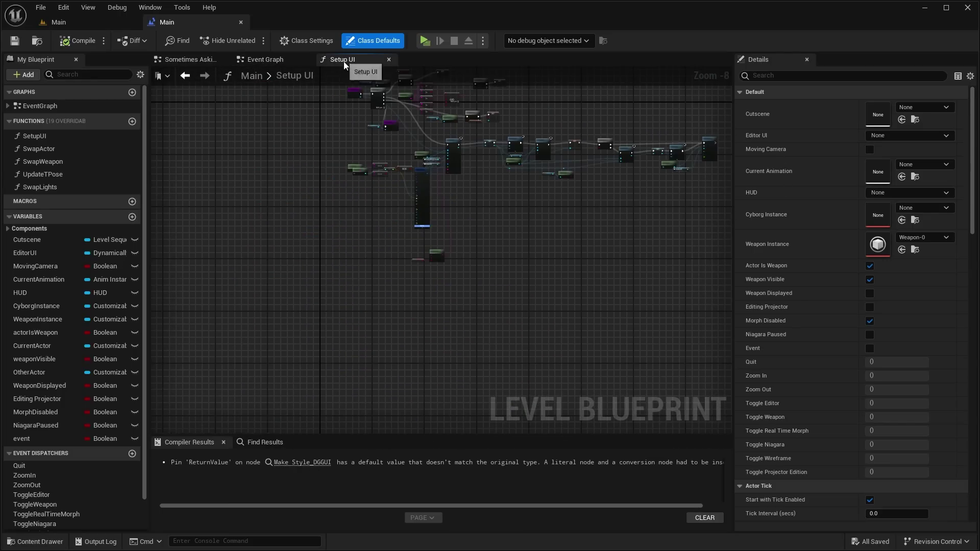
pyautogui.scroll(3, 357, 105)
# - Return to the Main level, open the Character customizable object and turn its preview body to face forward
pyautogui.click(59, 22)
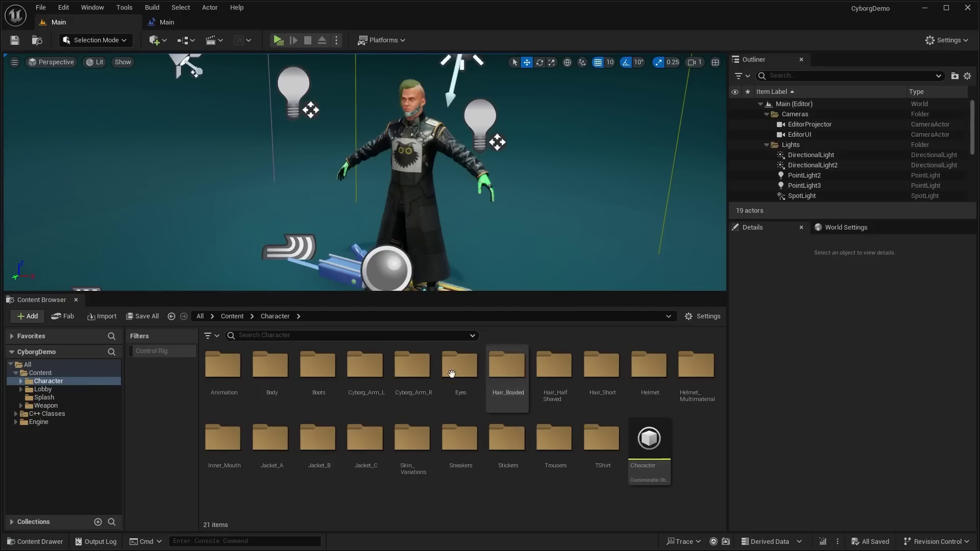
pyautogui.doubleClick(663, 445)
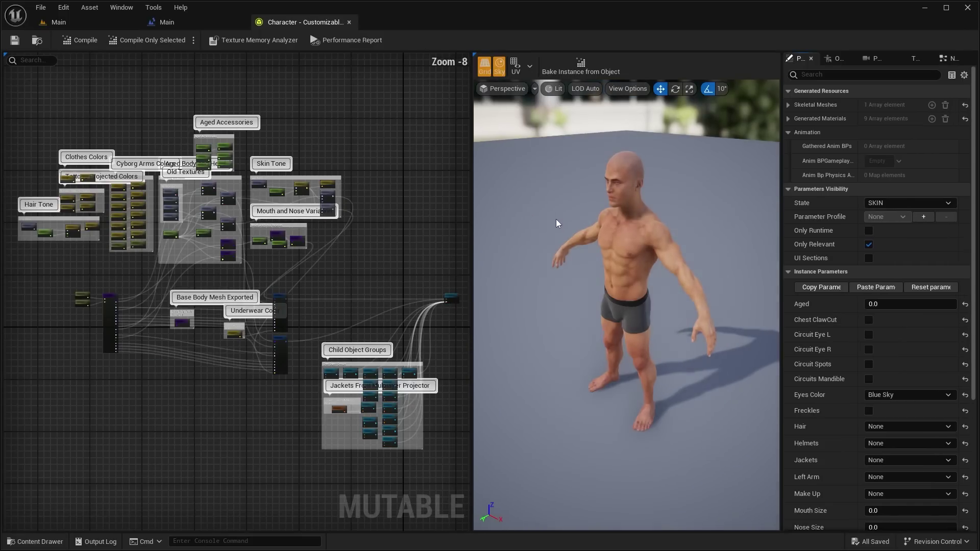
pyautogui.scroll(4, 557, 223)
pyautogui.moveTo(557, 224); pyautogui.dragTo(644, 204)
# - Examine the Character graph, from the color, aging and base body nodes to the Child Object Groups
pyautogui.scroll(4, 18, 188)
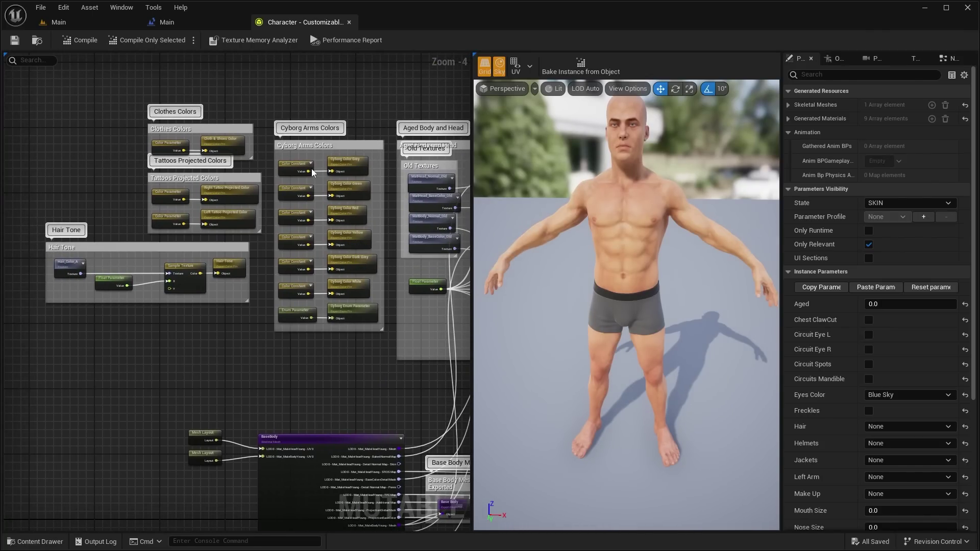
pyautogui.moveTo(386, 234); pyautogui.dragTo(309, 173, button='right')
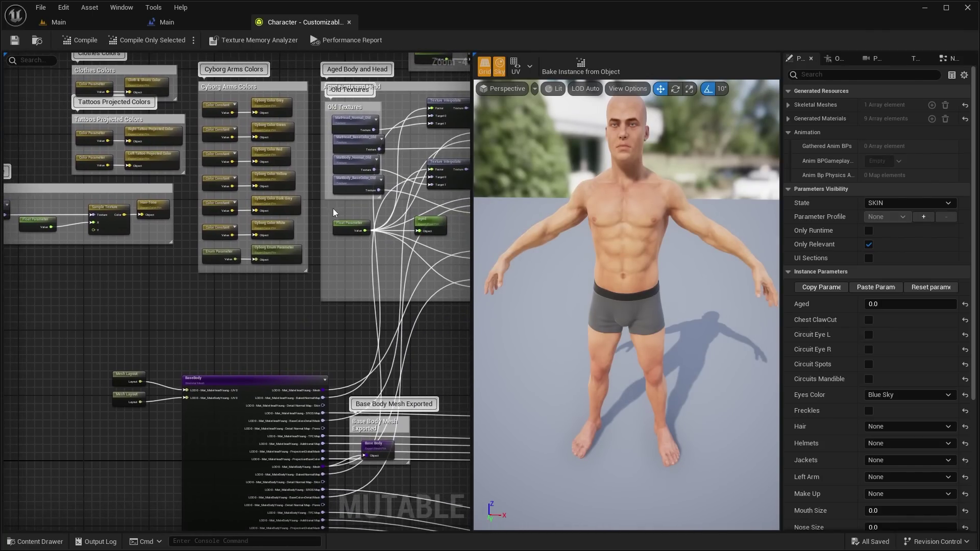
pyautogui.moveTo(329, 210); pyautogui.dragTo(231, 113, button='right')
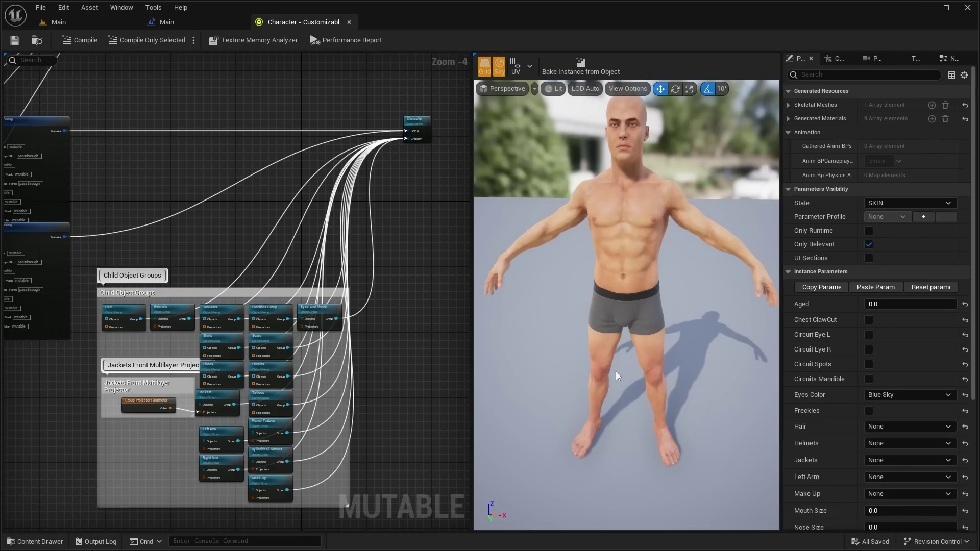
pyautogui.scroll(-1, 269, 186)
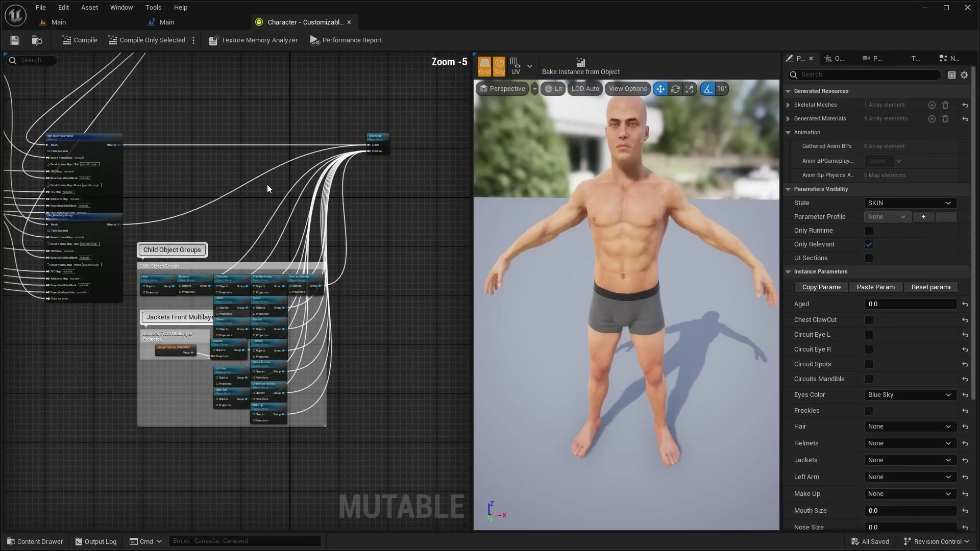
pyautogui.moveTo(269, 186); pyautogui.dragTo(397, 238, button='right')
pyautogui.moveTo(126, 187); pyautogui.dragTo(301, 299, button='right')
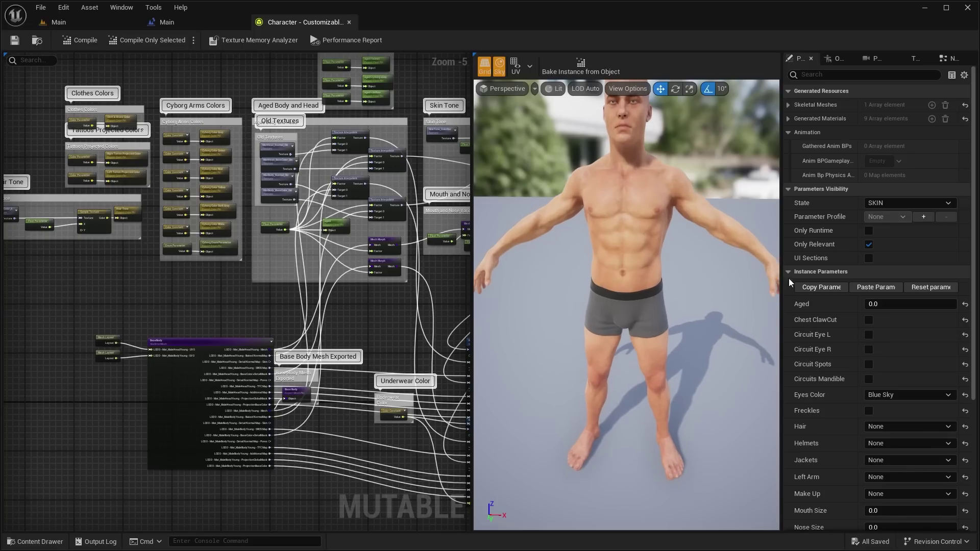
# - Try raising the Aged parameter while viewing the head and torso up close, and return it to 0.0
pyautogui.scroll(-2, 817, 296)
pyautogui.scroll(-2, 659, 273)
pyautogui.scroll(6, 659, 274)
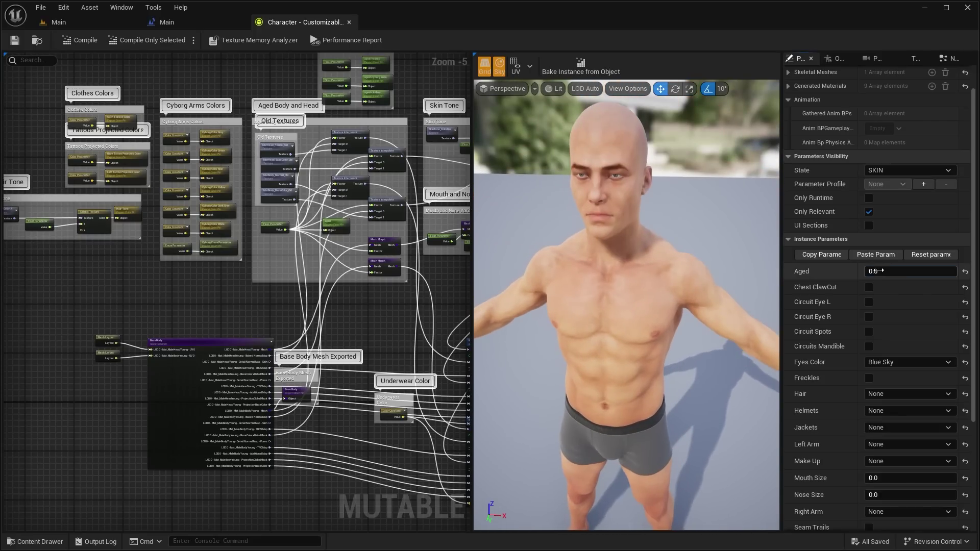
pyautogui.moveTo(886, 271); pyautogui.dragTo(939, 271)
pyautogui.scroll(2, 659, 273)
pyautogui.scroll(-2, 659, 273)
pyautogui.moveTo(659, 274); pyautogui.dragTo(630, 299)
pyautogui.scroll(2, 659, 286)
pyautogui.scroll(-2, 659, 274)
pyautogui.moveTo(901, 271); pyautogui.dragTo(866, 271)
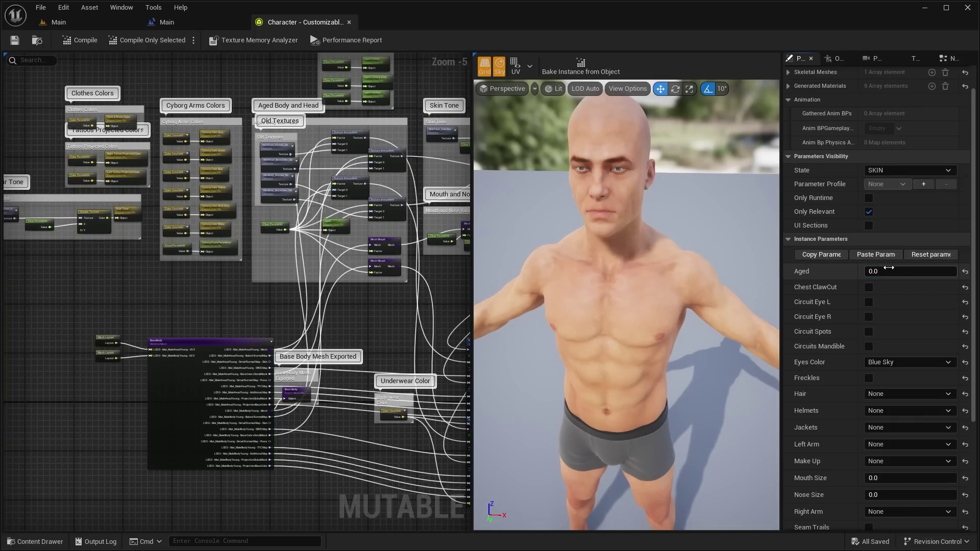
# - Enable and disable Chest ClawCut, Circuit Eye R and Circuit Spots one after another on the preview body
pyautogui.scroll(-2, 890, 267)
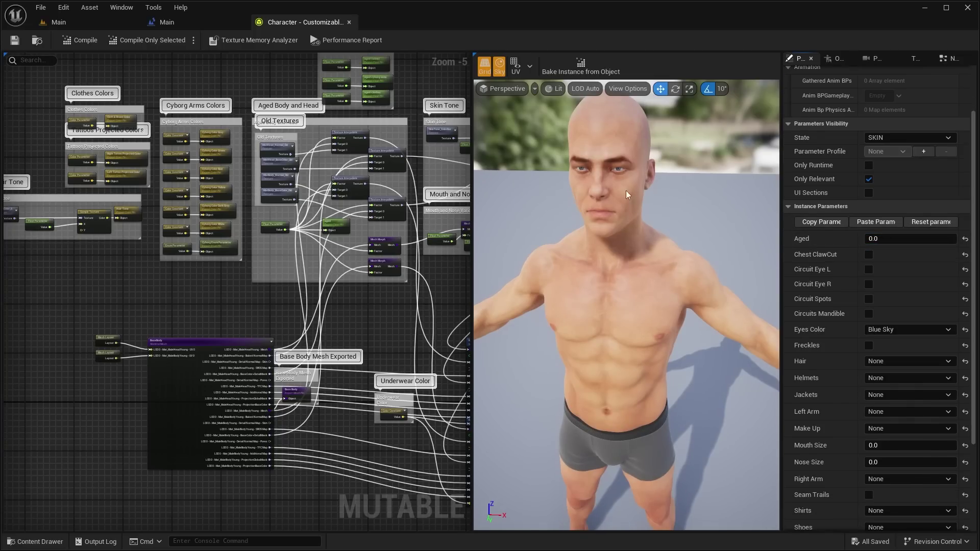
pyautogui.click(869, 255)
pyautogui.click(869, 256)
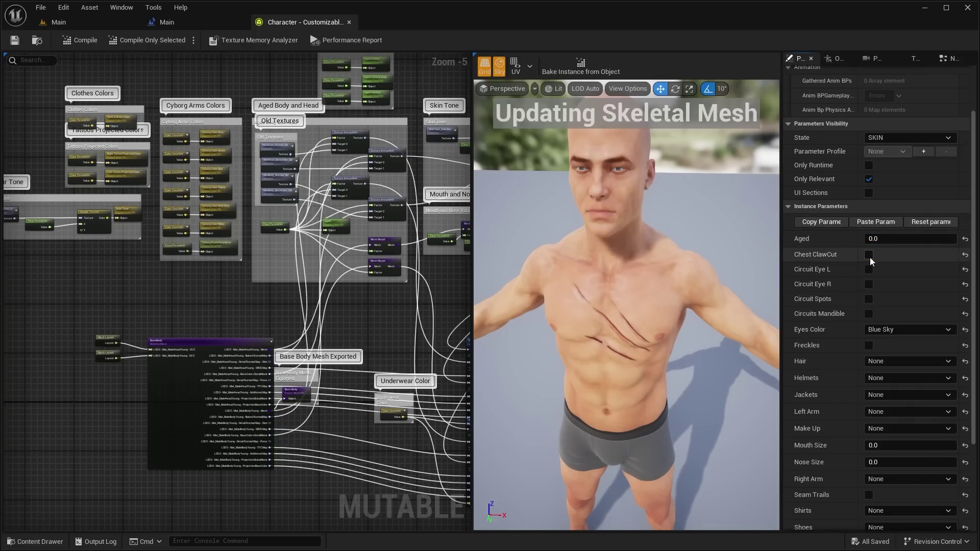
pyautogui.click(867, 285)
pyautogui.click(867, 285)
pyautogui.click(868, 297)
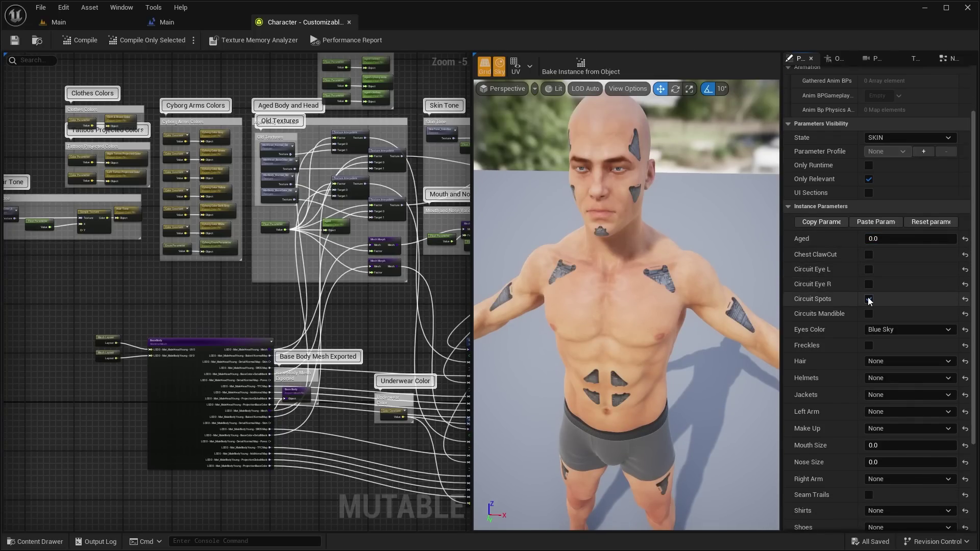
pyautogui.click(868, 299)
# - Try the Green Olive eyes color and the Short hair on the preview body
pyautogui.click(888, 331)
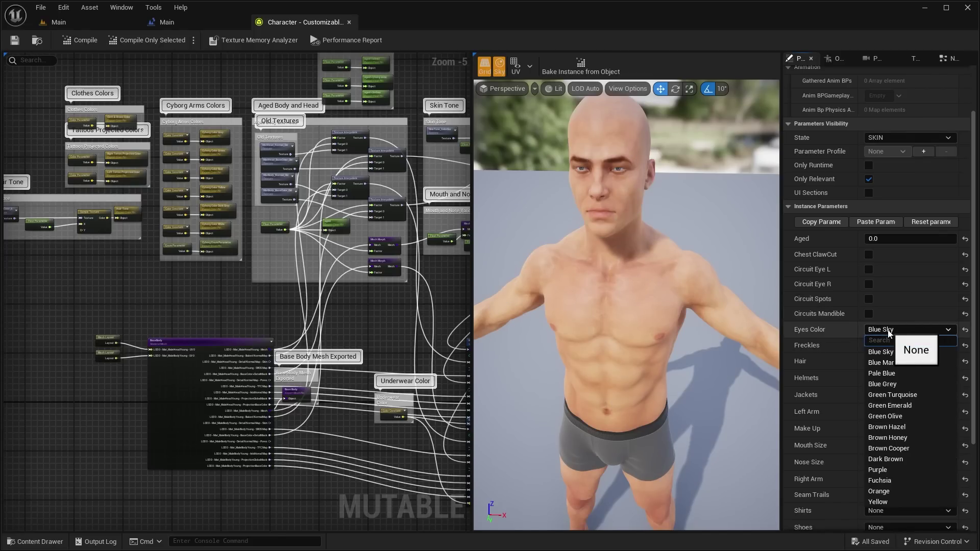
pyautogui.click(885, 415)
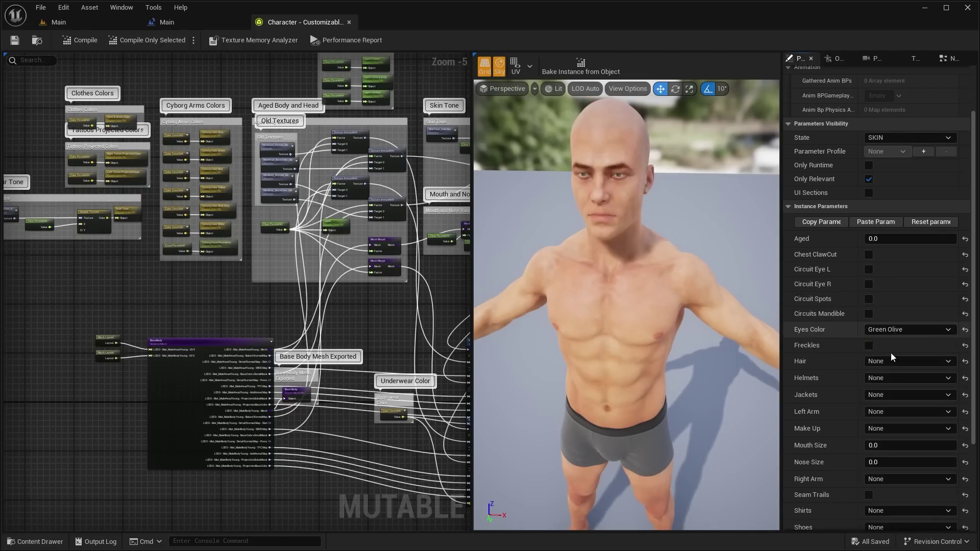
pyautogui.scroll(-3, 890, 352)
pyautogui.click(892, 296)
pyautogui.click(890, 330)
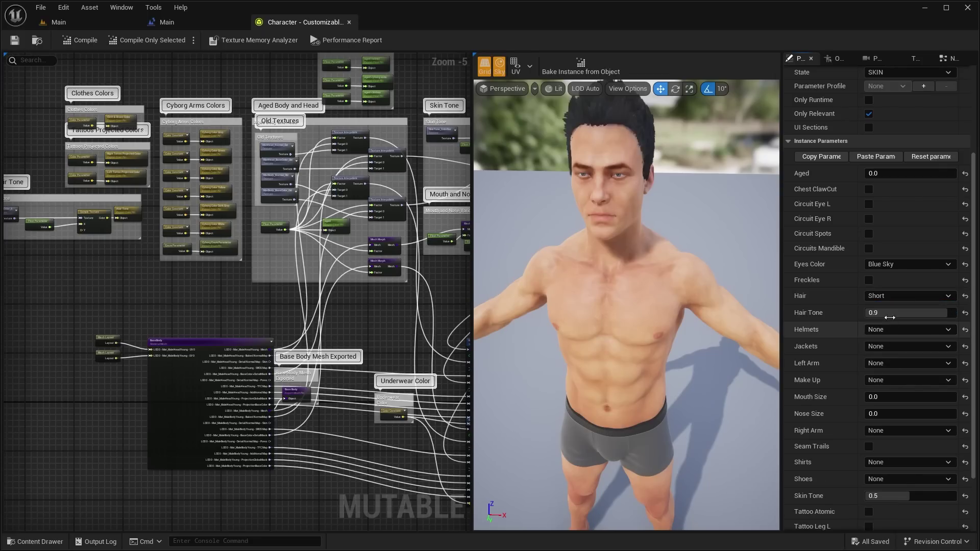
# - View the hair from a distance, try the Half Shaved style and return Hair to None
pyautogui.scroll(1, 643, 238)
pyautogui.moveTo(643, 239); pyautogui.dragTo(600, 238)
pyautogui.scroll(-5, 644, 238)
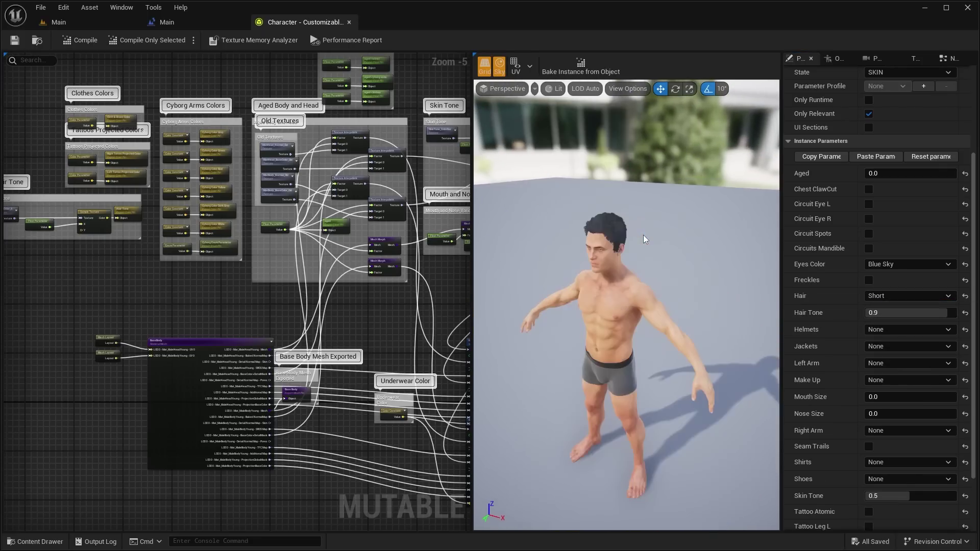
pyautogui.click(892, 295)
pyautogui.click(892, 311)
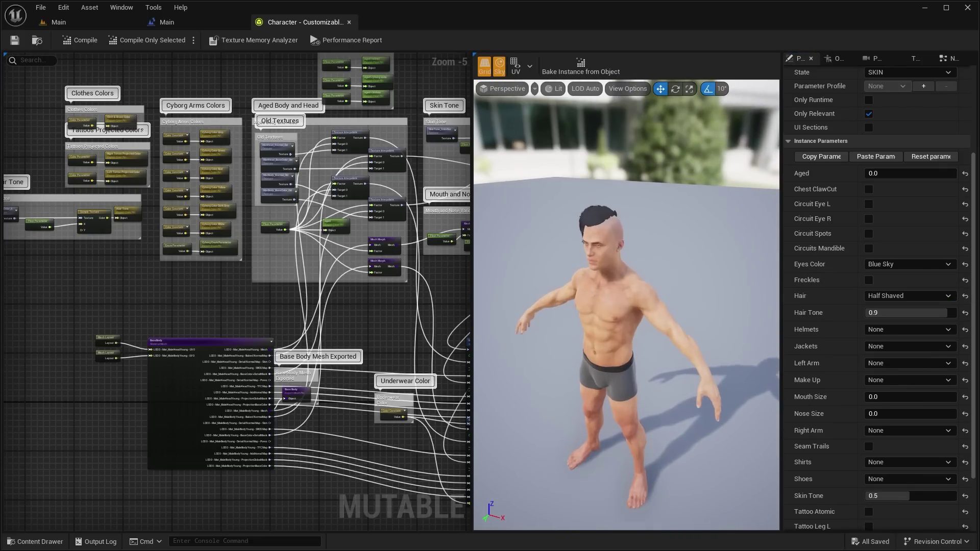
pyautogui.click(892, 296)
pyautogui.click(891, 347)
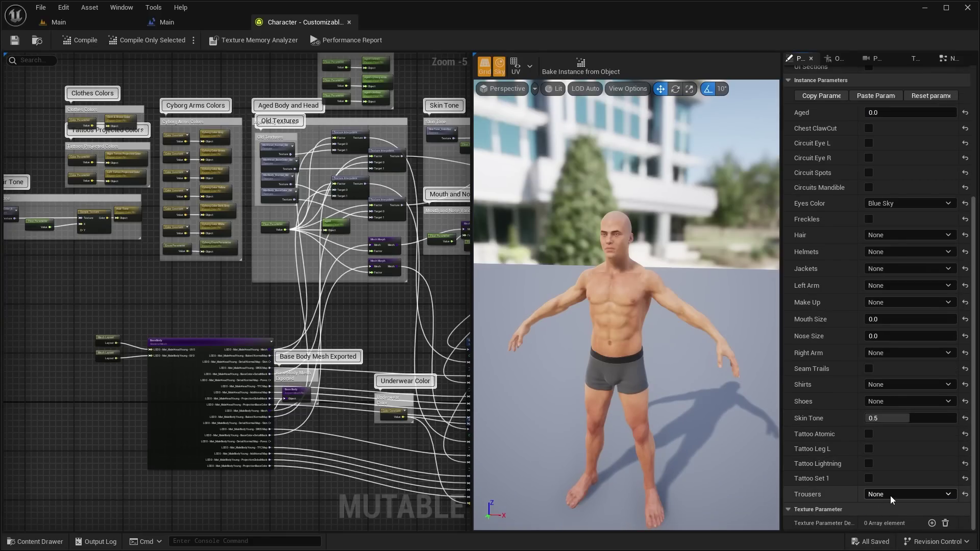
# - Try a trousers option on the preview body and return Trousers to None
pyautogui.click(890, 496)
pyautogui.click(889, 527)
pyautogui.click(875, 491)
pyautogui.click(880, 516)
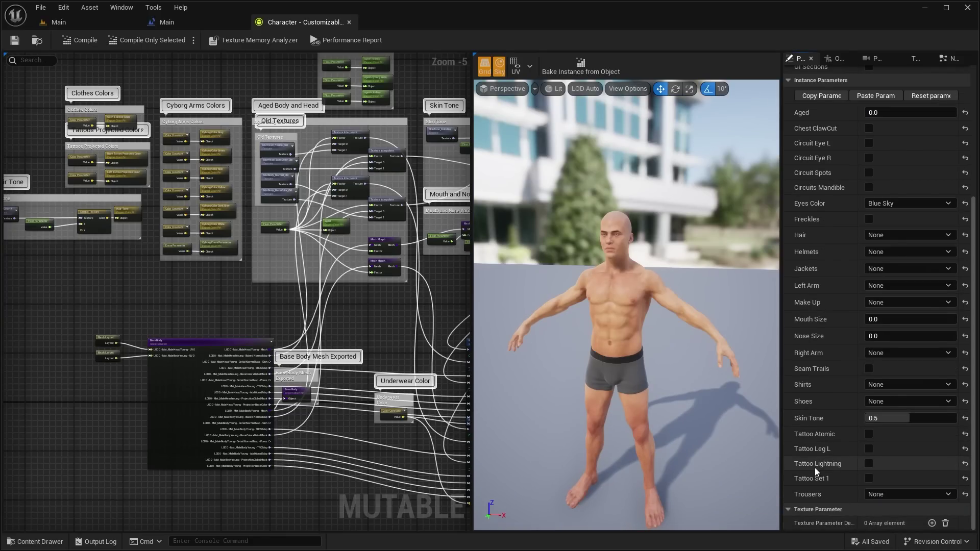
# - Examine the Mesh Layout nodes and the BaseBody skeletal mesh node they feed in the Character graph
pyautogui.scroll(3, 824, 487)
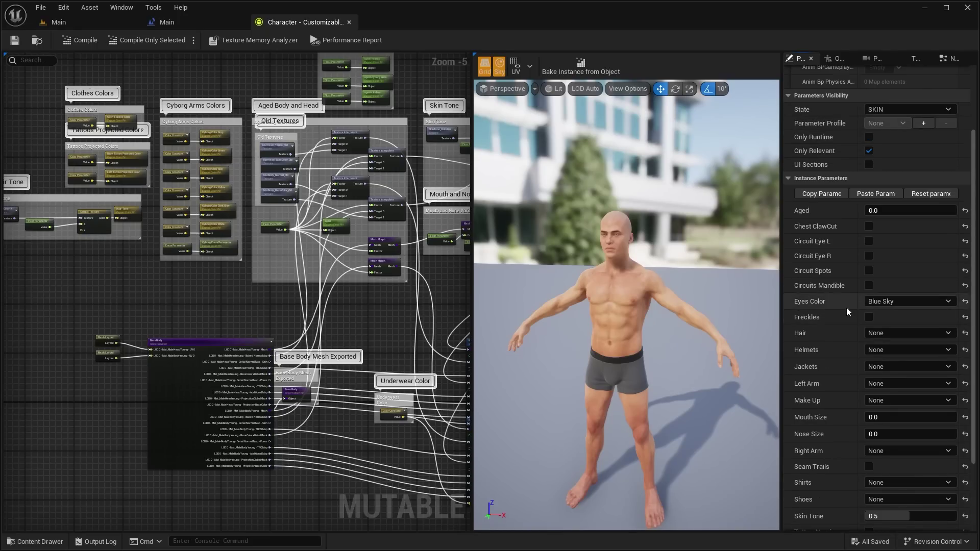
pyautogui.scroll(2, 845, 308)
pyautogui.moveTo(344, 146); pyautogui.dragTo(354, 144, button='right')
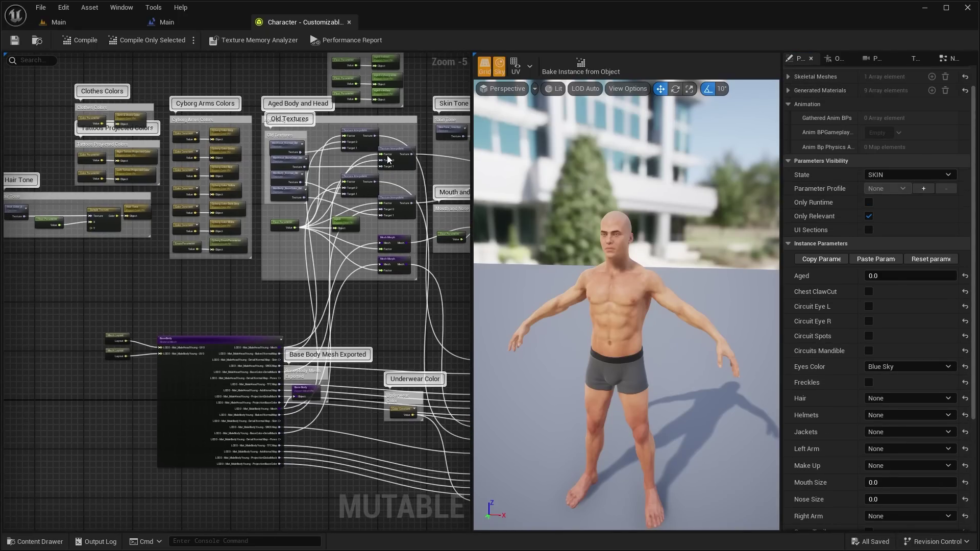
pyautogui.scroll(3, 219, 225)
pyautogui.moveTo(209, 209); pyautogui.dragTo(268, 270)
pyautogui.moveTo(90, 221); pyautogui.dragTo(126, 294)
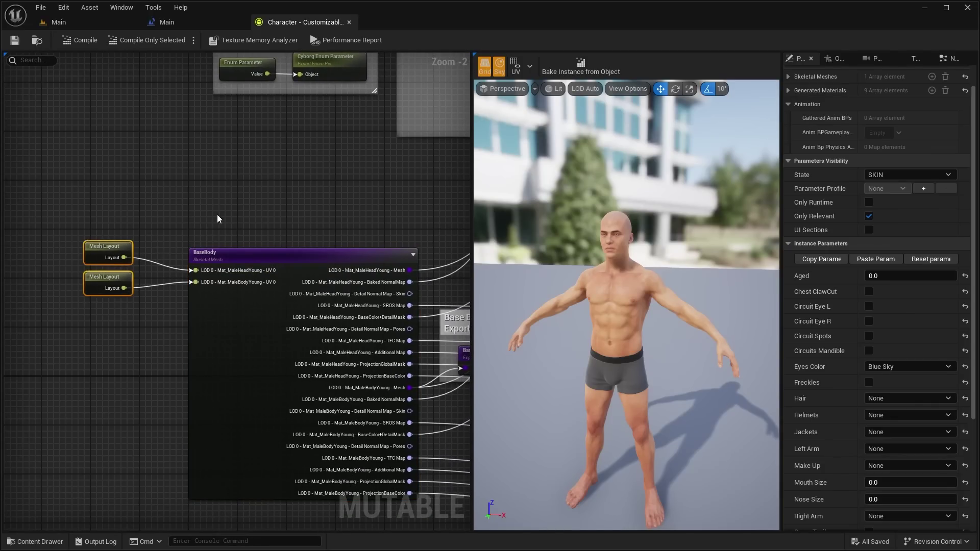
pyautogui.click(246, 256)
pyautogui.moveTo(401, 285); pyautogui.dragTo(275, 250, button='right')
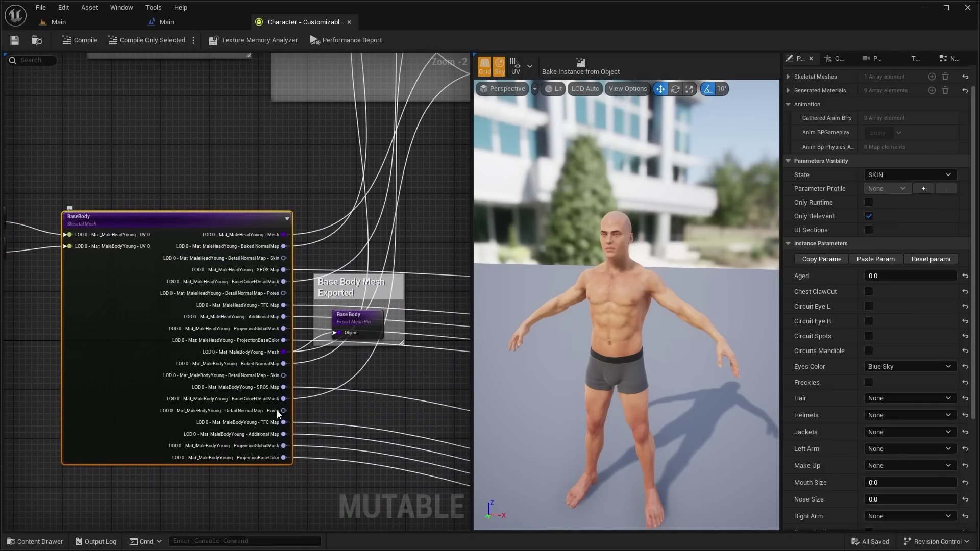
# - Follow the BaseBody outputs to the Mat_MaleHeadYoung and Mat_MaleBodyYoung material nodes and on to the Child Object Groups
pyautogui.moveTo(326, 218); pyautogui.dragTo(96, 196, button='right')
pyautogui.scroll(-1, 241, 212)
pyautogui.moveTo(241, 213); pyautogui.dragTo(97, 190, button='right')
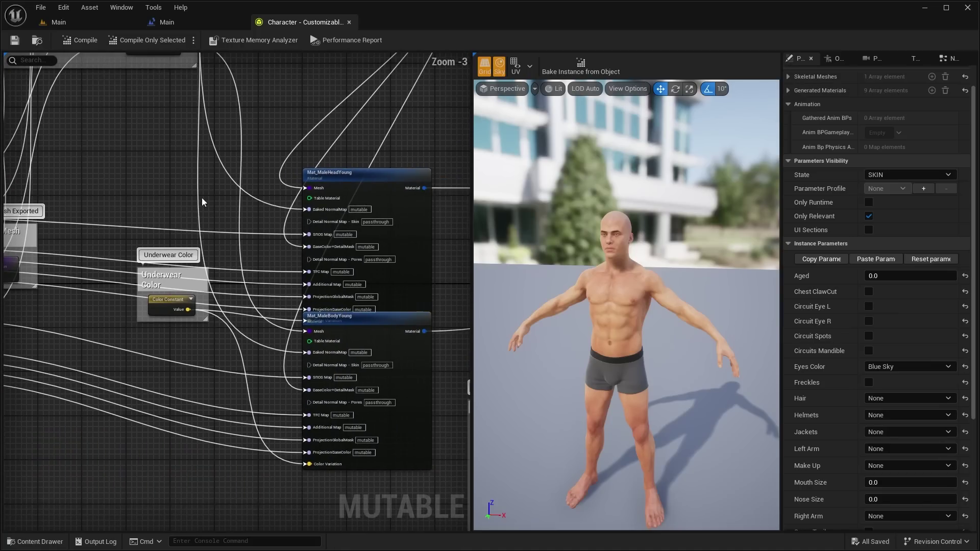
pyautogui.moveTo(202, 201); pyautogui.dragTo(98, 183, button='right')
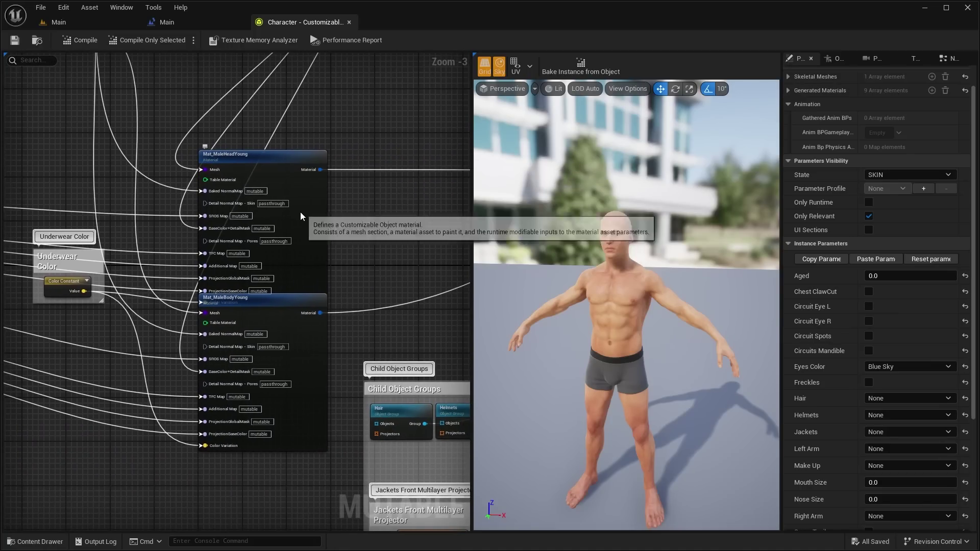
pyautogui.moveTo(300, 212); pyautogui.dragTo(202, 187, button='right')
pyautogui.moveTo(327, 200); pyautogui.dragTo(167, 114, button='right')
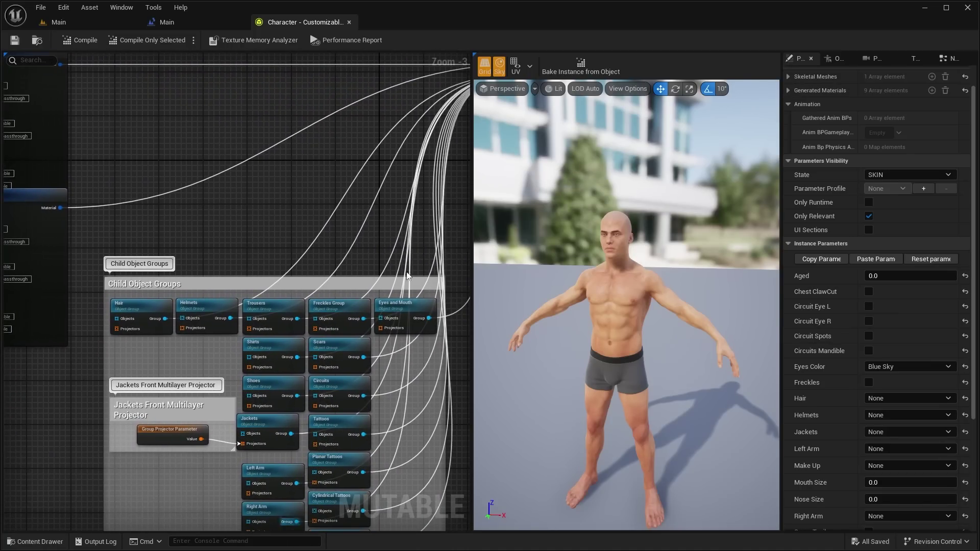
pyautogui.moveTo(407, 276); pyautogui.dragTo(359, 209, button='right')
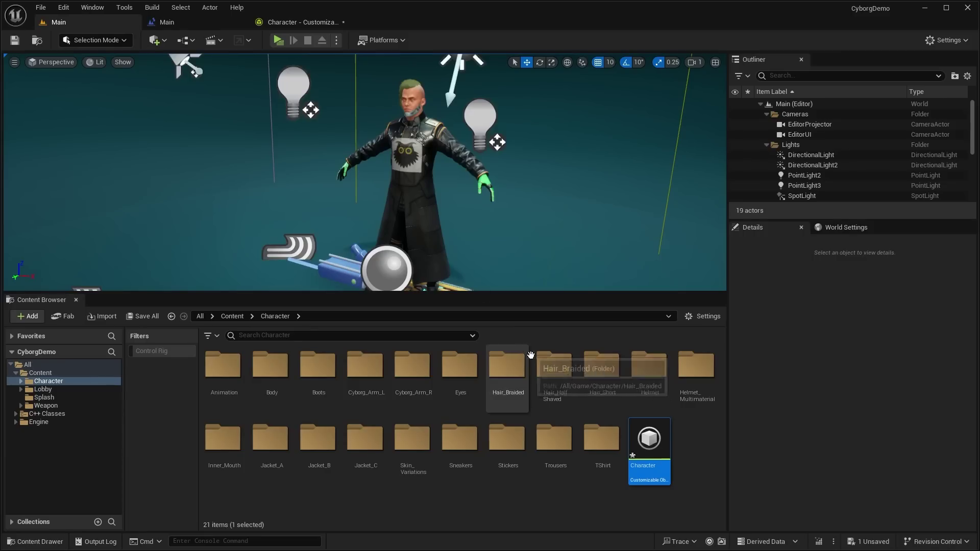
# - Open the TShirt customizable object from the Character/TShirt content folder
pyautogui.doubleClick(271, 381)
pyautogui.hotkey('alt', 'Left')
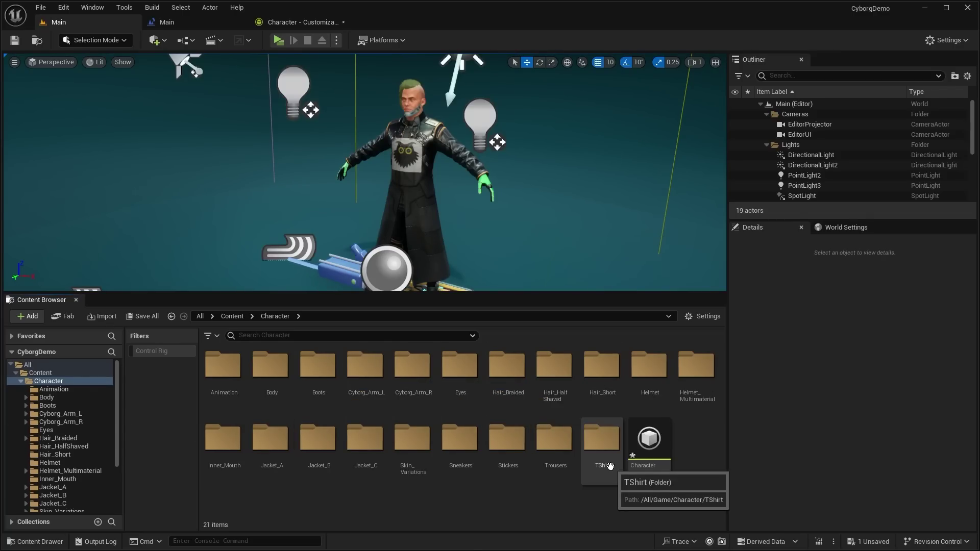
pyautogui.doubleClick(601, 438)
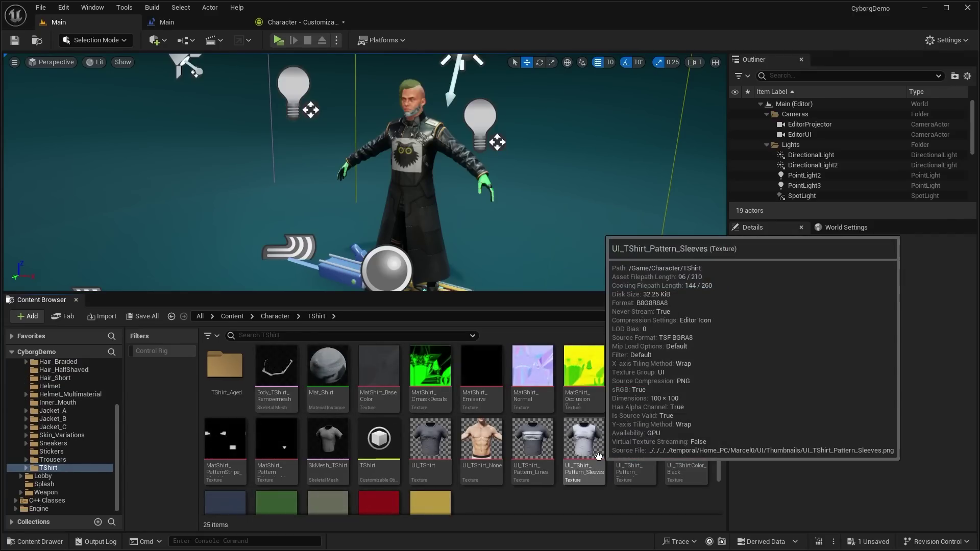
pyautogui.scroll(-2, 589, 461)
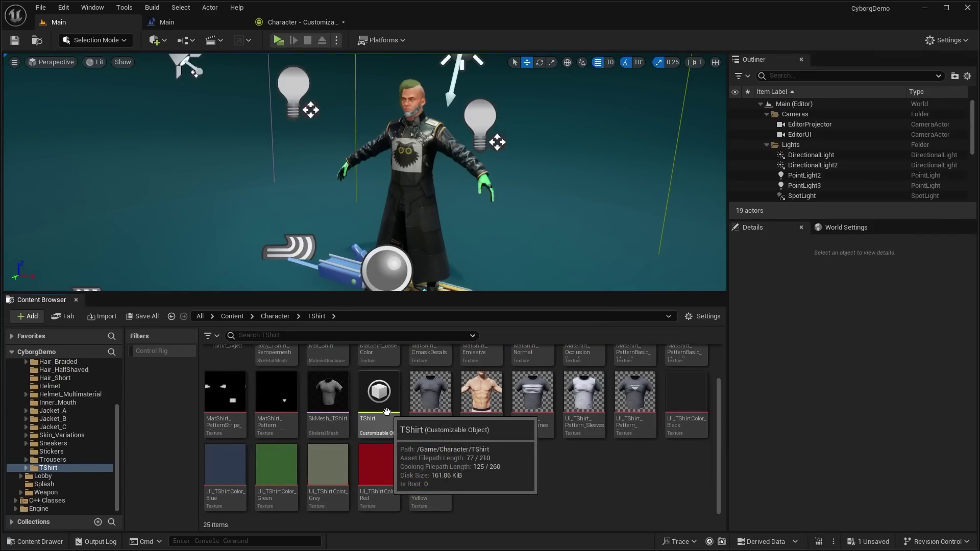
pyautogui.click(375, 419)
pyautogui.doubleClick(375, 419)
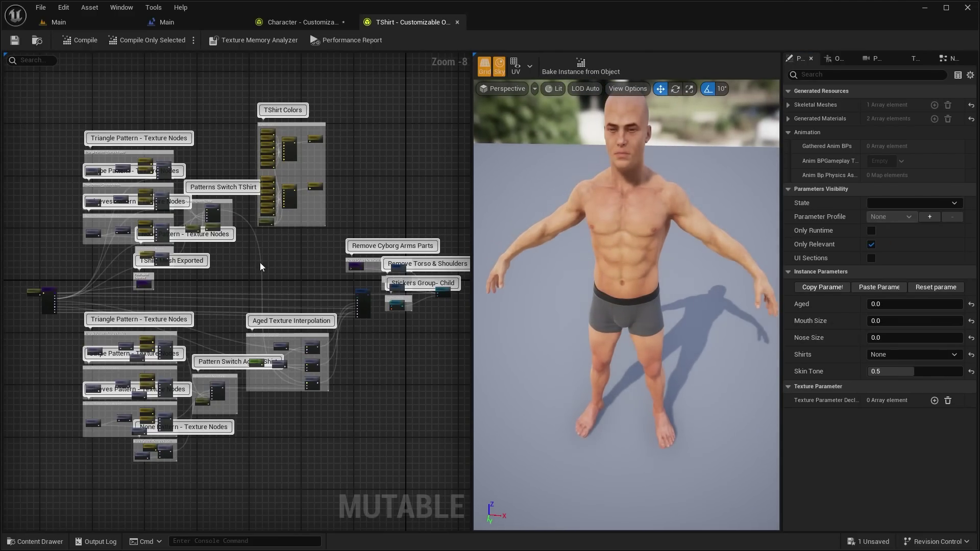
# - Examine the TShirt graph's pattern texture nodes, the pattern switches and the Aged Texture Interpolation group
pyautogui.scroll(4, 260, 266)
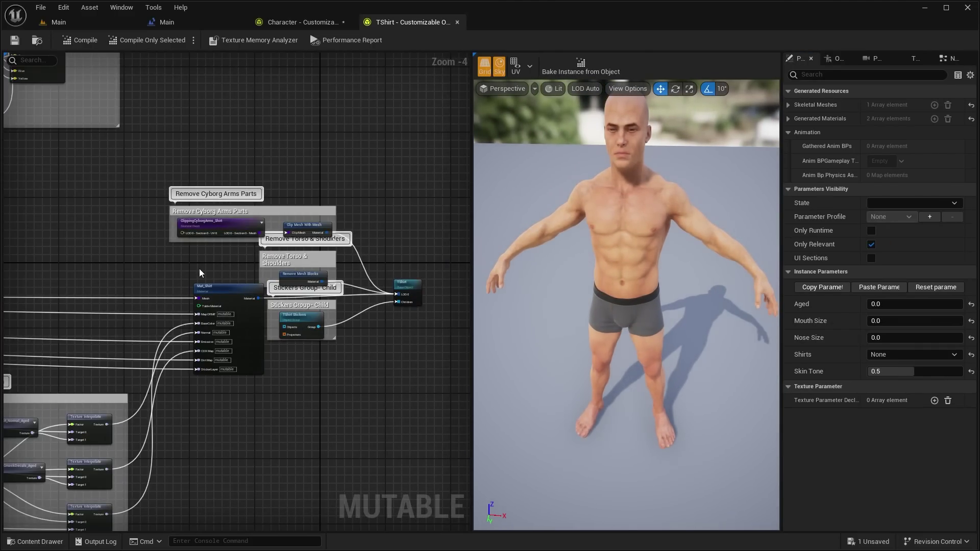
pyautogui.moveTo(186, 268); pyautogui.dragTo(406, 271, button='right')
pyautogui.scroll(-1, 252, 271)
pyautogui.moveTo(247, 272); pyautogui.dragTo(468, 369, button='right')
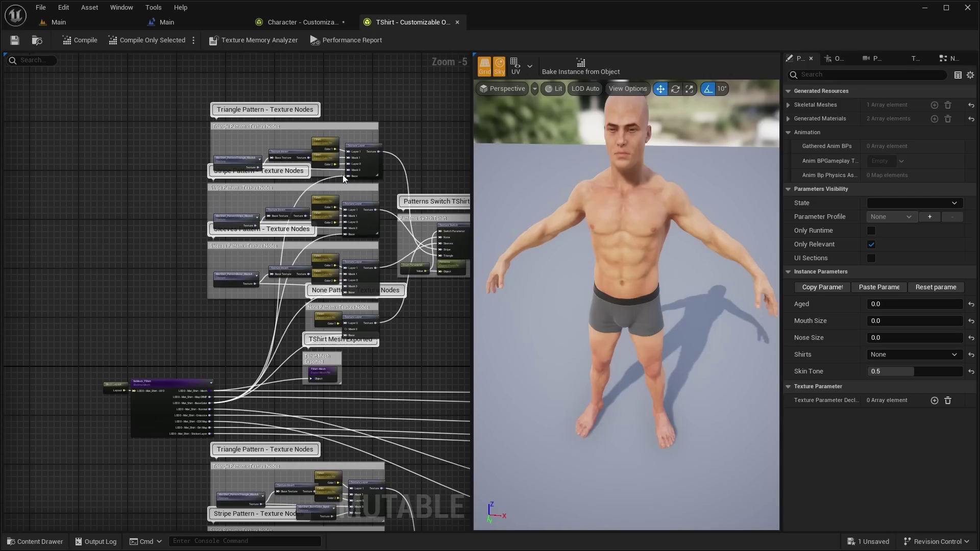
pyautogui.moveTo(344, 177); pyautogui.dragTo(316, 221, button='right')
pyautogui.moveTo(294, 263); pyautogui.dragTo(224, 257, button='right')
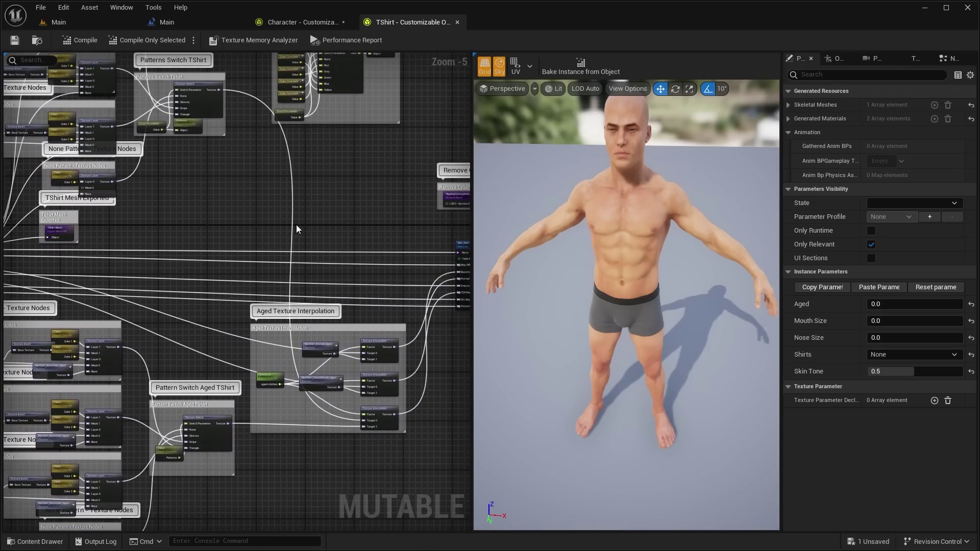
# - Examine the Mat_Shirt material, the Remove Cyborg Arms Parts, Remove Torso & Shoulders and Stickers groups, and the TShirt base object node
pyautogui.moveTo(296, 224); pyautogui.dragTo(93, 284, button='right')
pyautogui.scroll(3, 266, 266)
pyautogui.moveTo(276, 274); pyautogui.dragTo(189, 282, button='right')
pyautogui.scroll(-1, 236, 243)
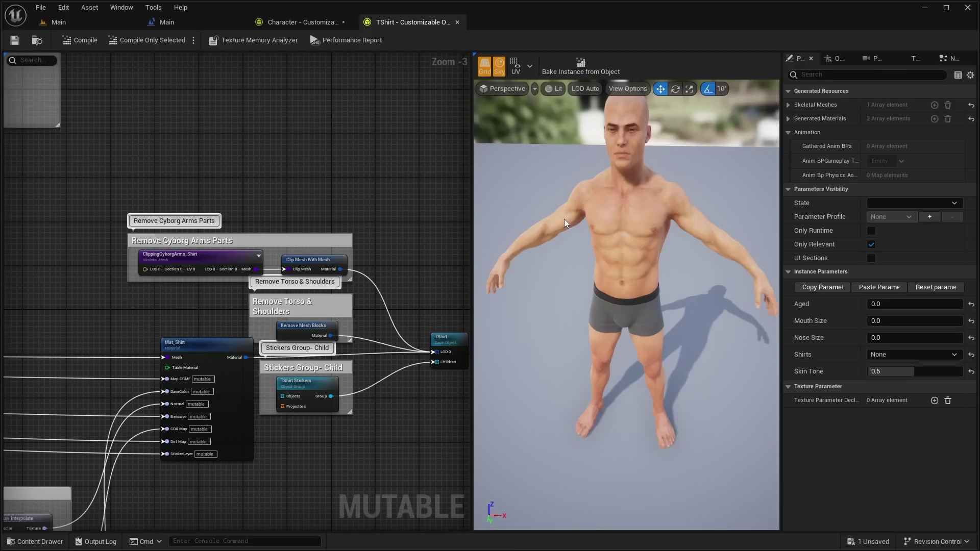
pyautogui.moveTo(362, 240); pyautogui.dragTo(351, 221, button='right')
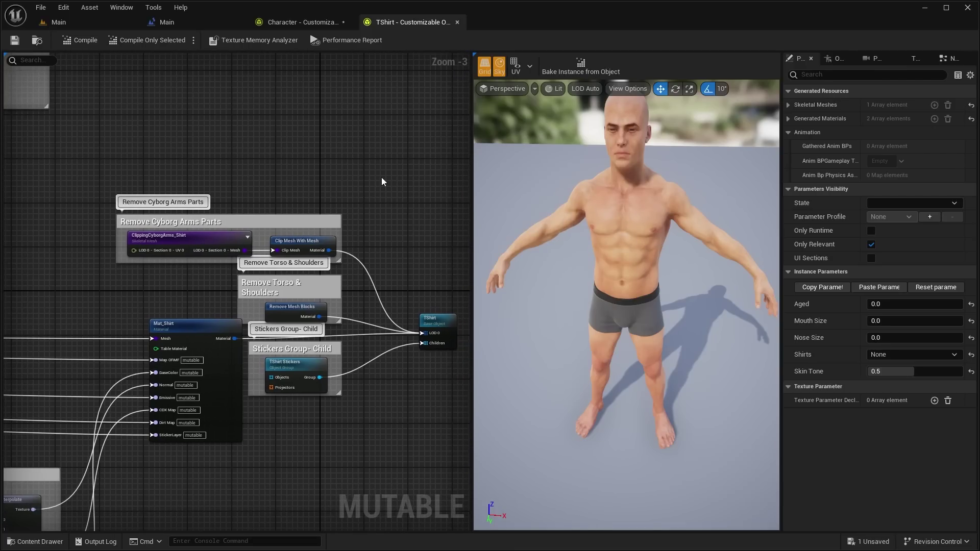
pyautogui.scroll(-2, 382, 179)
pyautogui.moveTo(330, 163); pyautogui.dragTo(332, 207, button='right')
pyautogui.moveTo(260, 185); pyautogui.dragTo(243, 88, button='right')
pyautogui.scroll(2, 432, 94)
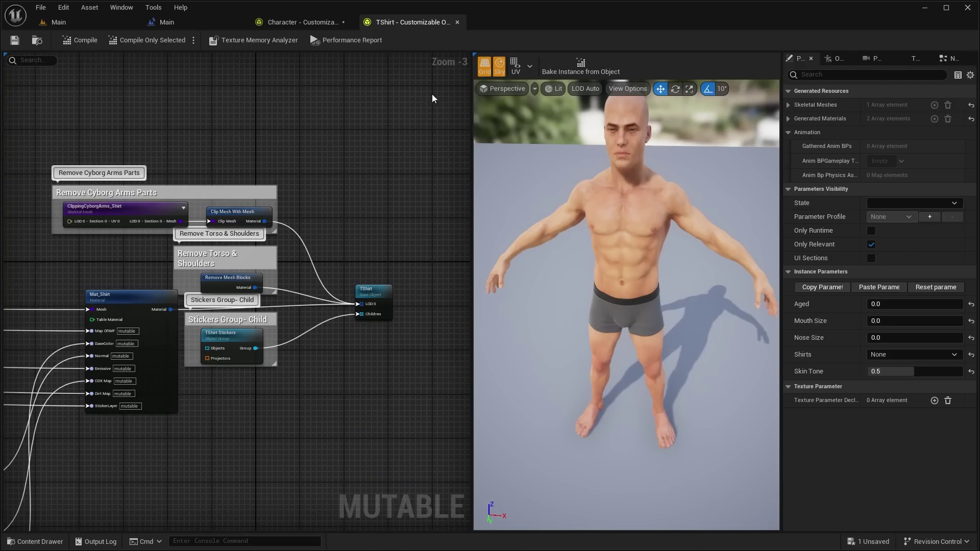
# - Close the TShirt object and return from the Character graph to the Main level
pyautogui.click(457, 22)
pyautogui.scroll(-3, 254, 143)
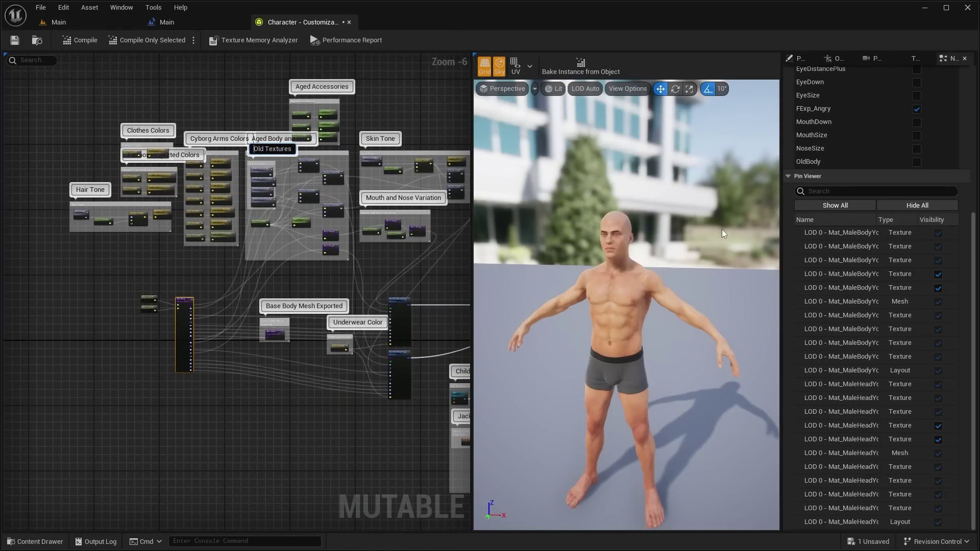
pyautogui.moveTo(721, 230); pyautogui.dragTo(668, 235)
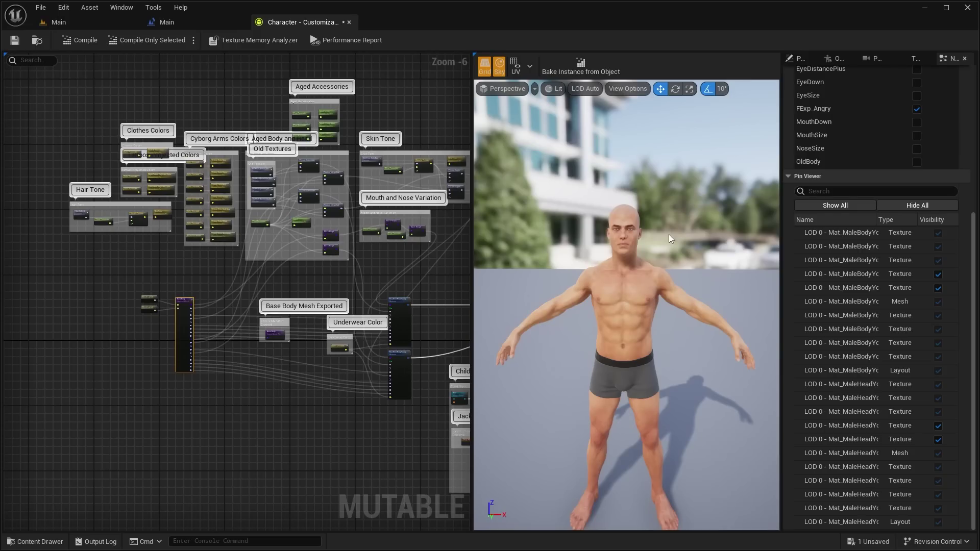
pyautogui.click(58, 22)
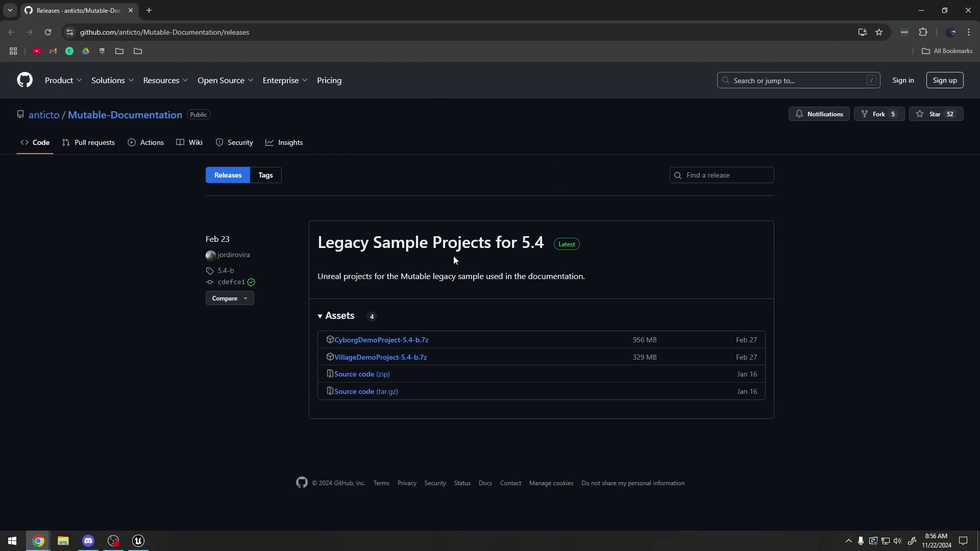
# - Highlight the release title Legacy Sample Projects for 5.4 and point out CyborgDemoProject-5.4-b.7z on GitHub's Mutable-Documentation releases page in the browser
pyautogui.moveTo(312, 250); pyautogui.dragTo(432, 251)
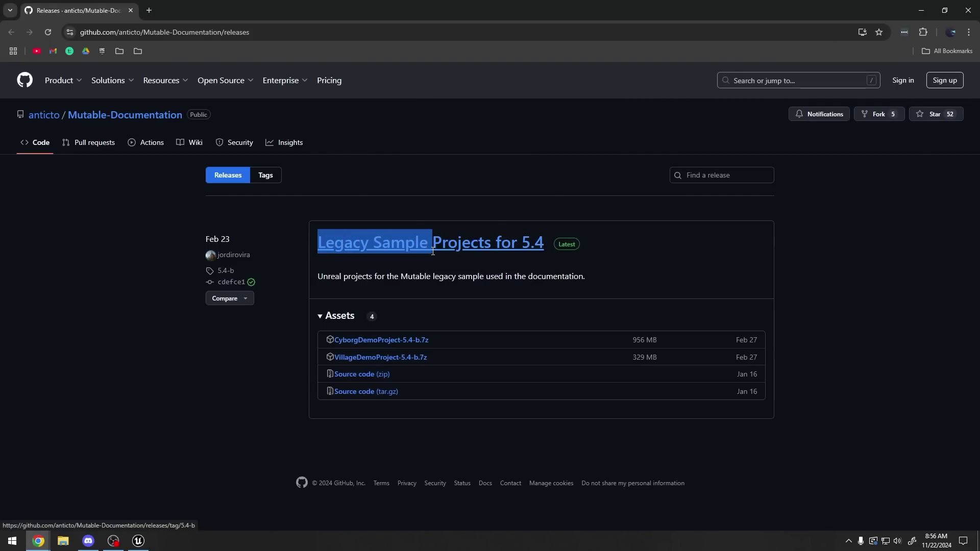
pyautogui.moveTo(582, 247); pyautogui.dragTo(517, 247)
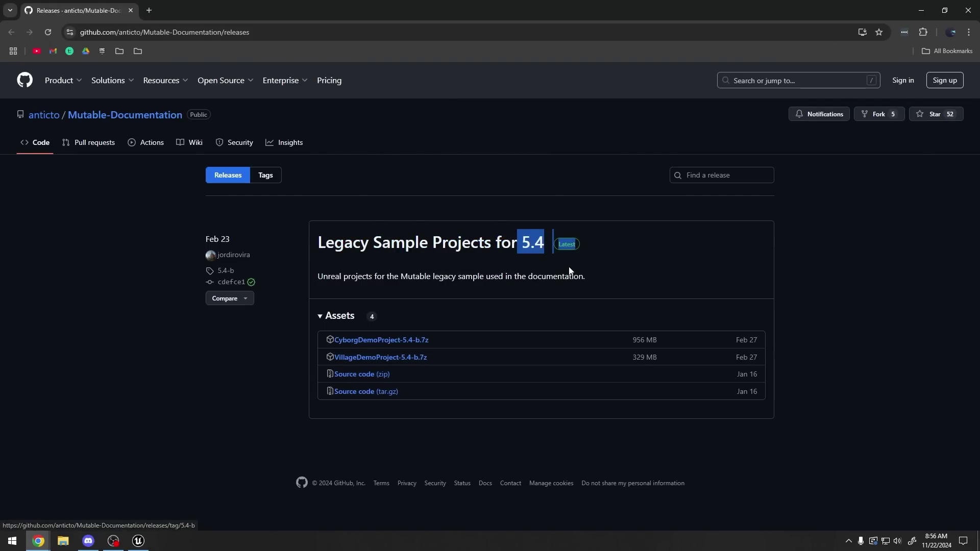
pyautogui.click(598, 267)
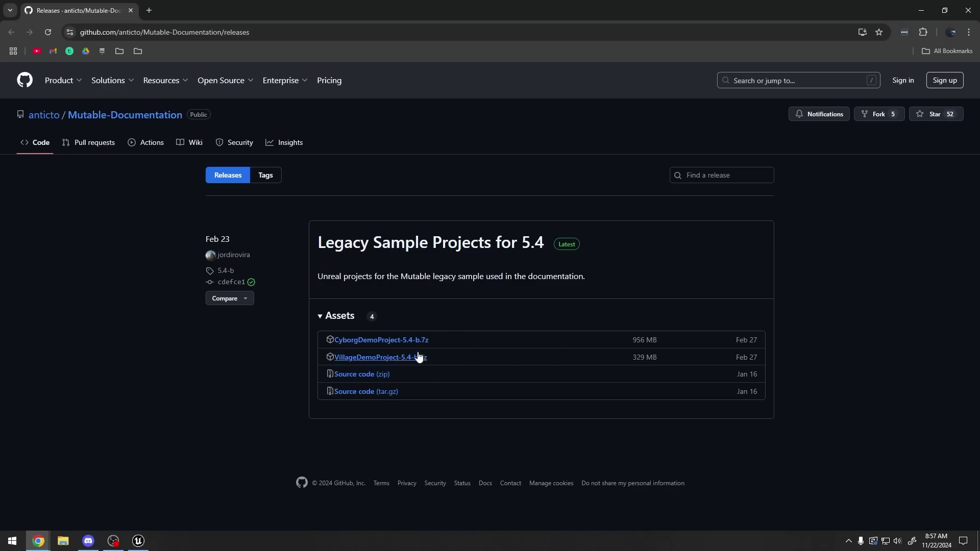
pyautogui.moveTo(432, 340)
pyautogui.mouseDown()
pyautogui.moveTo(374, 341)
pyautogui.moveTo(430, 341)
pyautogui.mouseUp()
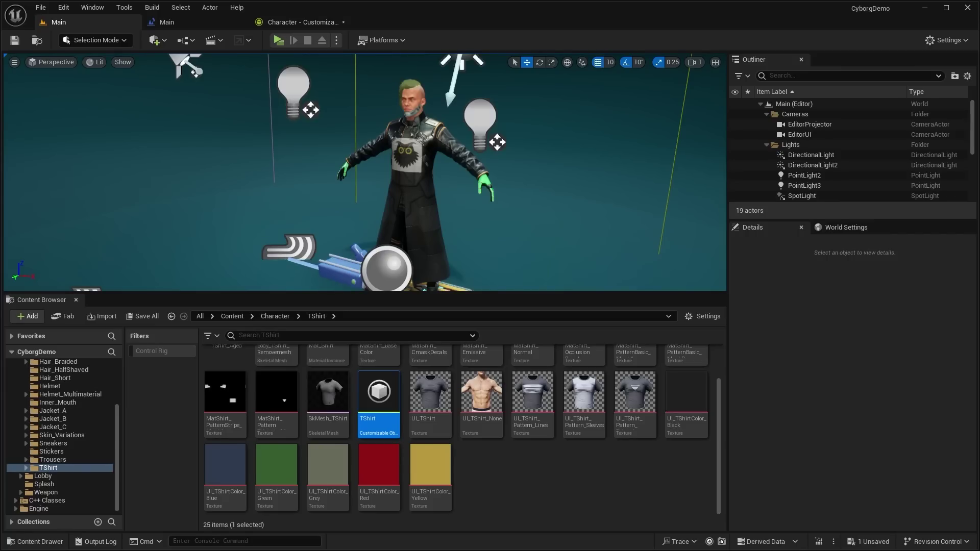
# - Back in Unreal Editor, view the dressed cyborg up close in the level and look over the TShirt folder's assets
pyautogui.click(678, 508)
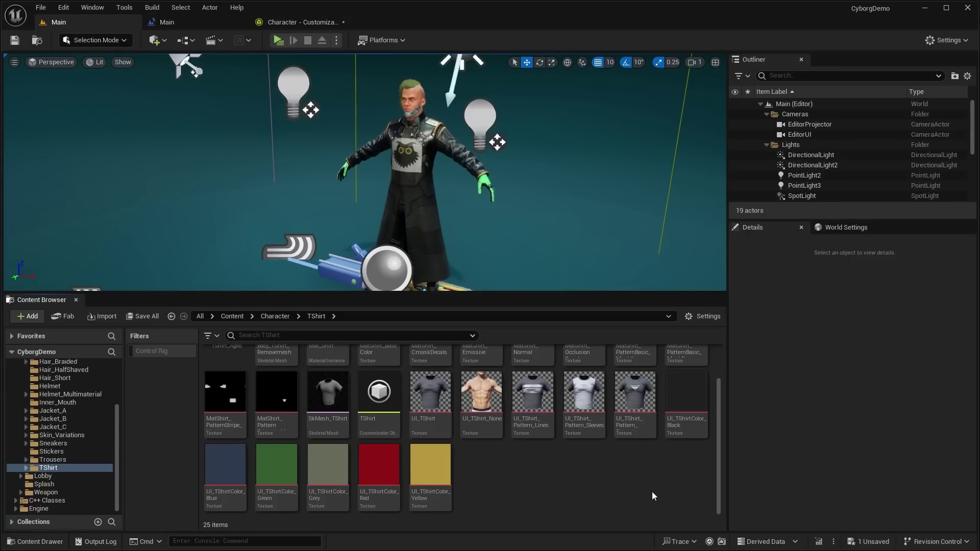
pyautogui.moveTo(550, 178); pyautogui.dragTo(550, 185, button='middle')
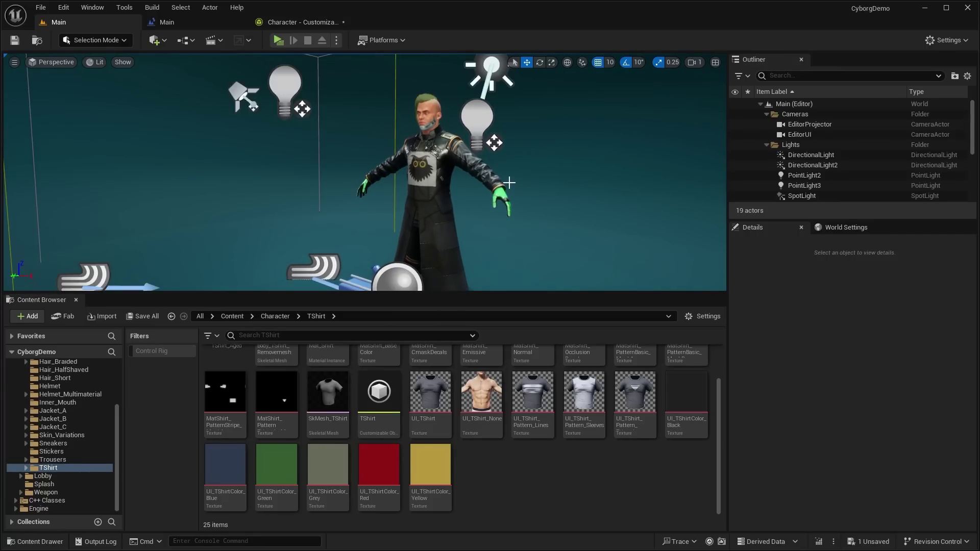
pyautogui.scroll(2, 485, 408)
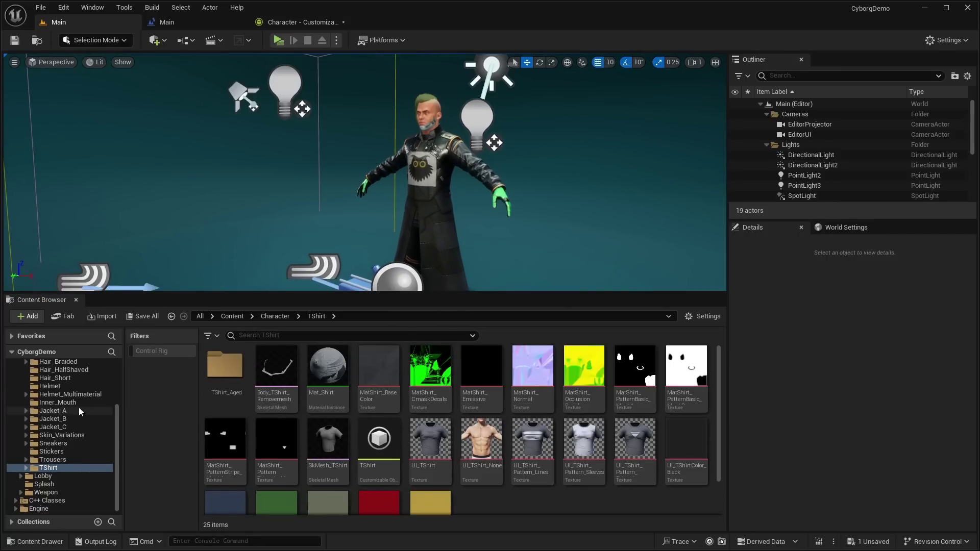
pyautogui.scroll(3, 79, 408)
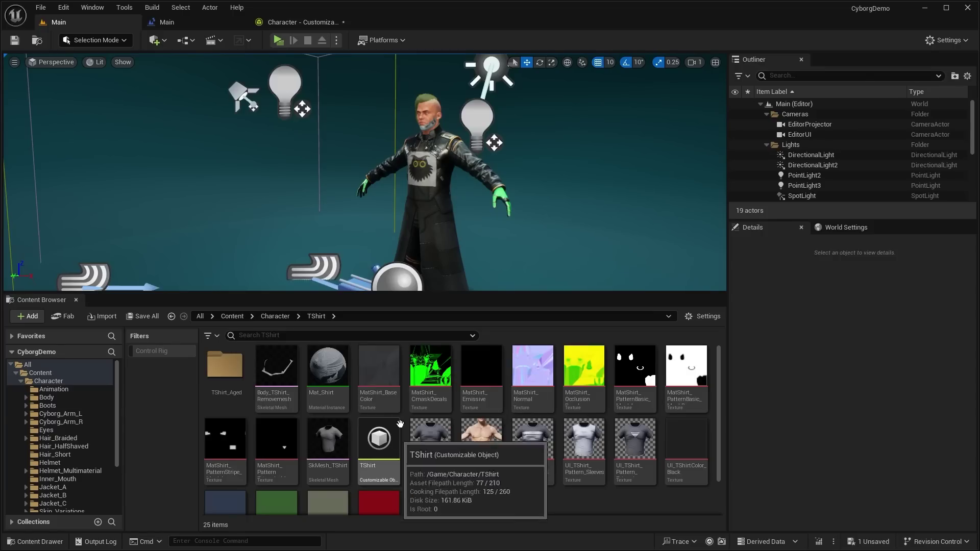
pyautogui.scroll(3, 471, 93)
pyautogui.moveTo(560, 113)
pyautogui.mouseDown(button='right')
pyautogui.moveTo(574, 114)
pyautogui.moveTo(561, 113)
pyautogui.mouseUp(button='right')
pyautogui.scroll(1, 561, 114)
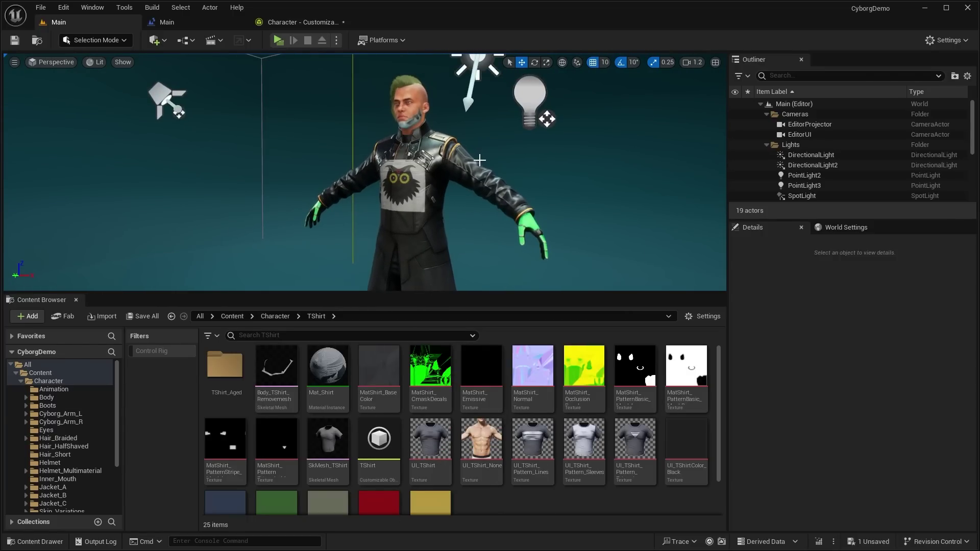
pyautogui.scroll(-1, 379, 449)
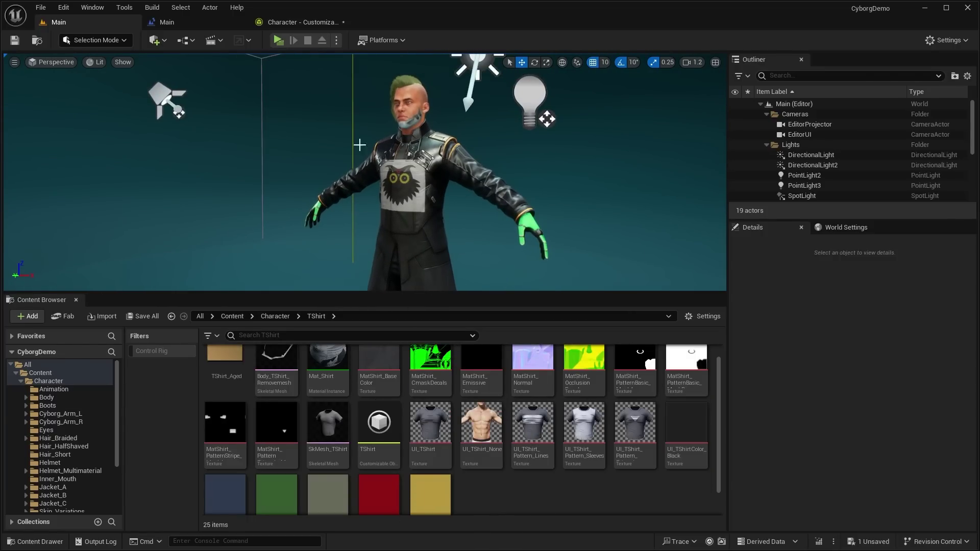
pyautogui.scroll(1, 547, 469)
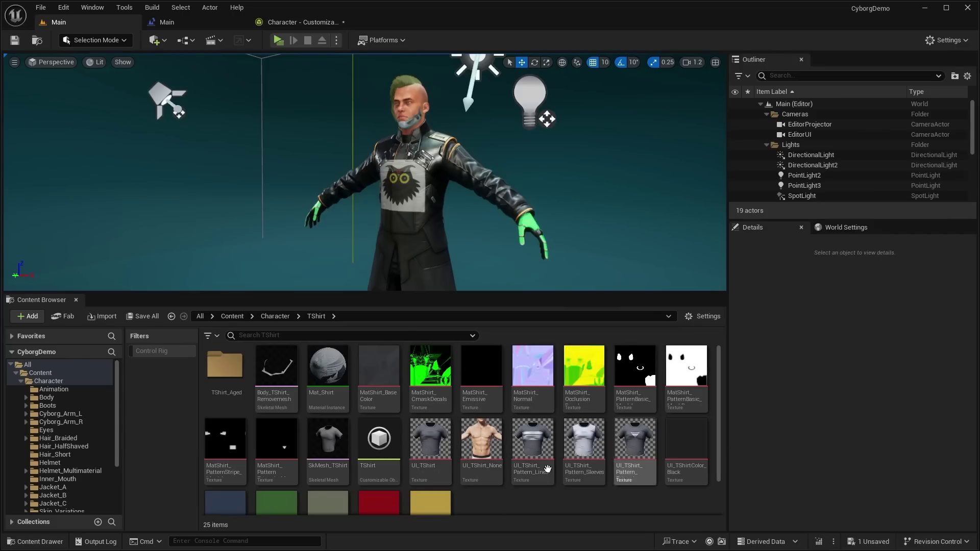
pyautogui.moveTo(571, 420)
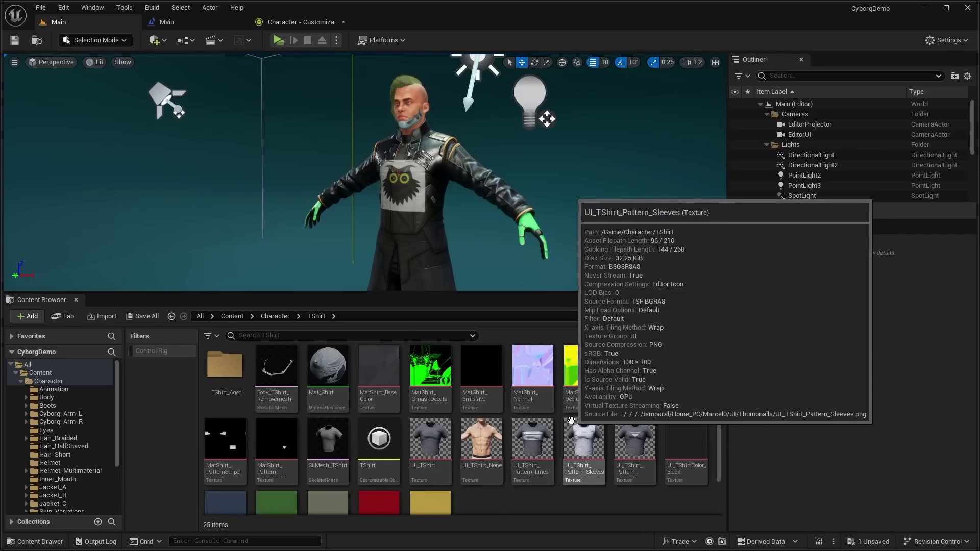